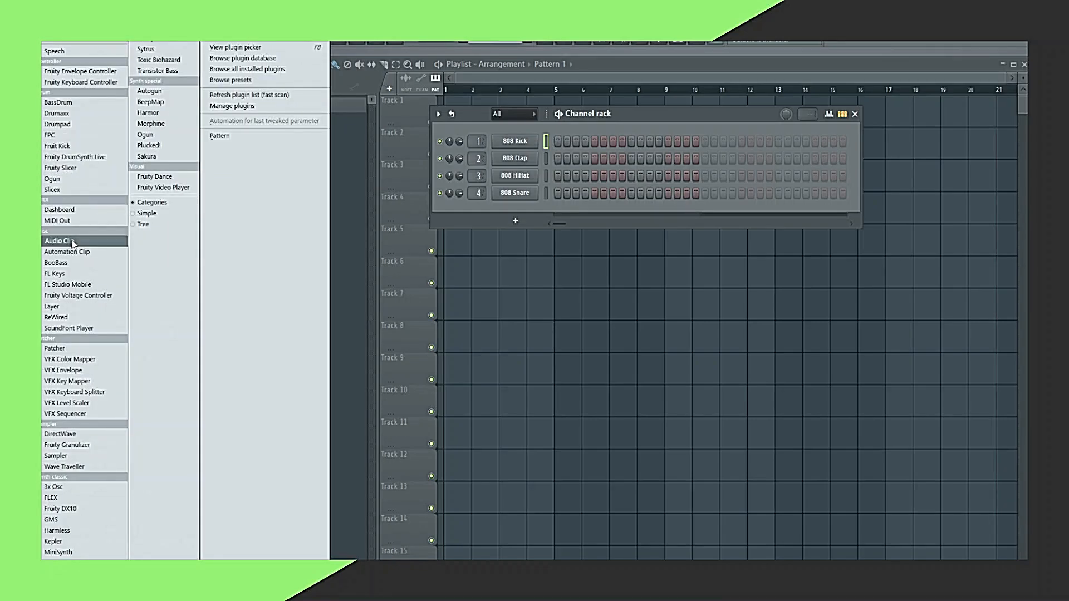
# Add an FL Keys instrument channel and open its piano roll.
pyautogui.click(87, 274)
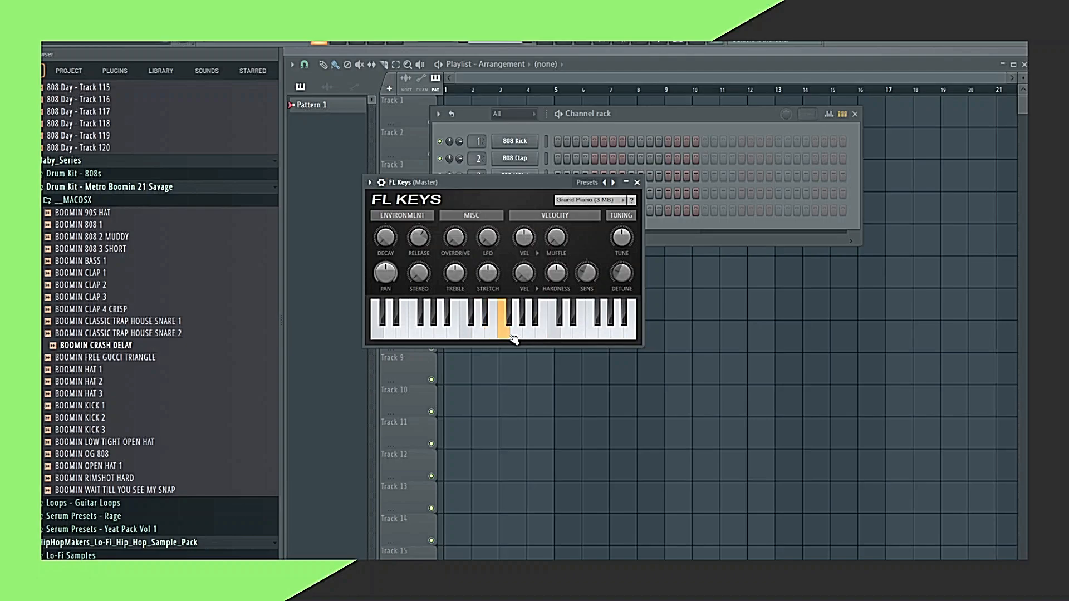
pyautogui.click(93, 18)
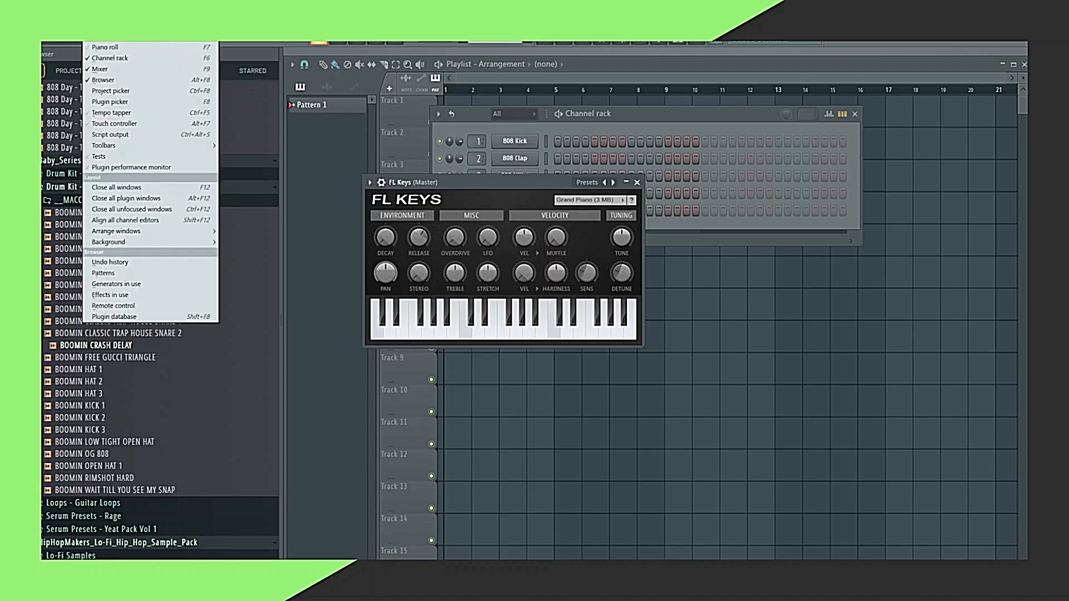
pyautogui.click(109, 48)
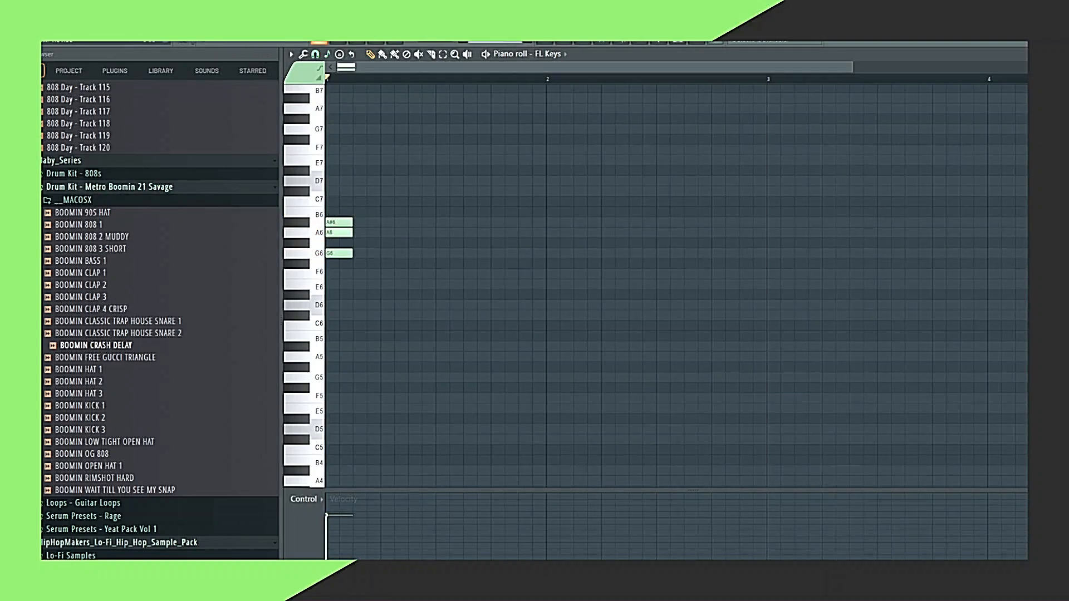
# With the loop playing, raise the top note to C#7 and stack E6, C#6 and A#5 notes at the start of bar 1.
pyautogui.press('space')
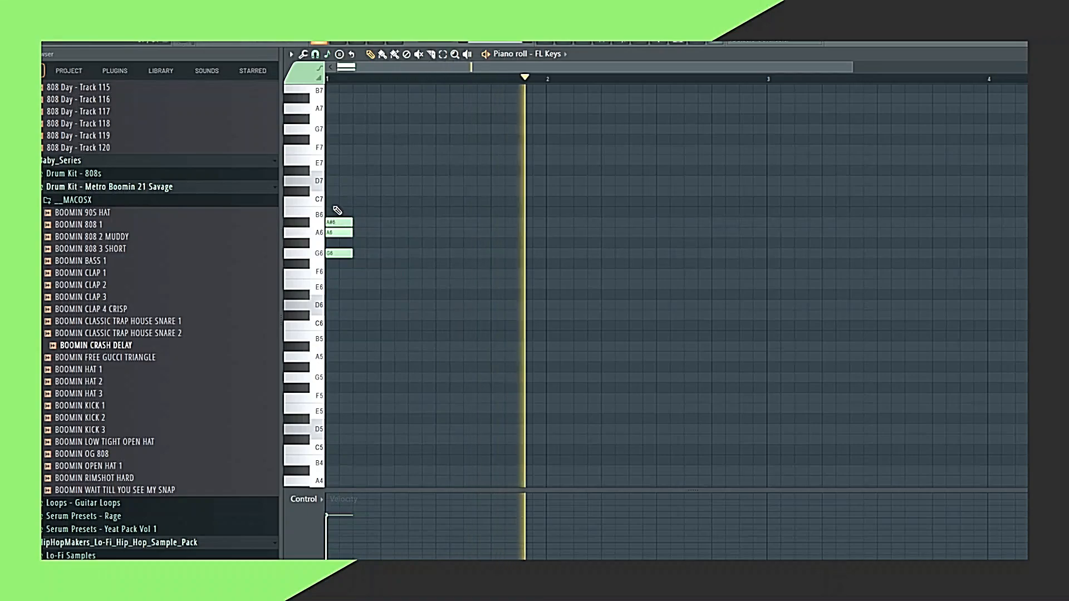
pyautogui.moveTo(338, 222); pyautogui.dragTo(338, 192)
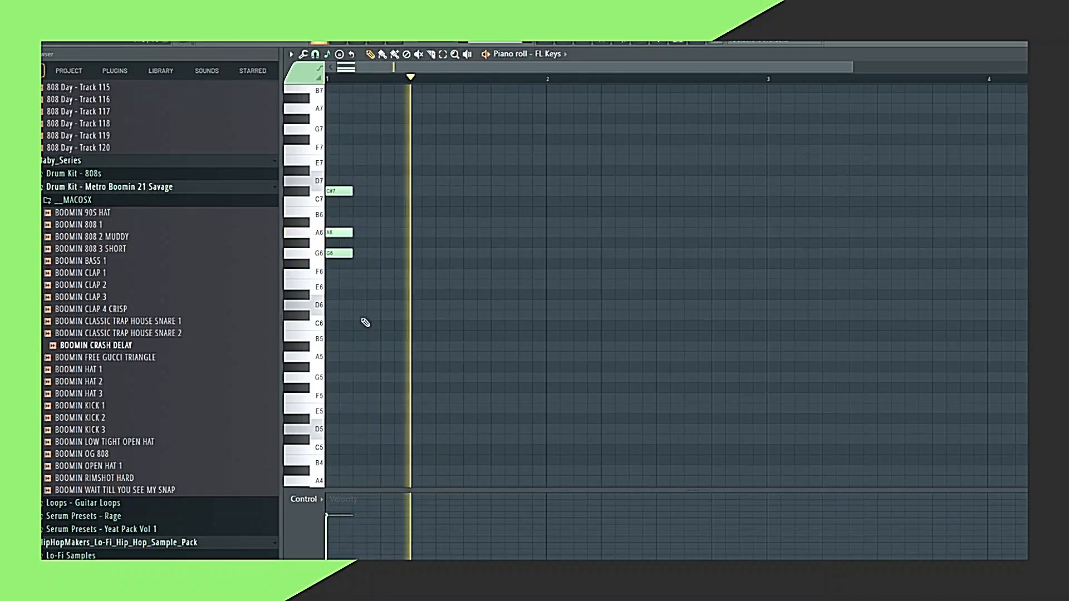
pyautogui.click(334, 284)
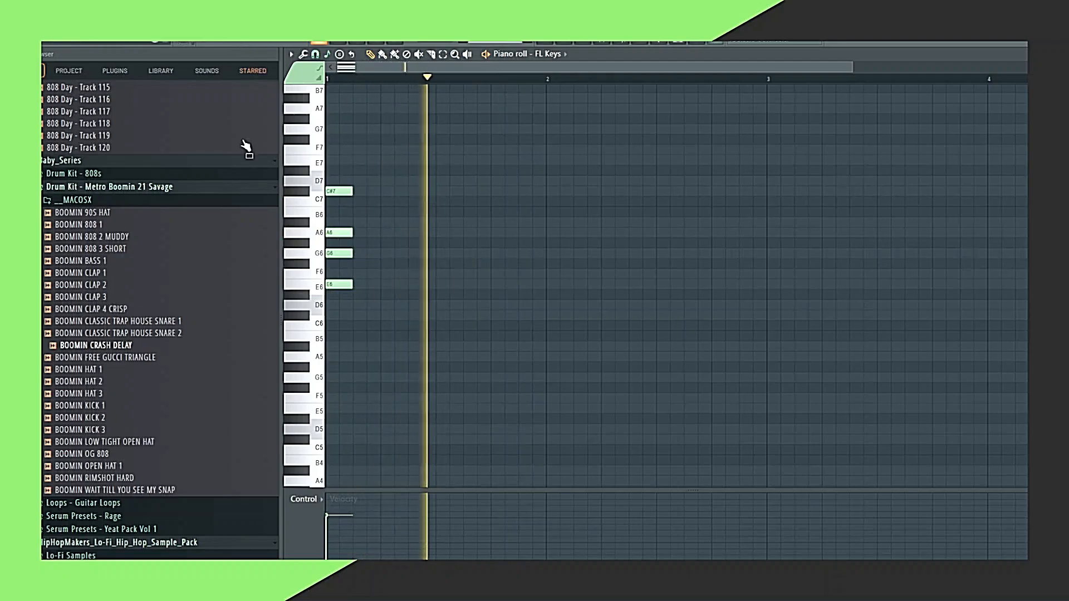
pyautogui.click(333, 315)
pyautogui.click(341, 346)
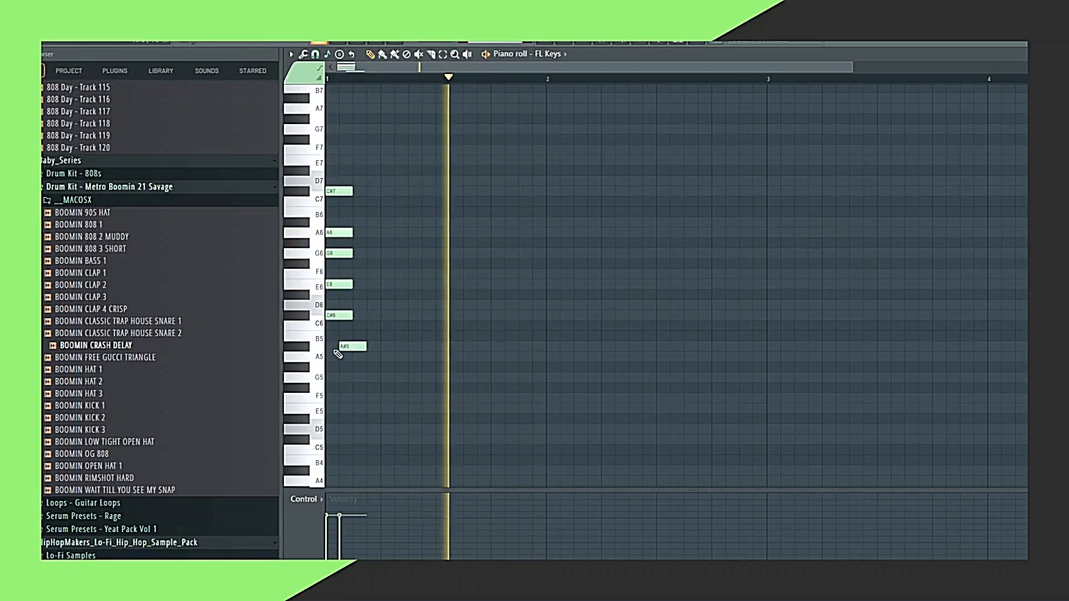
pyautogui.moveTo(341, 346); pyautogui.dragTo(327, 347)
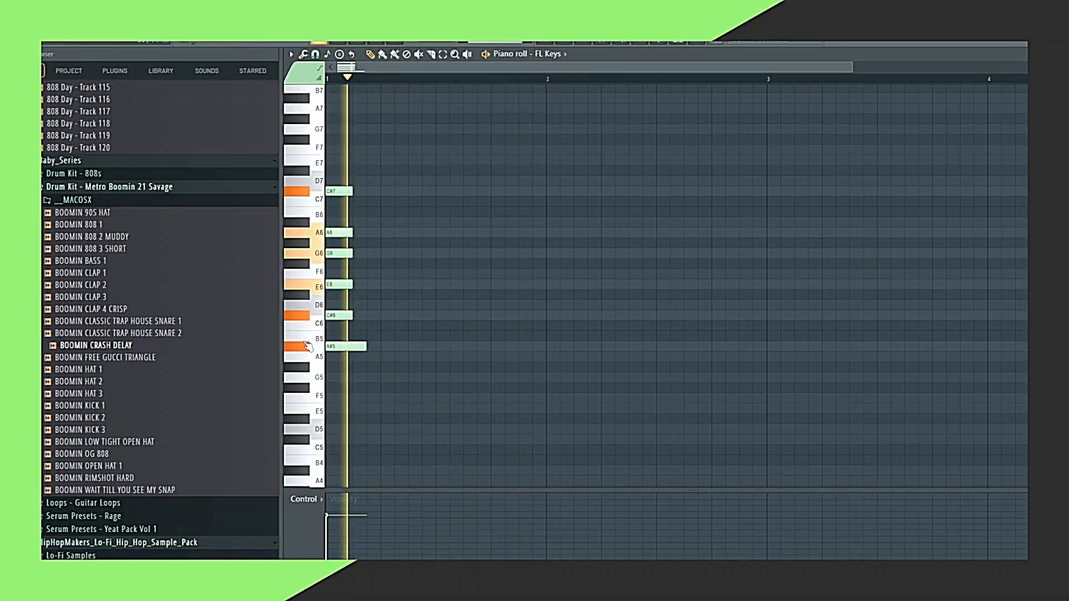
# Add a G5 note at the start of bar 1 and remove the C#7, A6 and G6 notes from the stack.
pyautogui.click(336, 357)
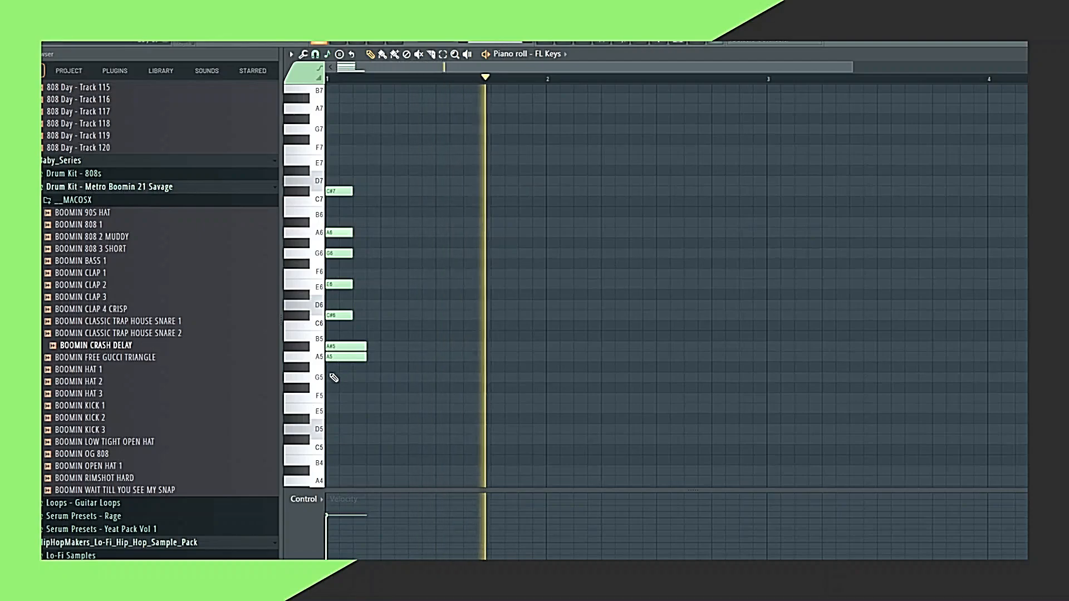
pyautogui.click(333, 378)
pyautogui.rightClick(337, 357)
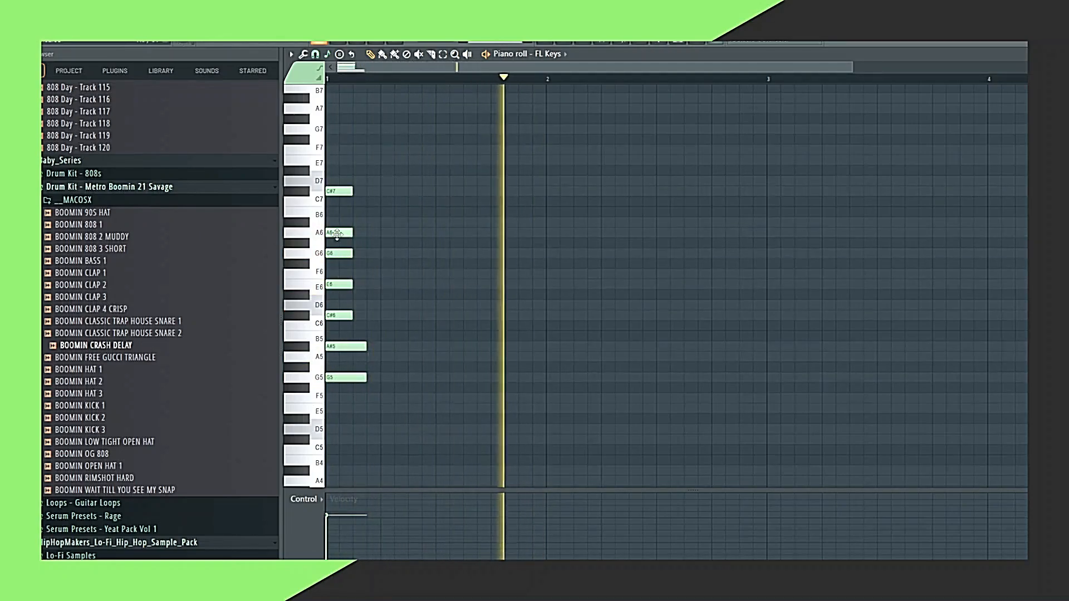
pyautogui.rightClick(339, 191)
pyautogui.rightClick(340, 232)
pyautogui.rightClick(338, 253)
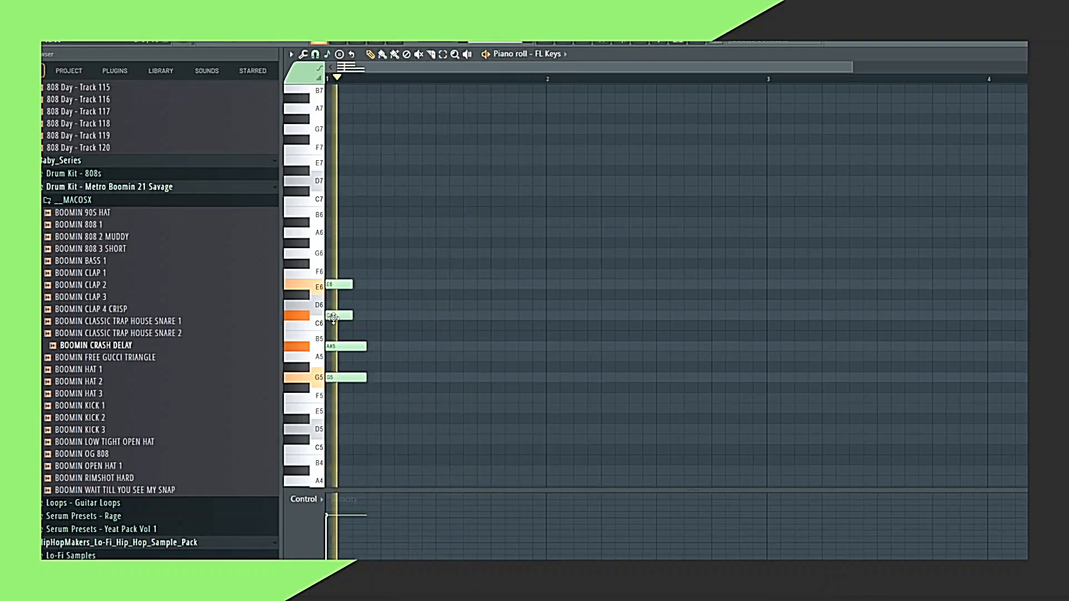
# Lay out a rising melody across bar 1 with C#6, F6, G6, A6 and A#6, ending on a separate A6.
pyautogui.moveTo(333, 318); pyautogui.dragTo(398, 274)
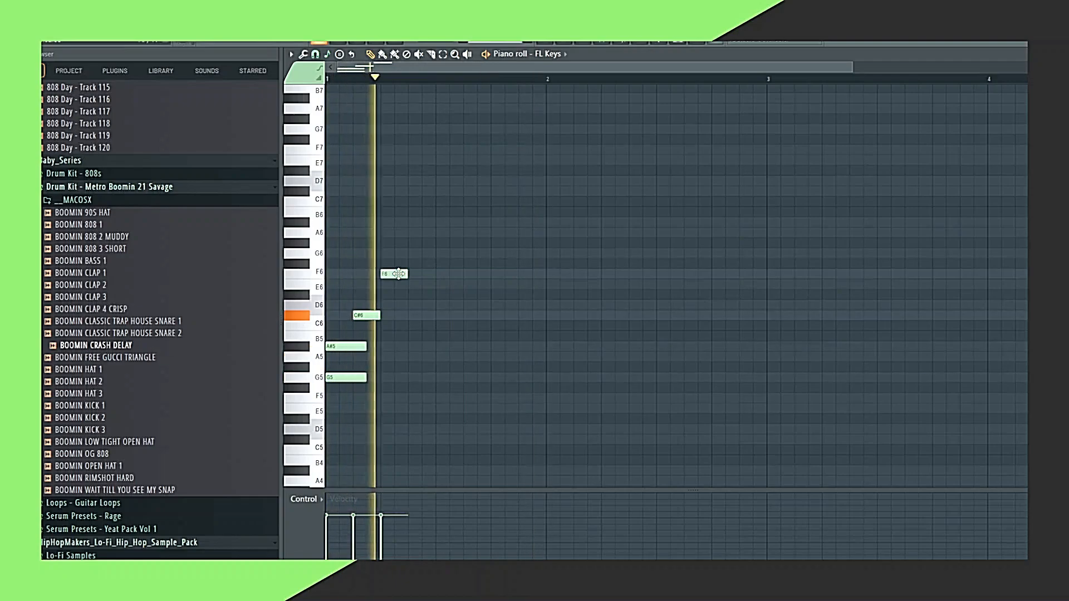
pyautogui.click(440, 253)
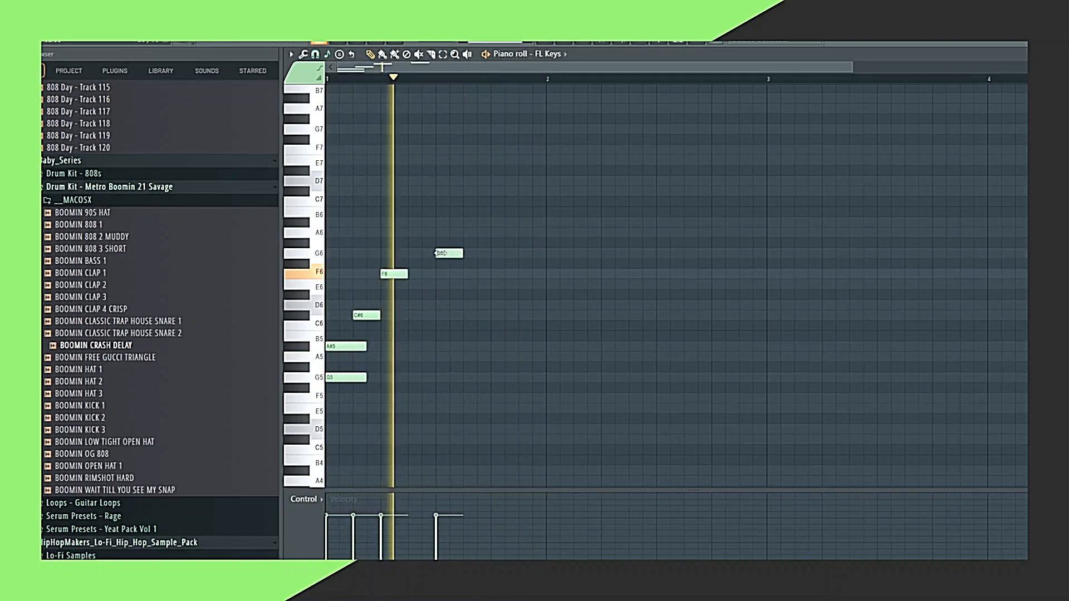
pyautogui.moveTo(439, 254); pyautogui.dragTo(404, 243)
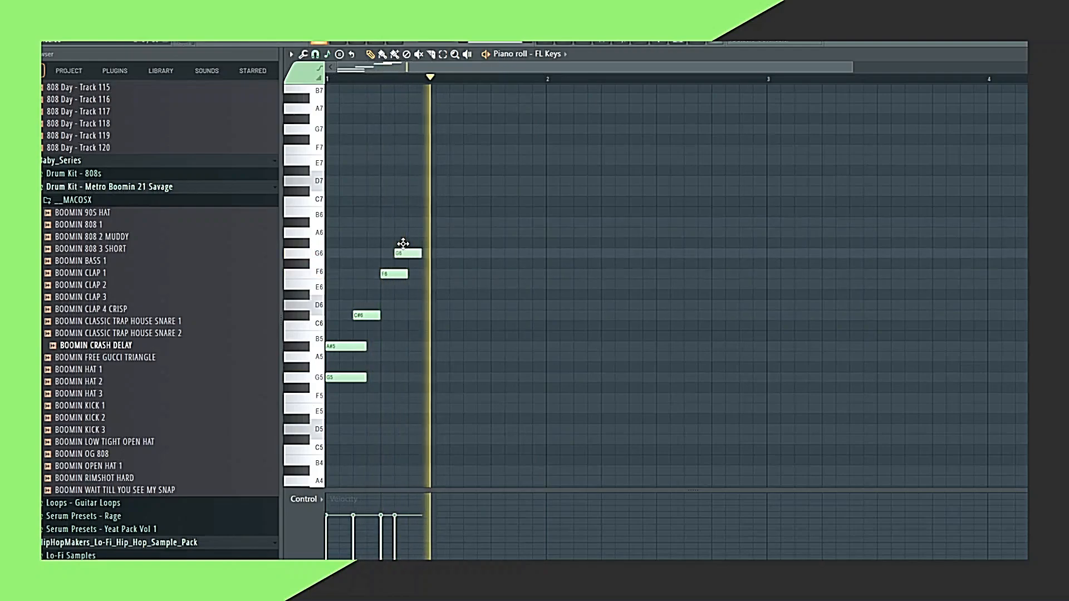
pyautogui.click(414, 233)
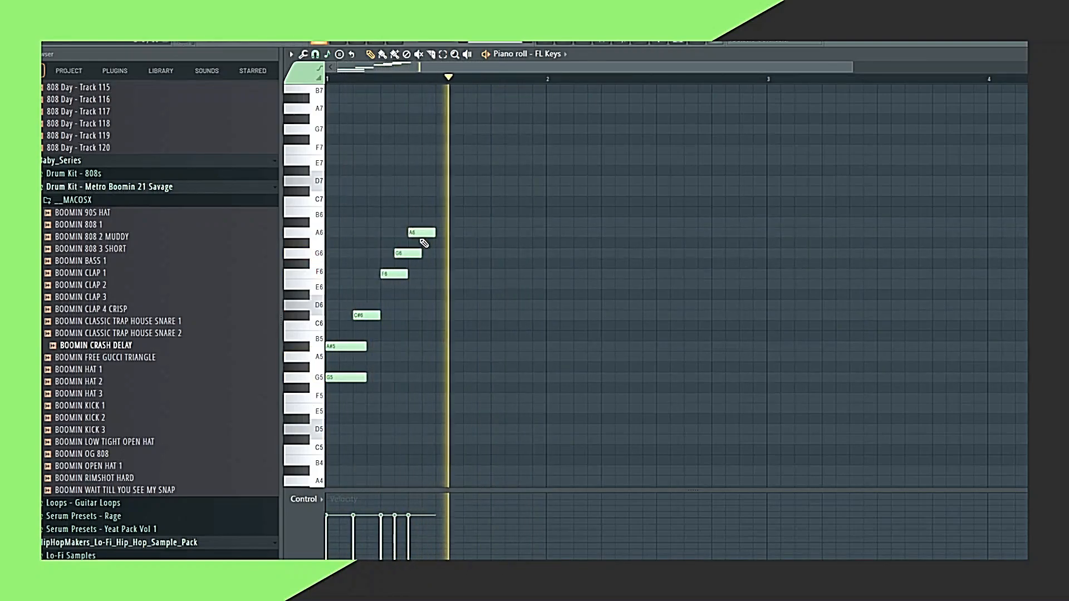
pyautogui.click(466, 222)
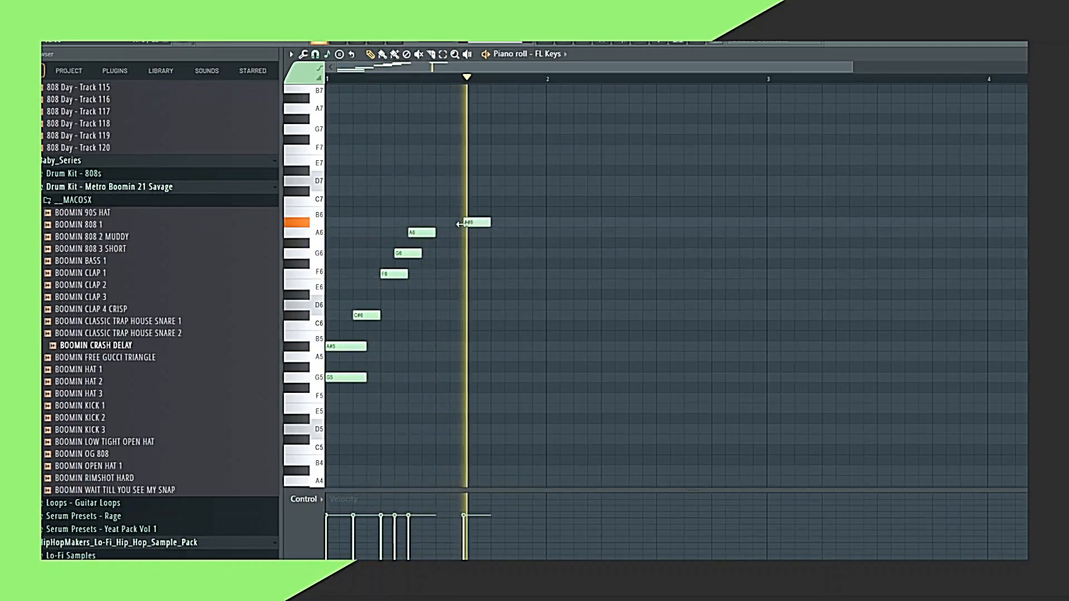
pyautogui.moveTo(473, 223); pyautogui.dragTo(445, 221)
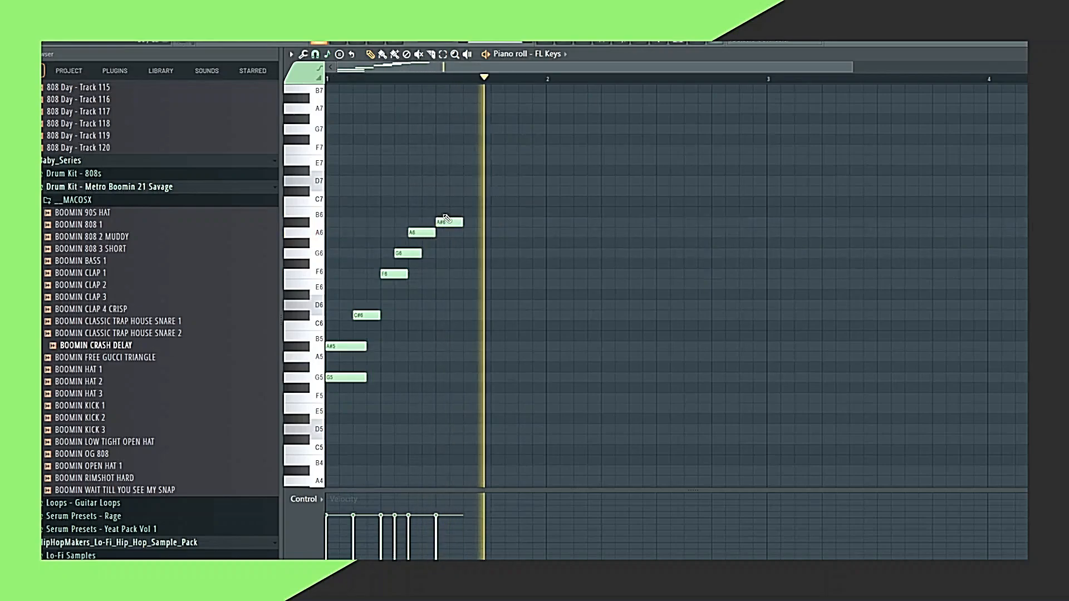
pyautogui.click(493, 232)
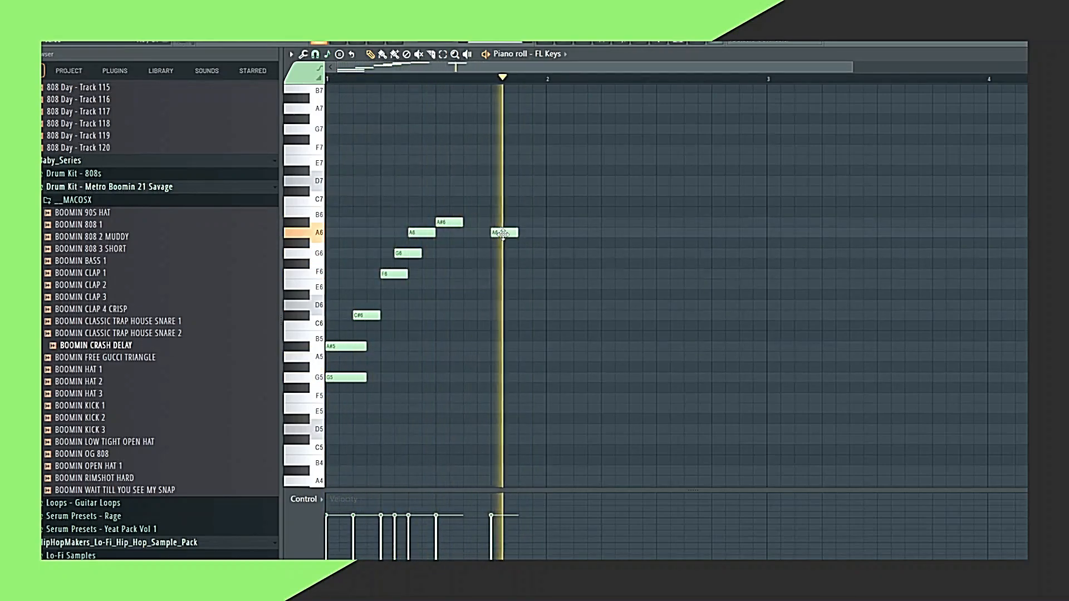
# Replace the opening A#5 and G5 notes with a single shorter A5 note.
pyautogui.rightClick(344, 349)
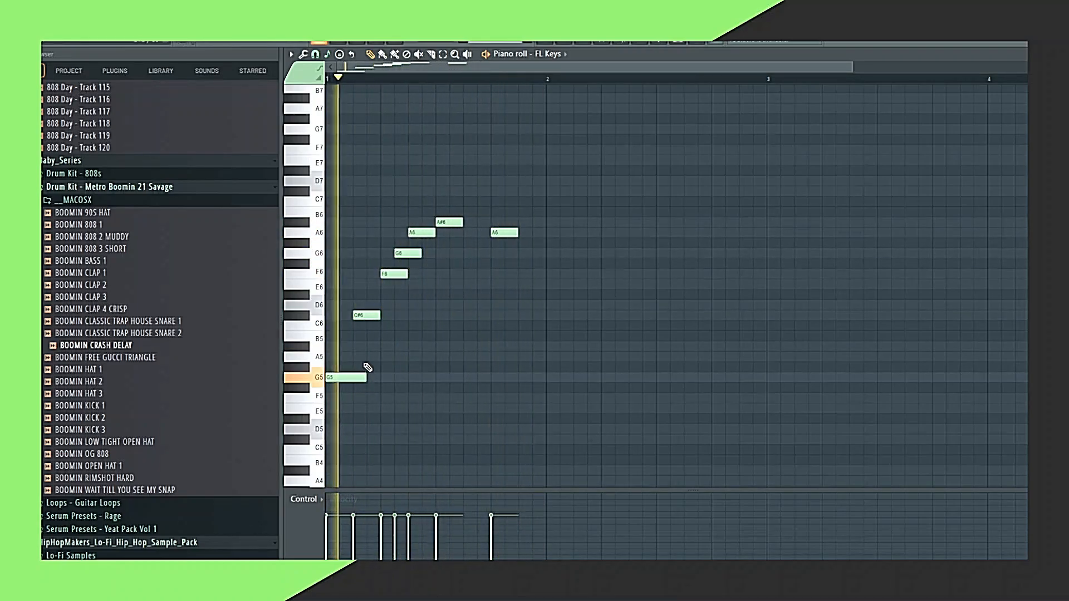
pyautogui.rightClick(347, 378)
pyautogui.click(329, 379)
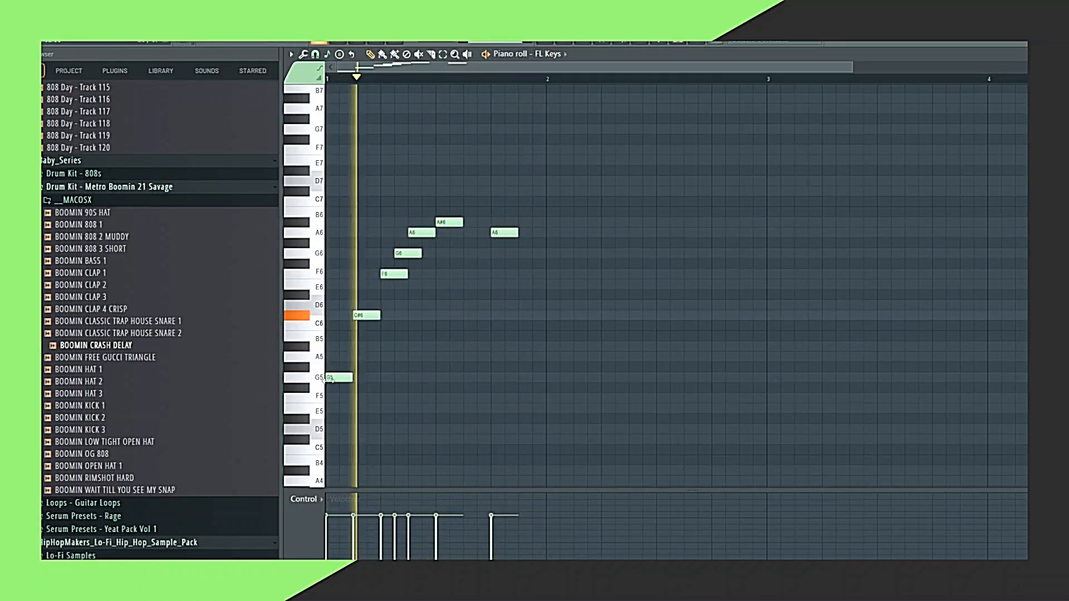
pyautogui.moveTo(329, 379); pyautogui.dragTo(332, 358)
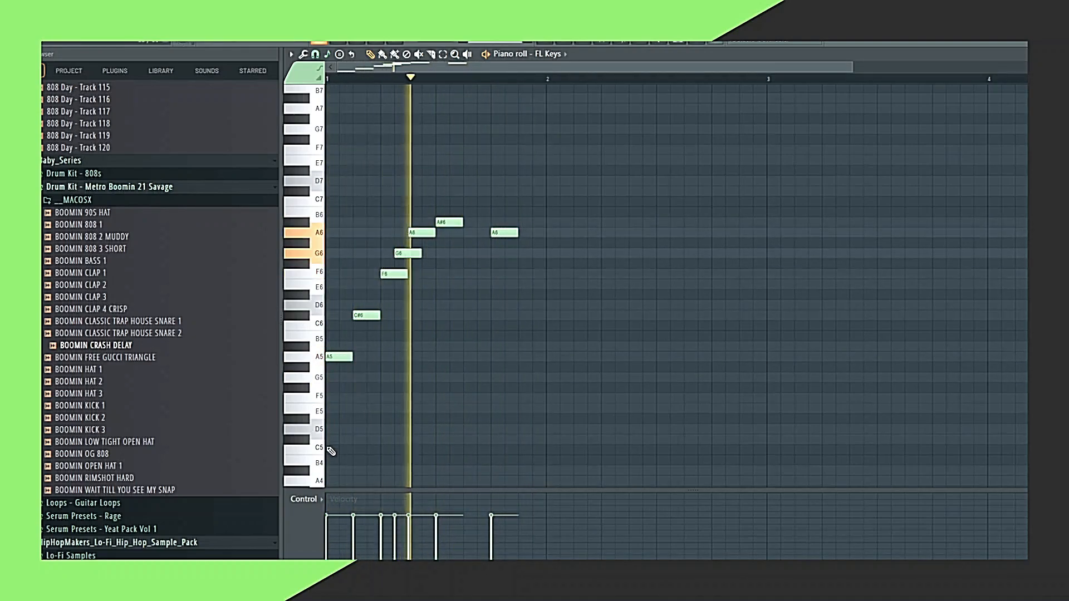
# Place three D4 bass notes in bar 1, below the opening A5 and the two A6 notes, and stop playback.
pyautogui.moveTo(334, 439); pyautogui.dragTo(335, 470)
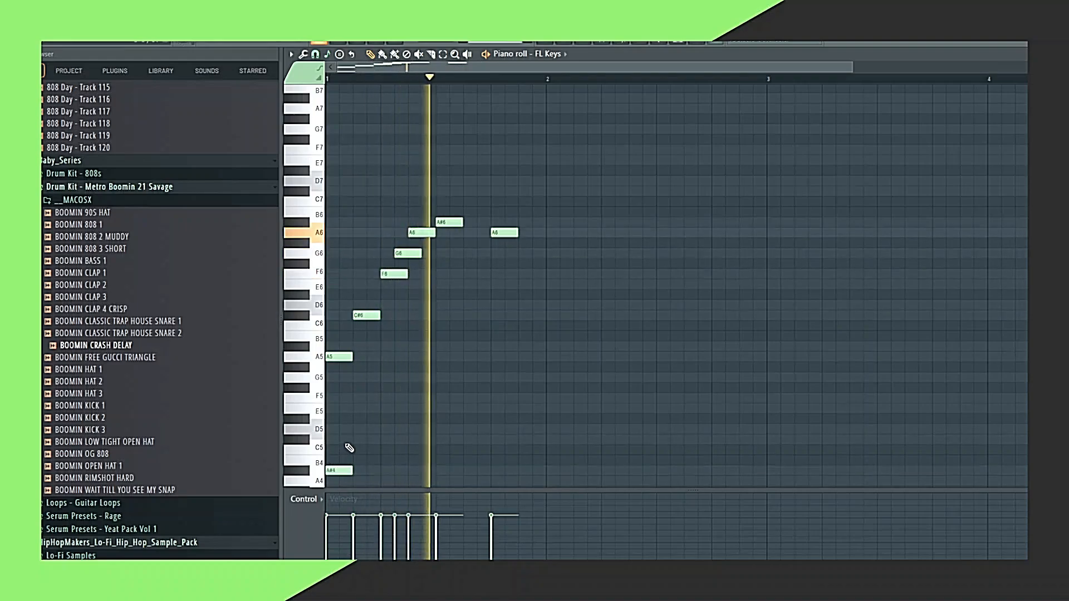
pyautogui.scroll(-8, 357, 439)
pyautogui.moveTo(331, 255); pyautogui.dragTo(330, 329)
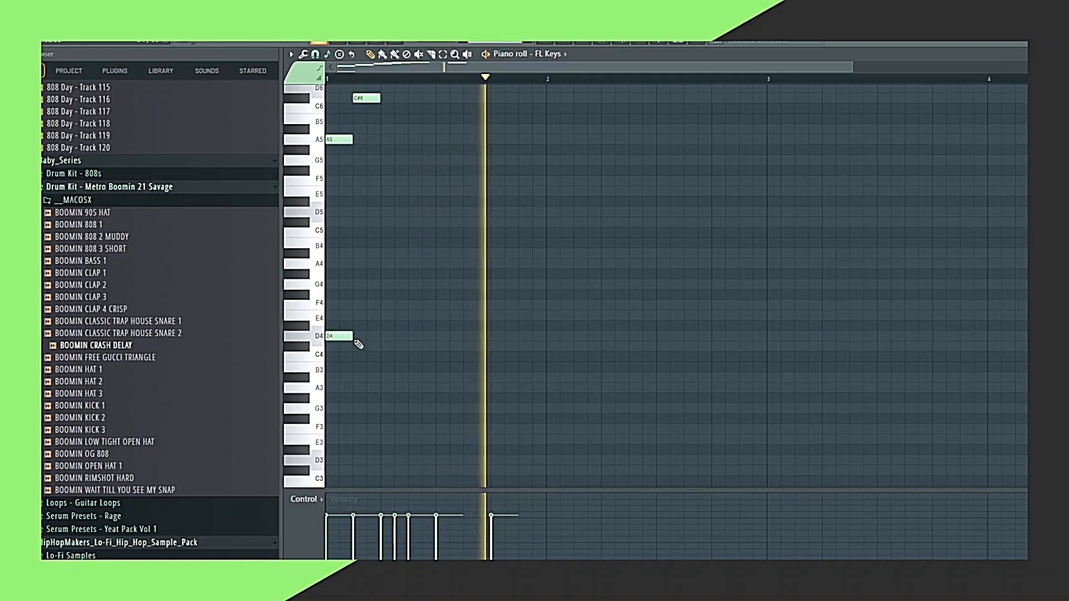
pyautogui.click(411, 338)
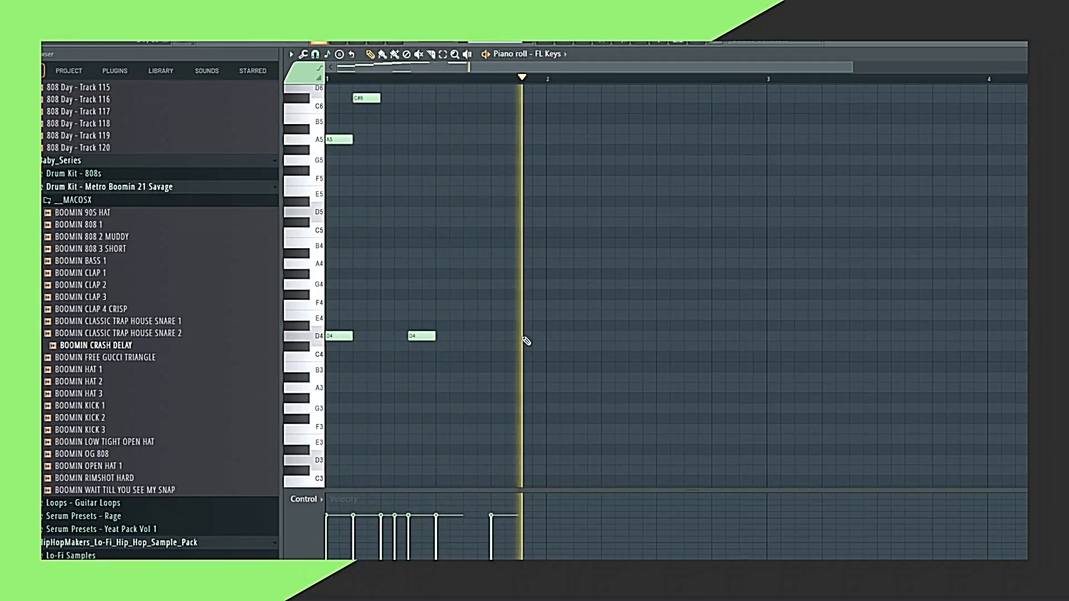
pyautogui.click(495, 337)
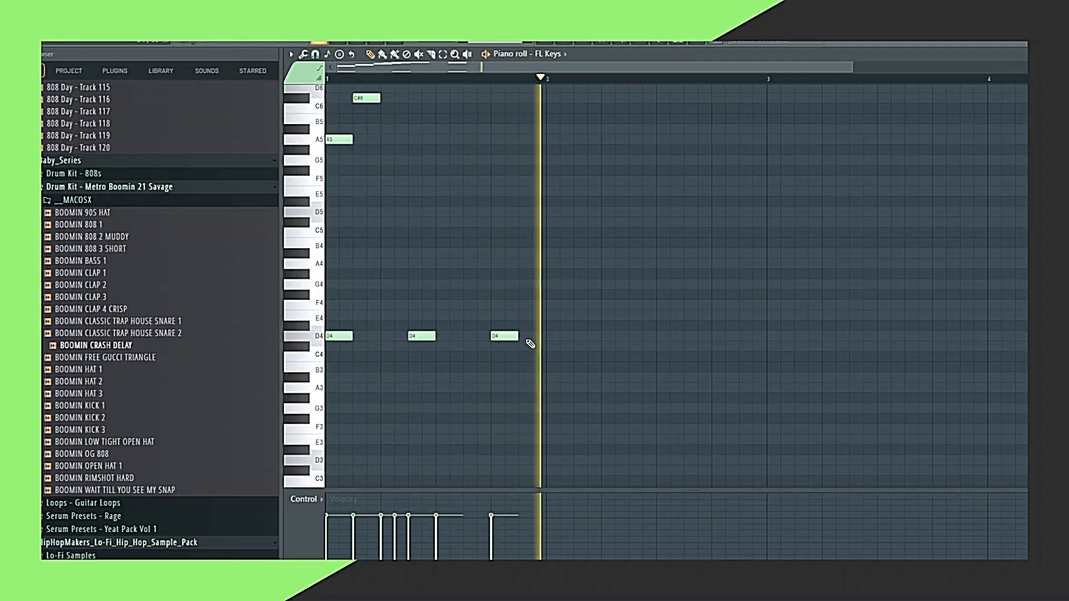
pyautogui.scroll(3, 545, 339)
pyautogui.press('space')
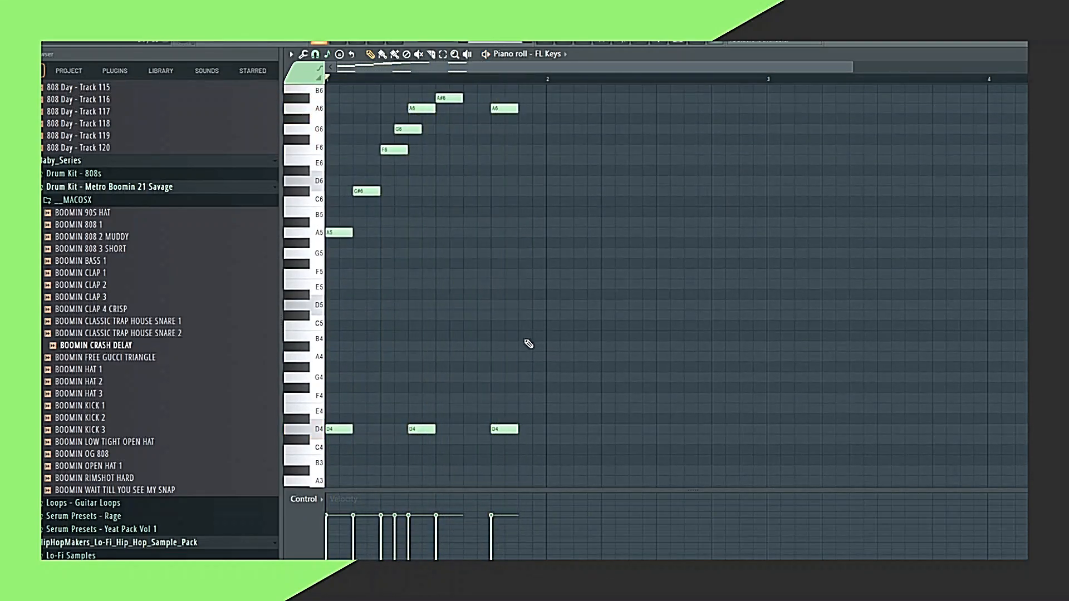
# Duplicate all bar 1 notes into bar 2, shifted down so the melody starts on G5 with C#4 bass notes, and play the loop.
pyautogui.hotkey('ctrl', 'a')
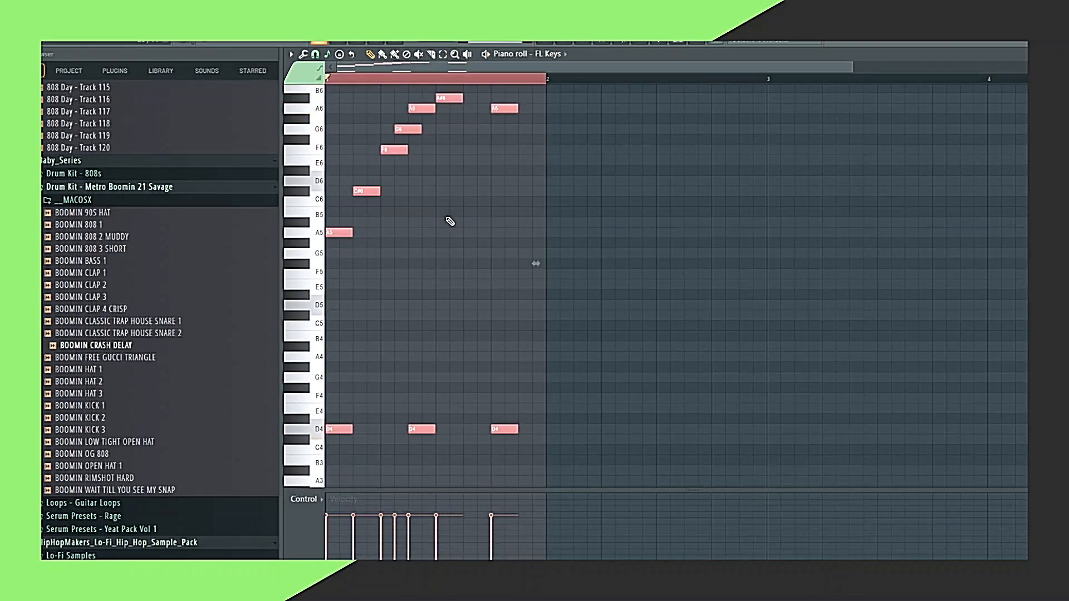
pyautogui.hotkey('shift', 'Right')
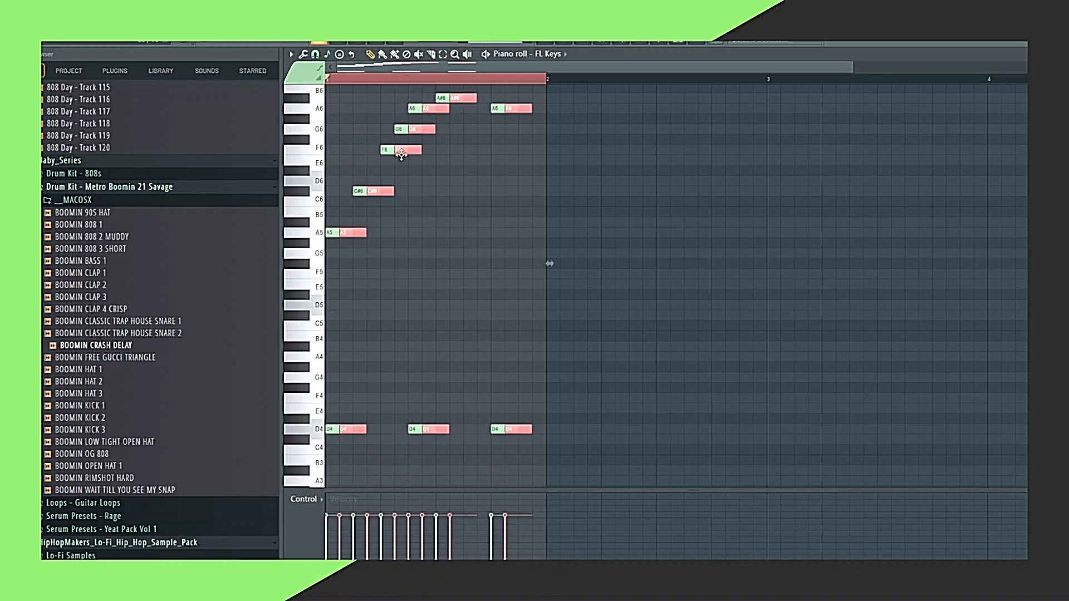
pyautogui.moveTo(401, 154); pyautogui.dragTo(608, 170)
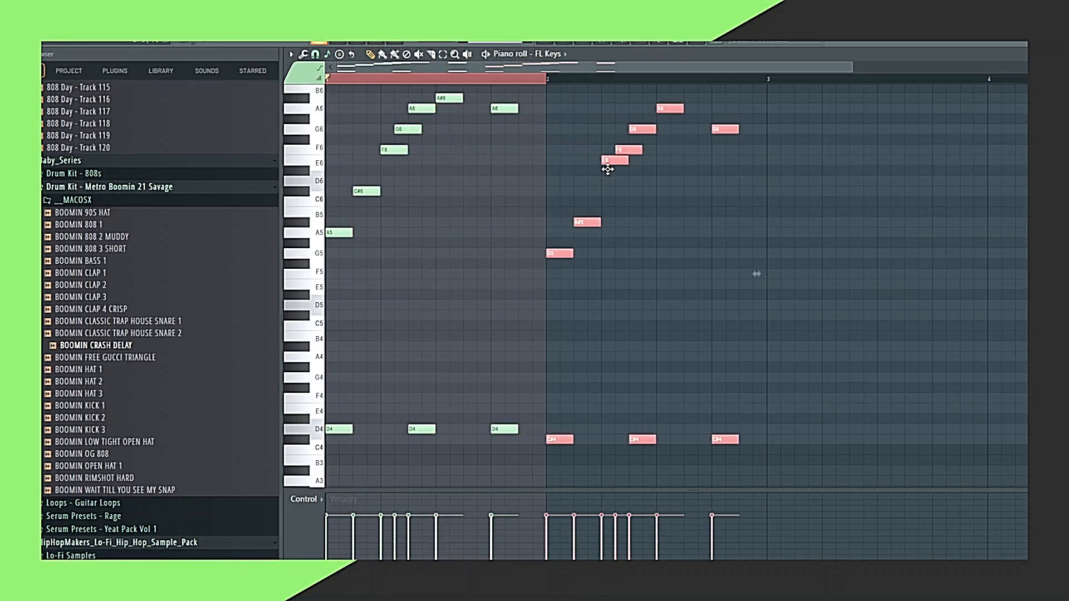
pyautogui.press('space')
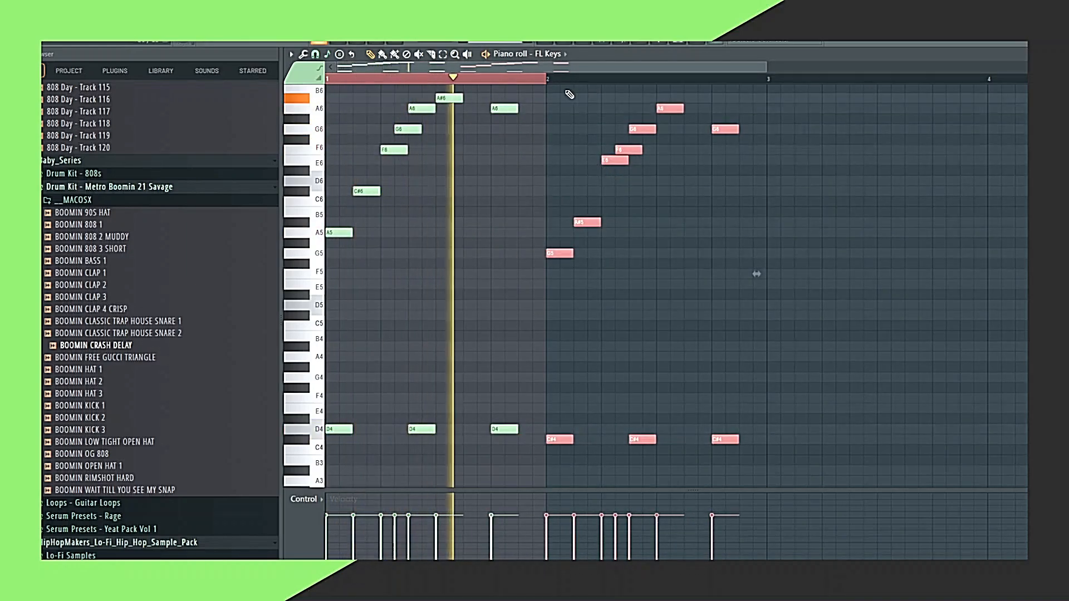
pyautogui.click(536, 89)
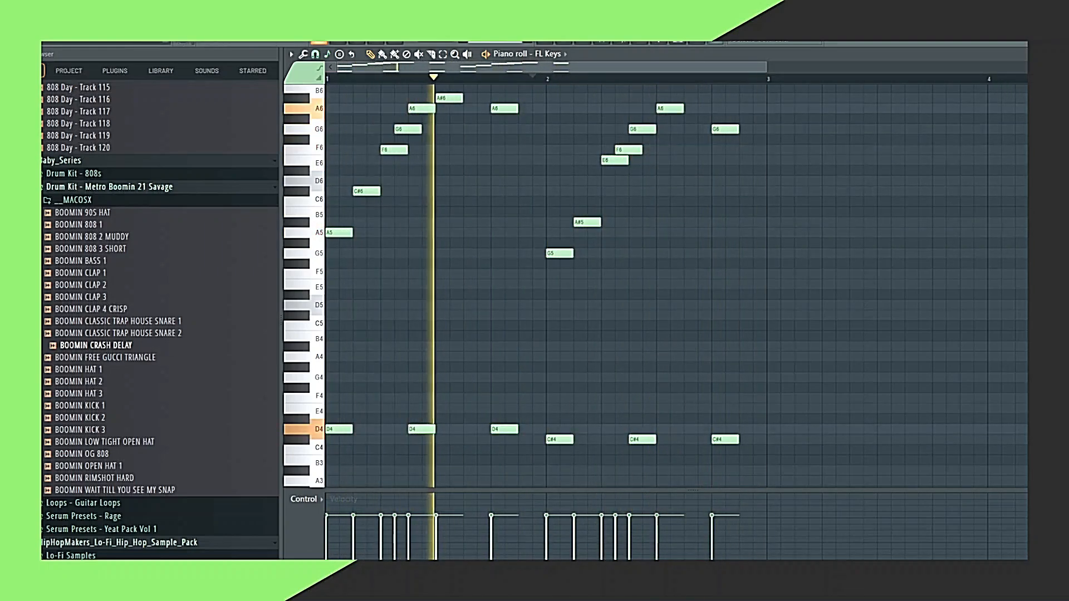
# Close the piano roll, load the BOOMIN HAT 2 sample into the 808 HiHat channel, and fill each 2 steps of its pattern.
pyautogui.press('F7')
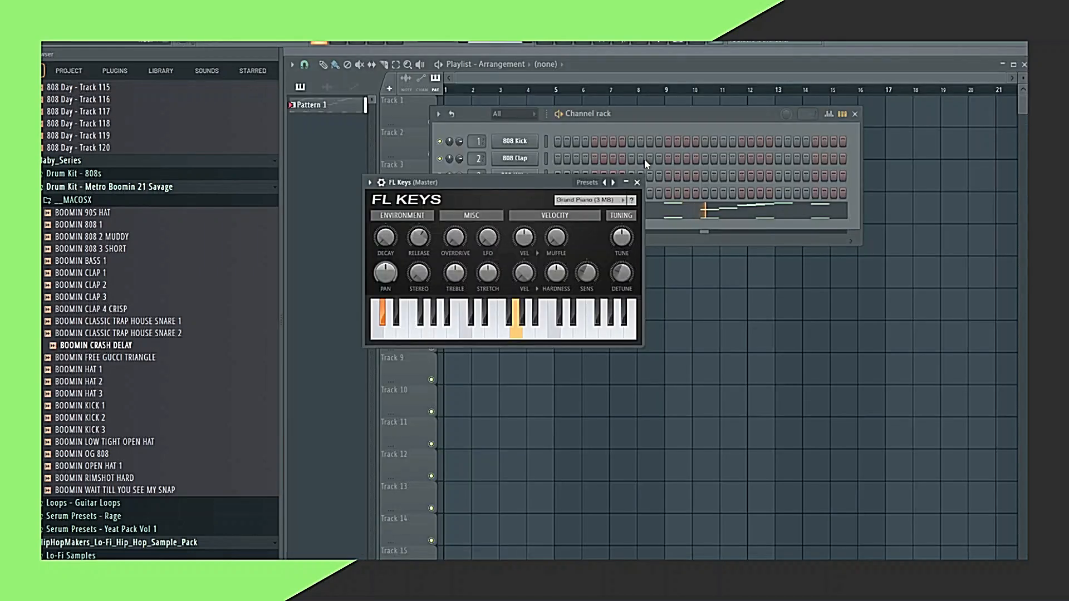
pyautogui.click(632, 107)
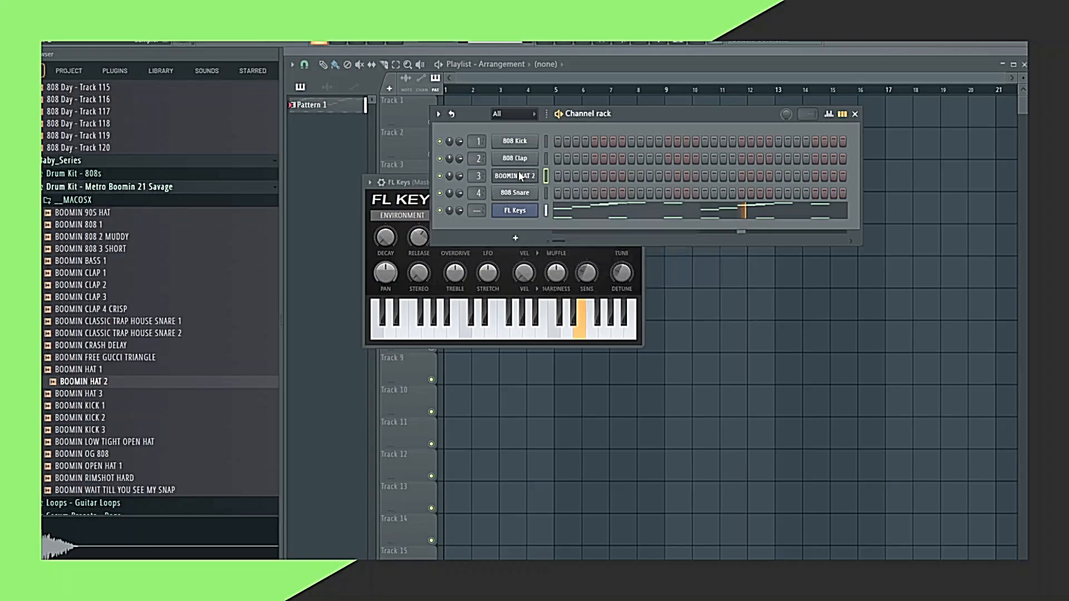
pyautogui.rightClick(520, 176)
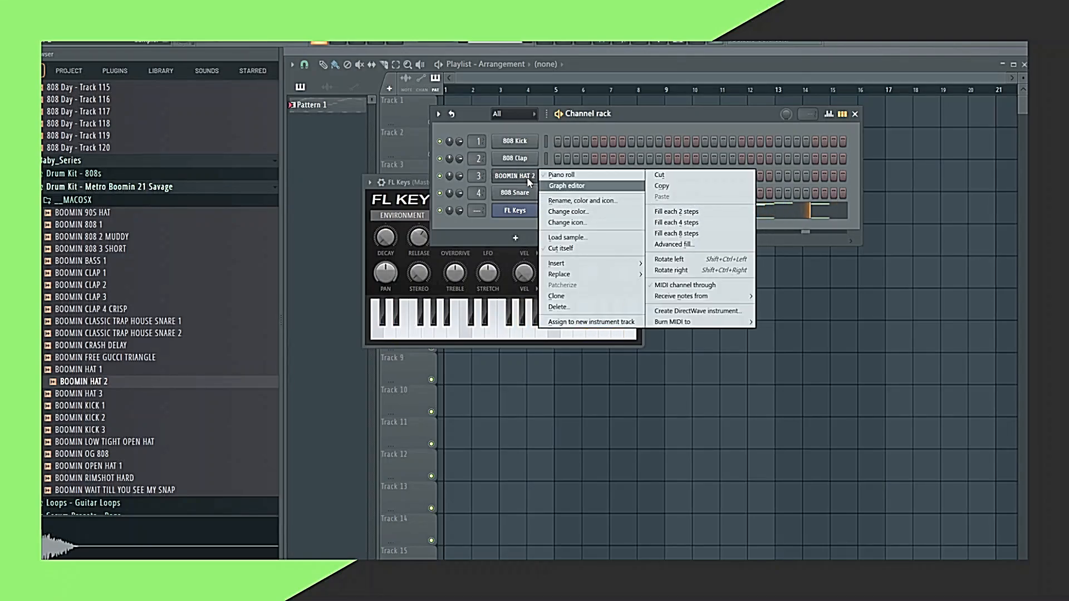
pyautogui.click(677, 211)
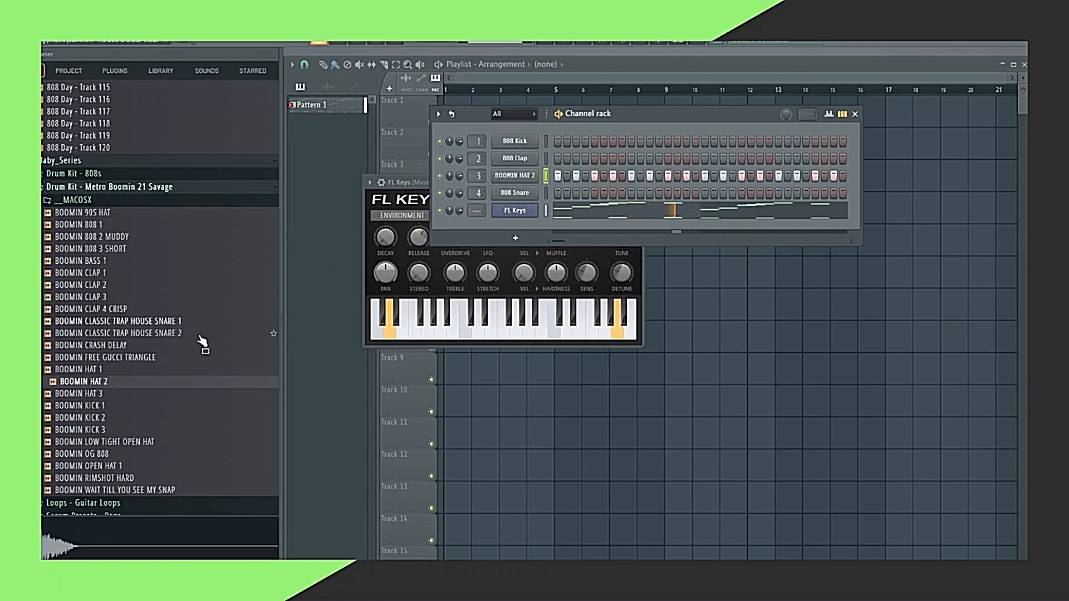
# Preview the clap samples, load BOOMIN CLAP 1 into the 808 Clap channel, and place hits on steps 9 and 25.
pyautogui.click(94, 299)
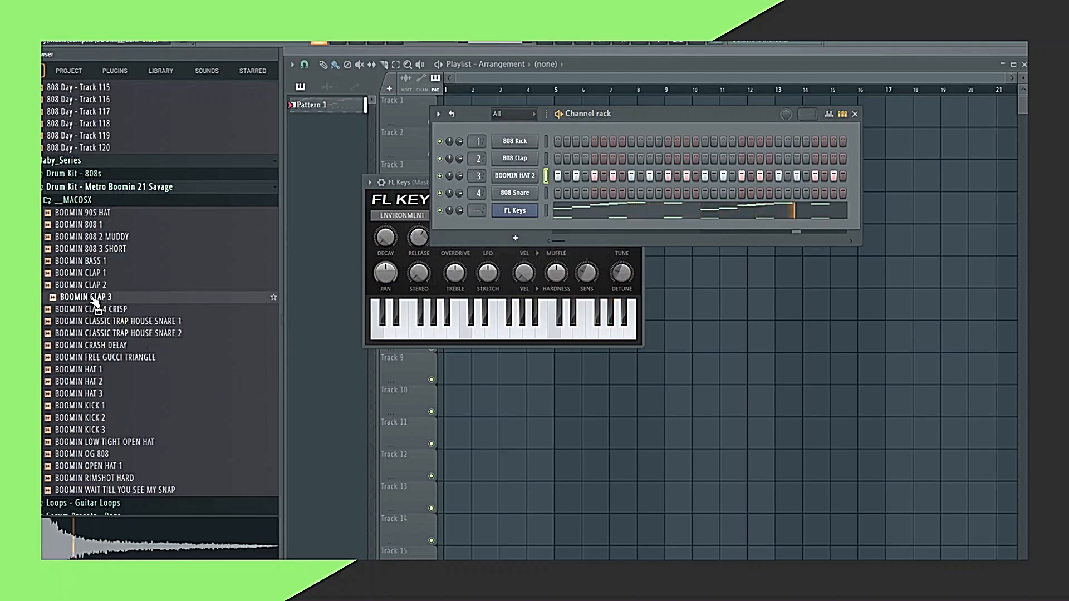
pyautogui.click(105, 273)
pyautogui.moveTo(100, 282); pyautogui.dragTo(640, 170)
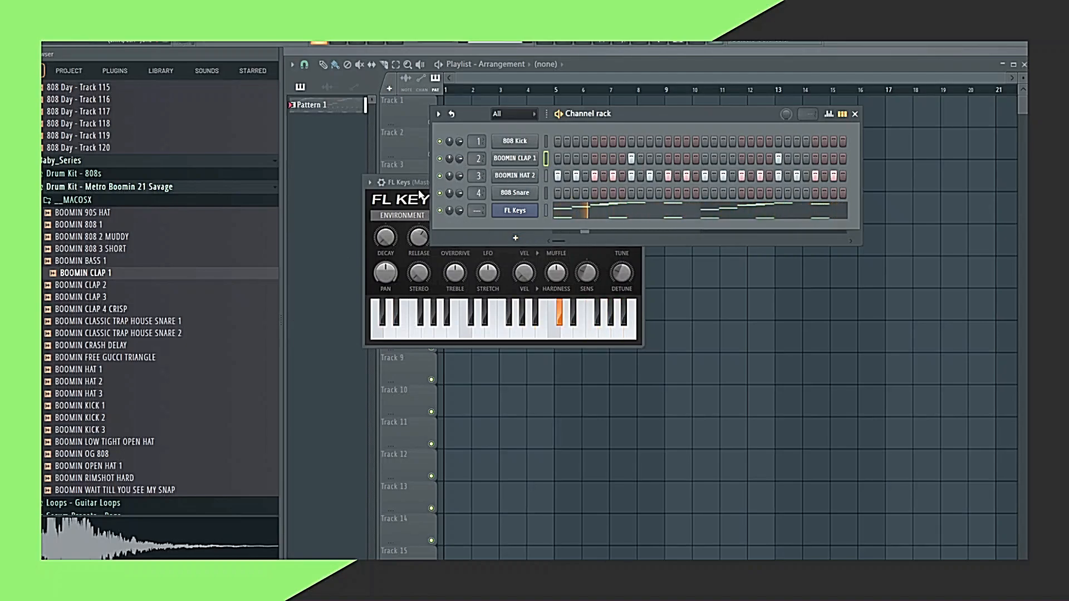
pyautogui.click(517, 160)
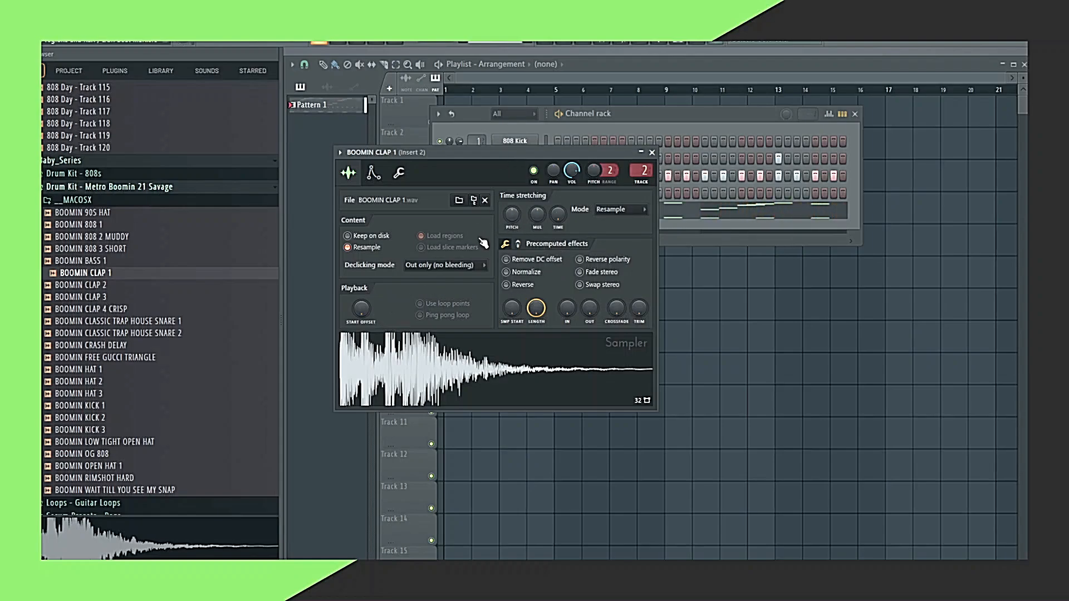
pyautogui.click(651, 153)
# Preview the other claps and replace the clap channel's sample with BOOMIN CLAP 2.
pyautogui.click(123, 299)
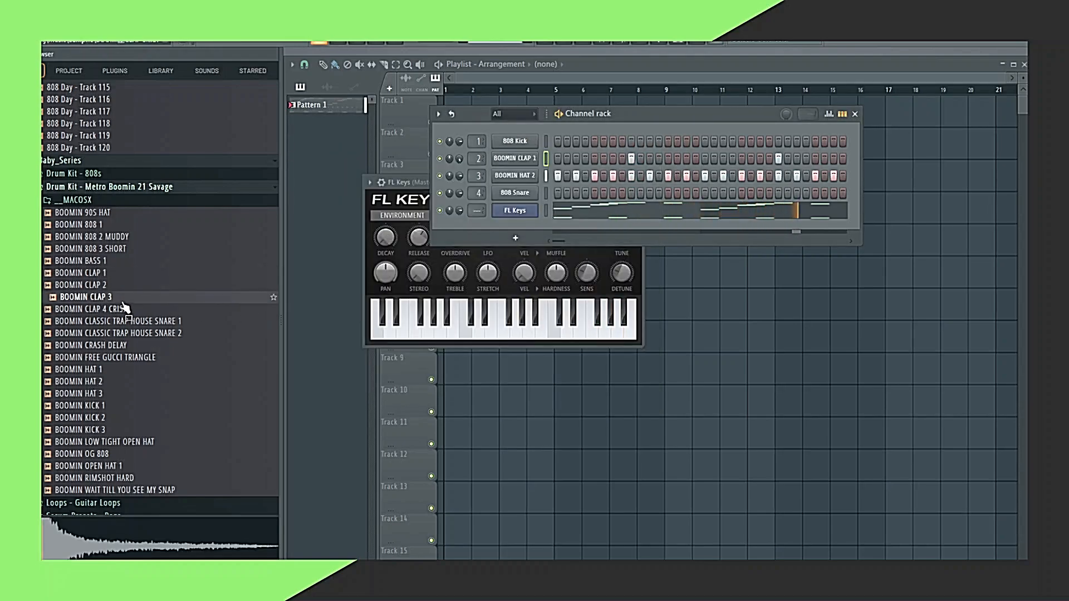
pyautogui.click(110, 286)
pyautogui.rightClick(111, 286)
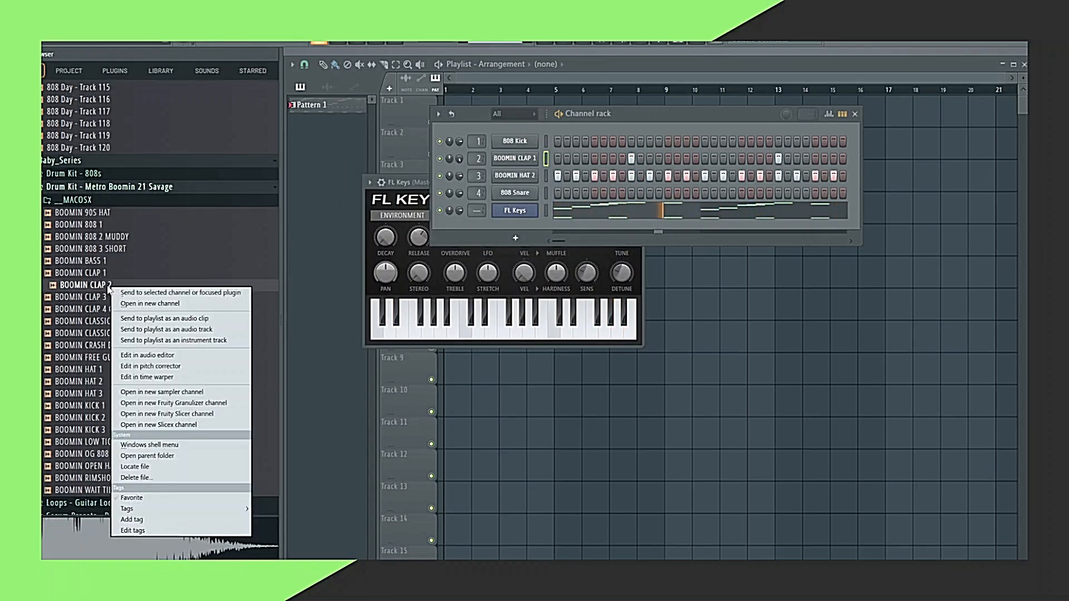
pyautogui.moveTo(111, 286); pyautogui.dragTo(521, 162)
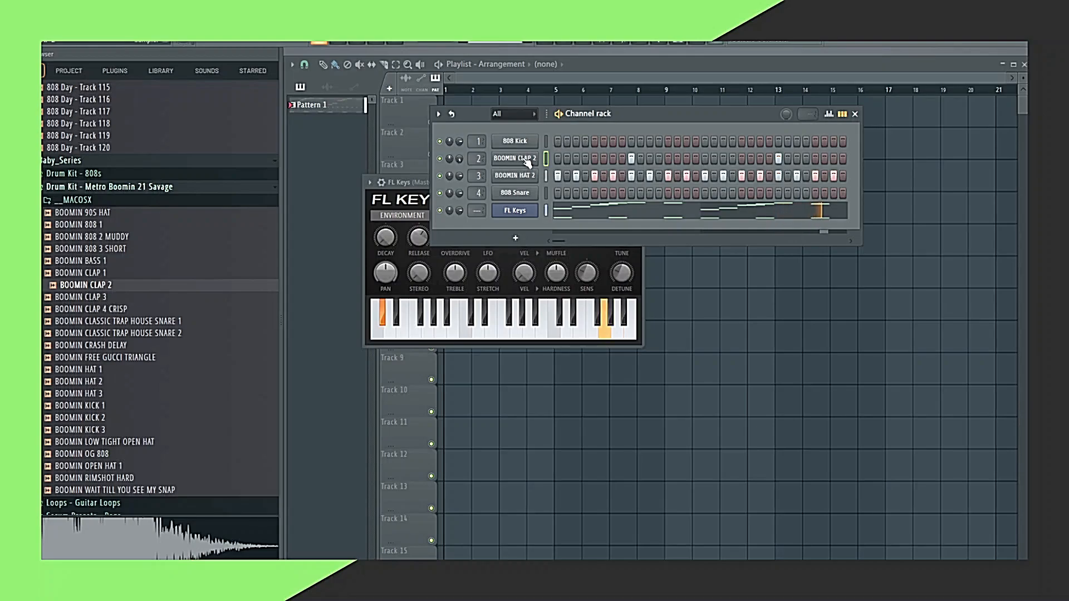
# Preview hat and 808 samples, load BOOMIN 90S HAT into a new channel, and close its sampler window.
pyautogui.click(92, 398)
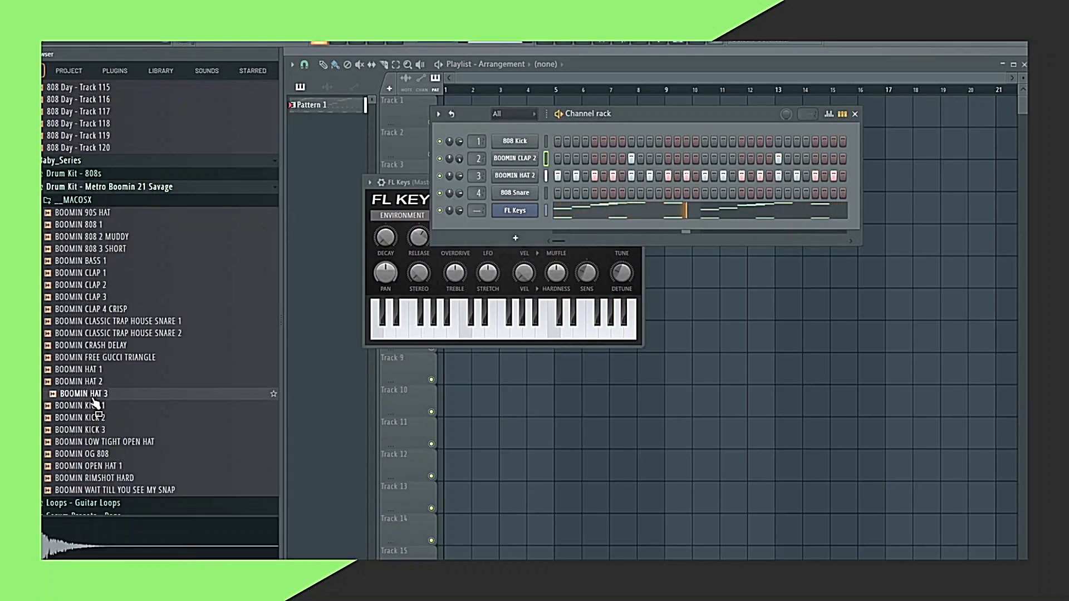
pyautogui.click(119, 238)
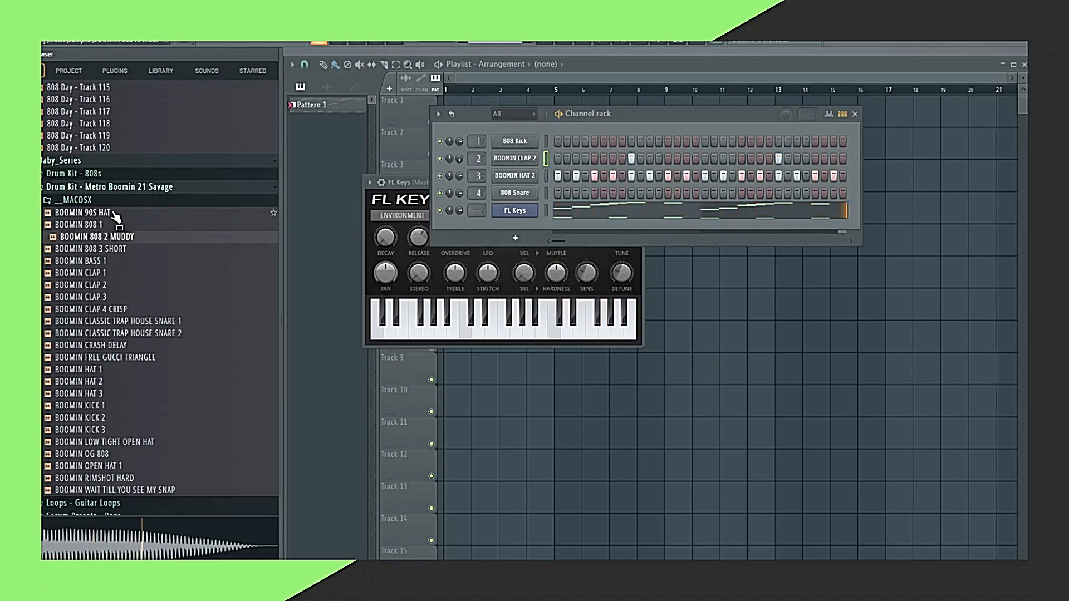
pyautogui.click(113, 214)
pyautogui.click(104, 226)
pyautogui.click(112, 216)
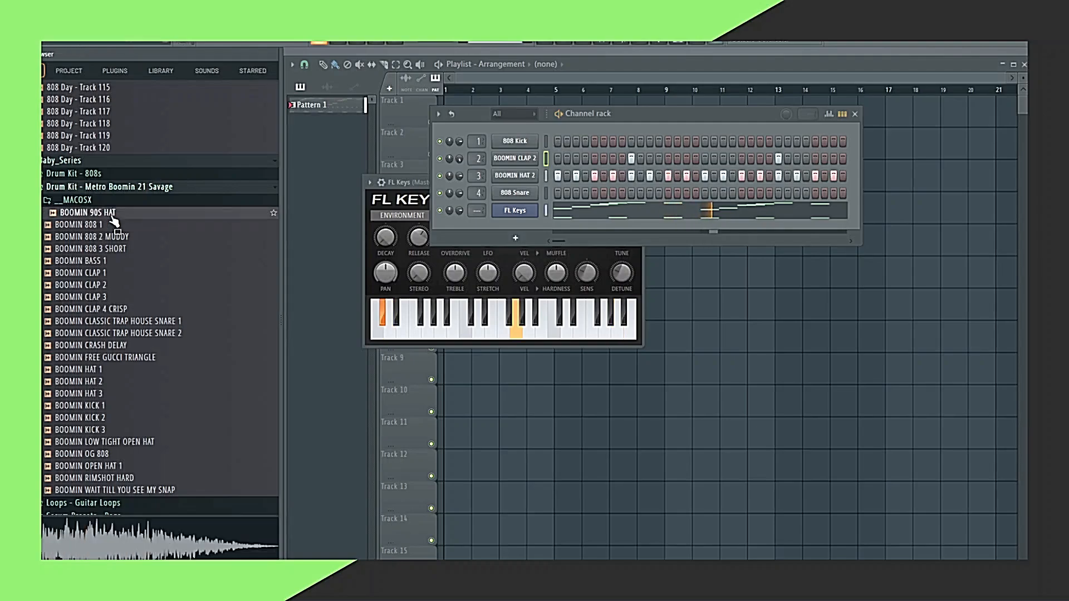
pyautogui.rightClick(114, 219)
pyautogui.click(151, 230)
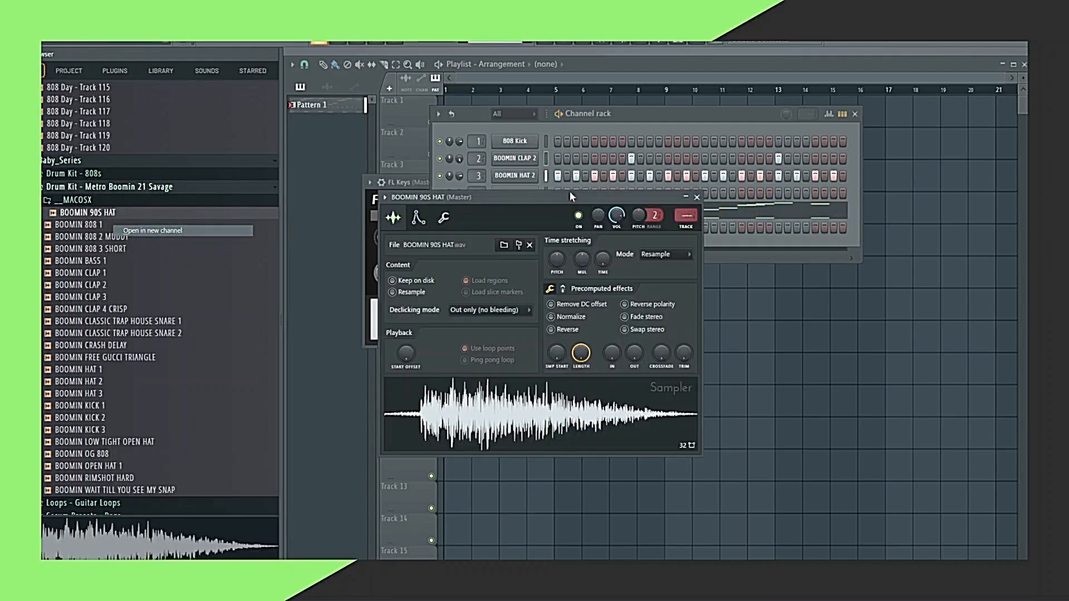
pyautogui.click(696, 197)
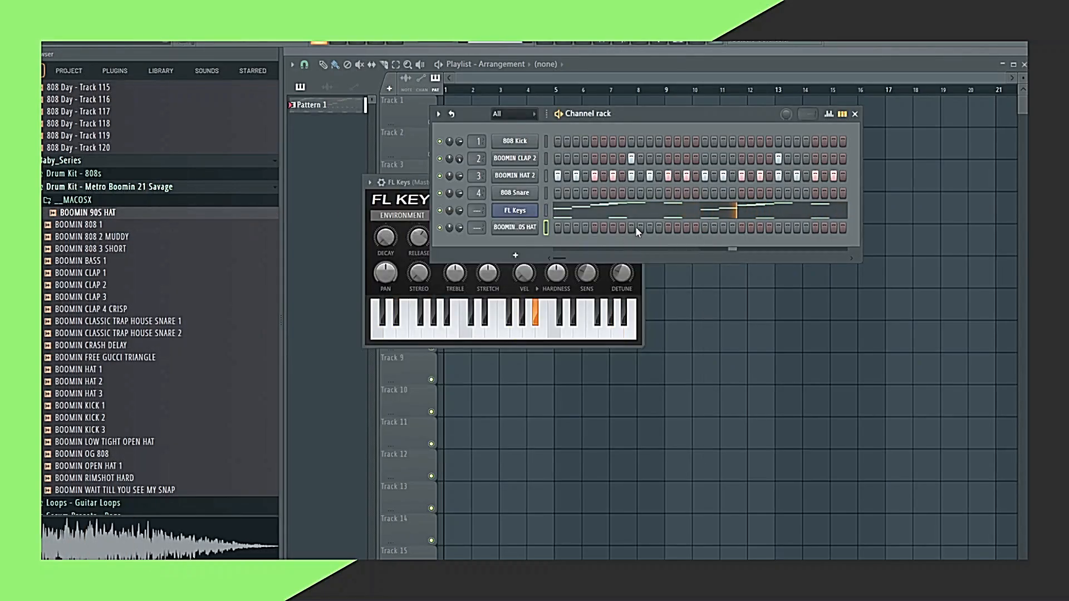
# Fill each 8 steps of the BOOMIN 90S HAT channel's pattern.
pyautogui.click(559, 227)
pyautogui.rightClick(529, 229)
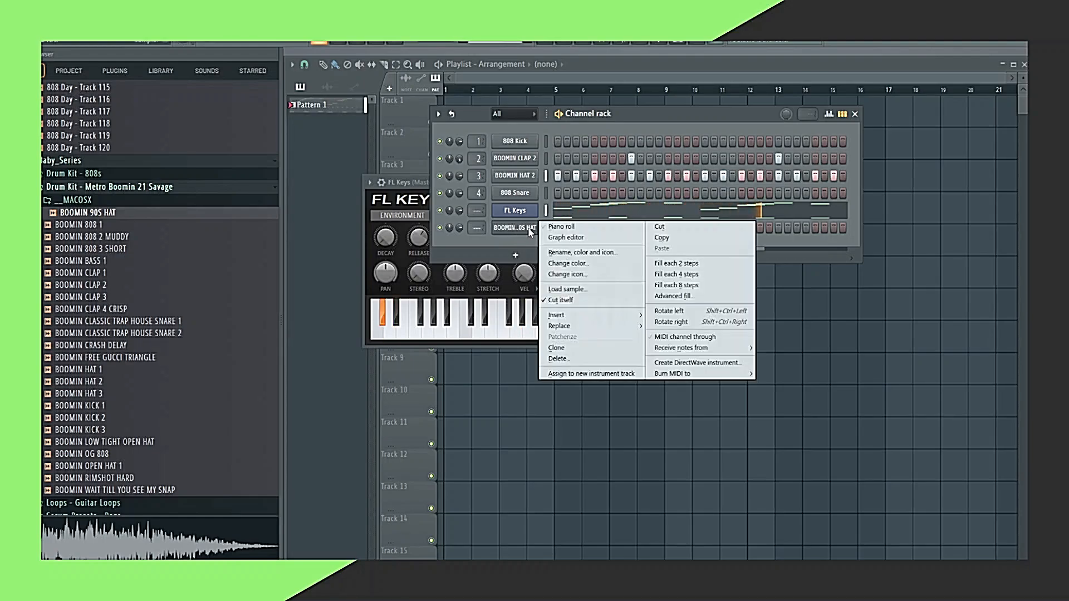
pyautogui.click(664, 264)
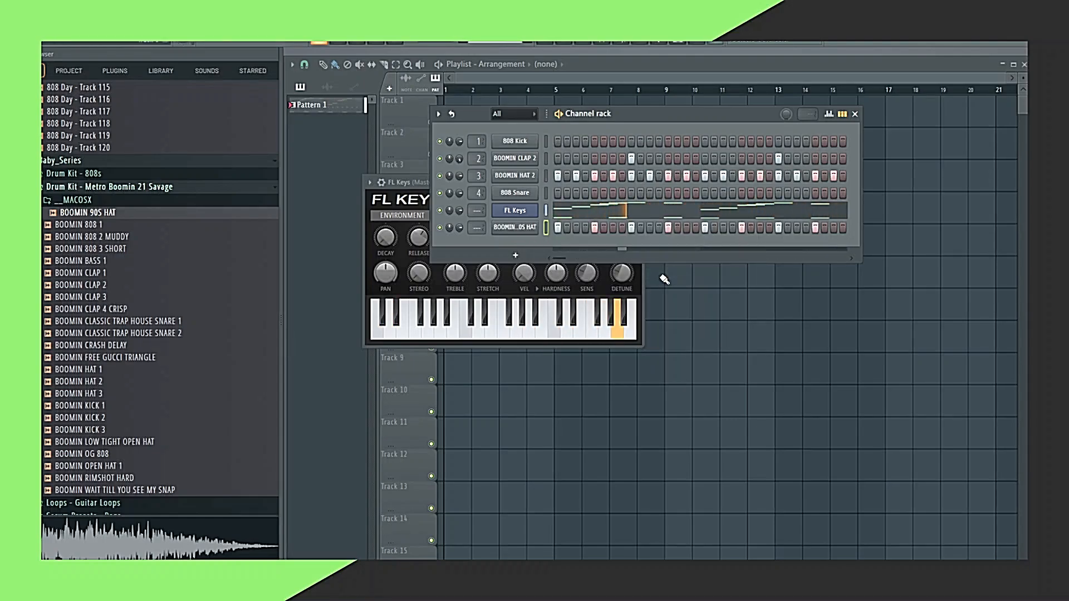
pyautogui.rightClick(527, 230)
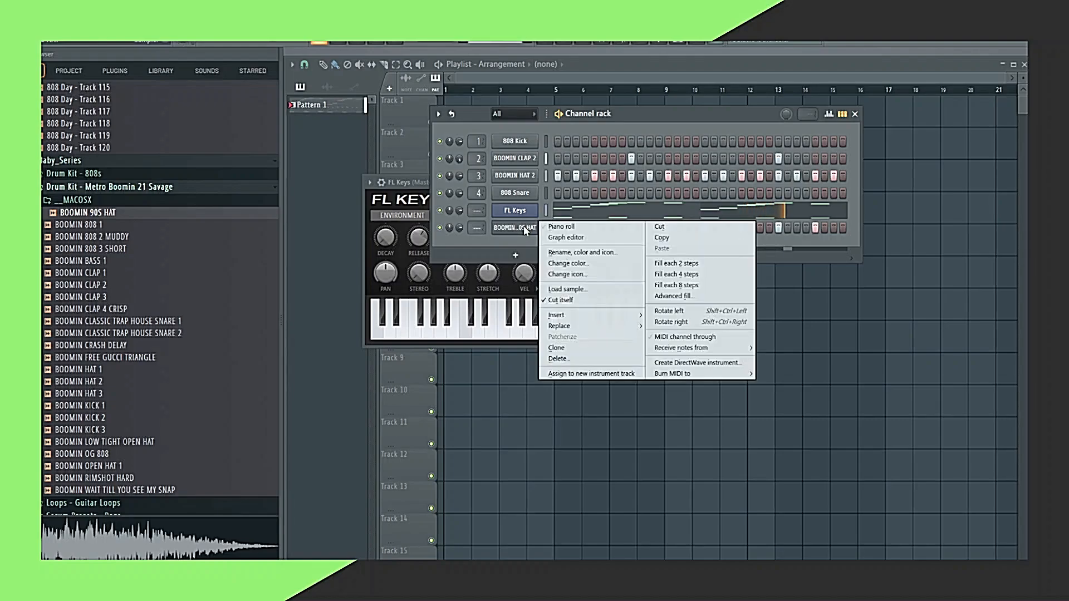
pyautogui.click(689, 286)
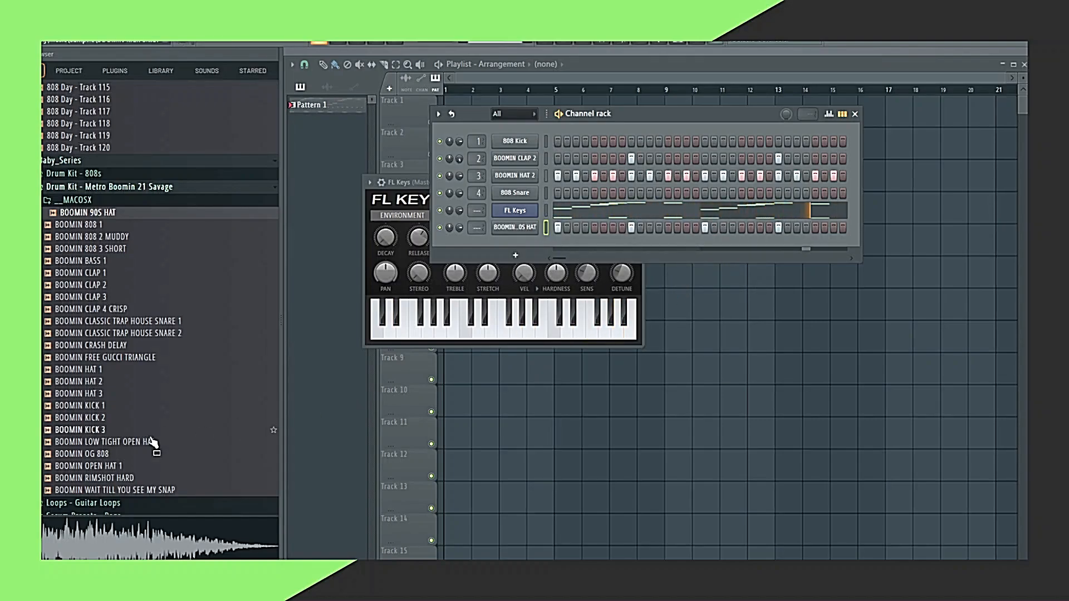
# Preview snare, clap and 808 samples in the Metro Boomin kit, and open the 808s subfolder of Drum Kit - 808s.
pyautogui.click(115, 334)
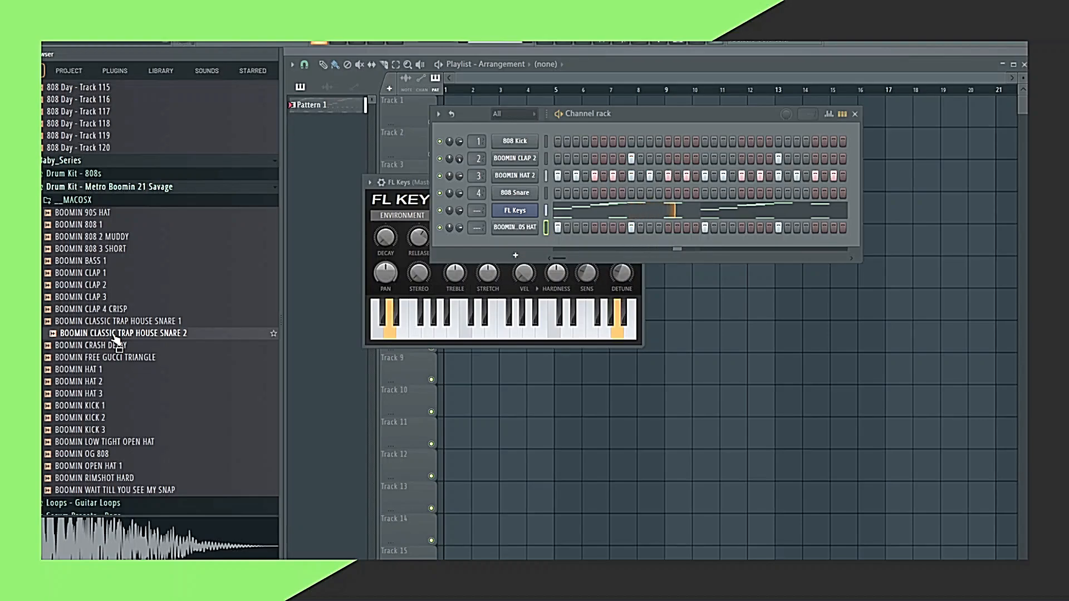
pyautogui.click(110, 311)
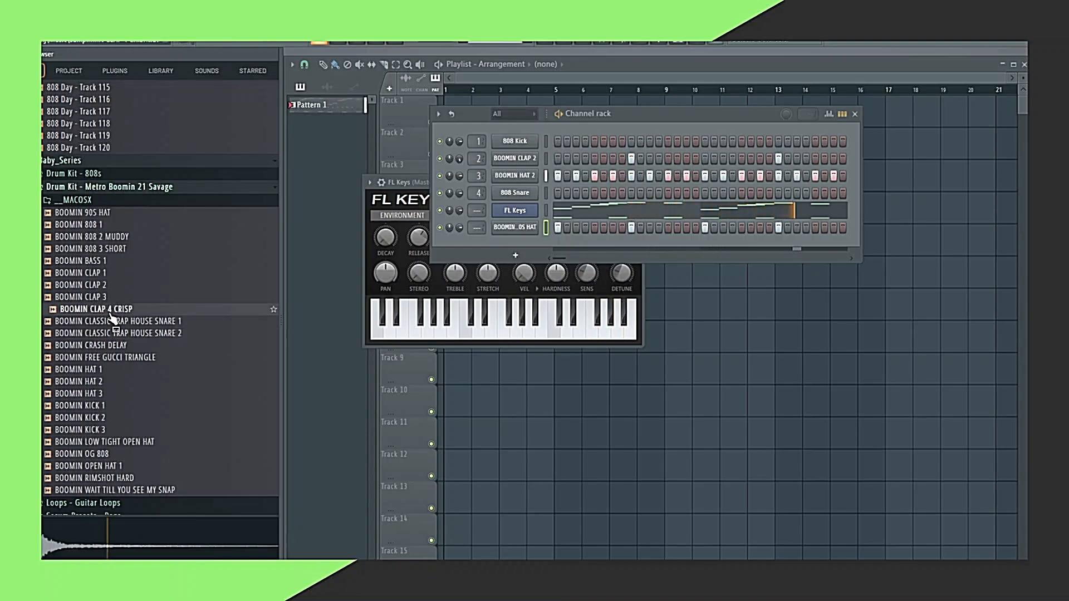
pyautogui.click(109, 251)
pyautogui.click(114, 238)
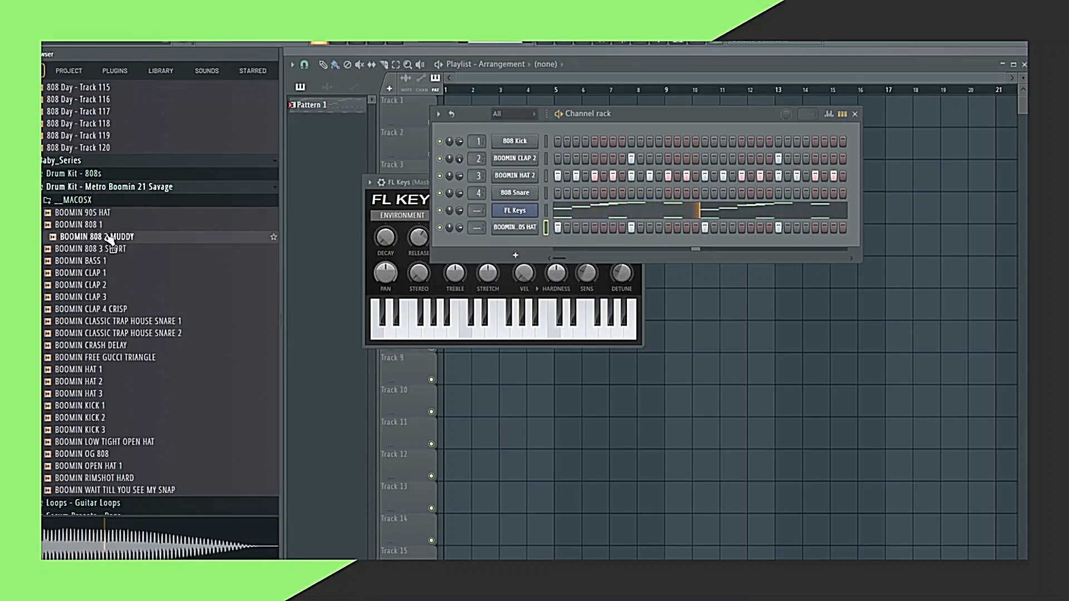
pyautogui.click(111, 173)
pyautogui.click(80, 201)
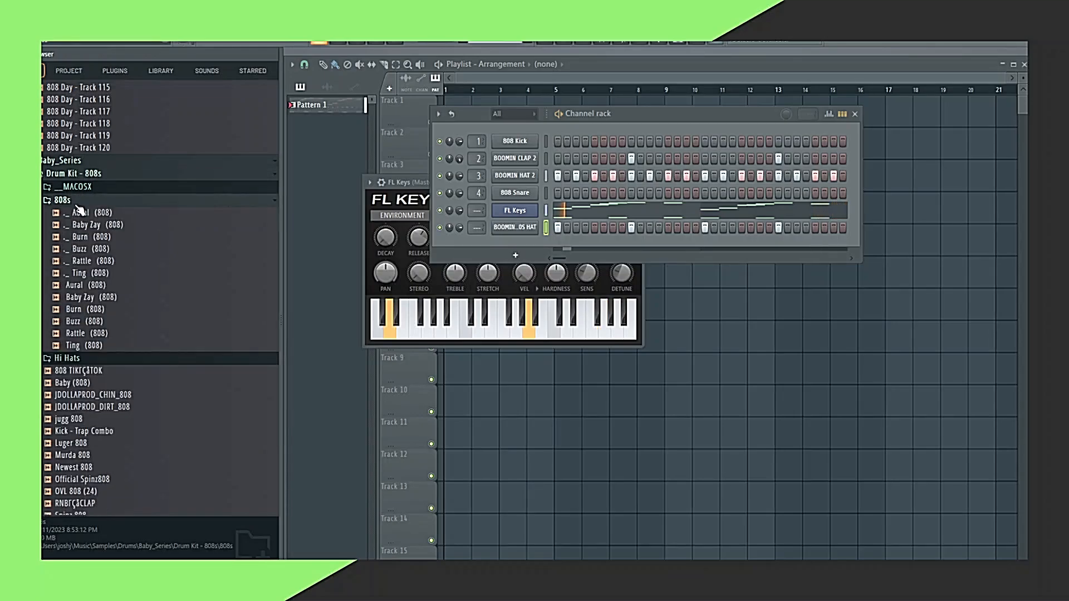
# Load the "._ Aural (808)" sample into a new channel and place a hit on its first step.
pyautogui.moveTo(81, 214); pyautogui.dragTo(88, 228)
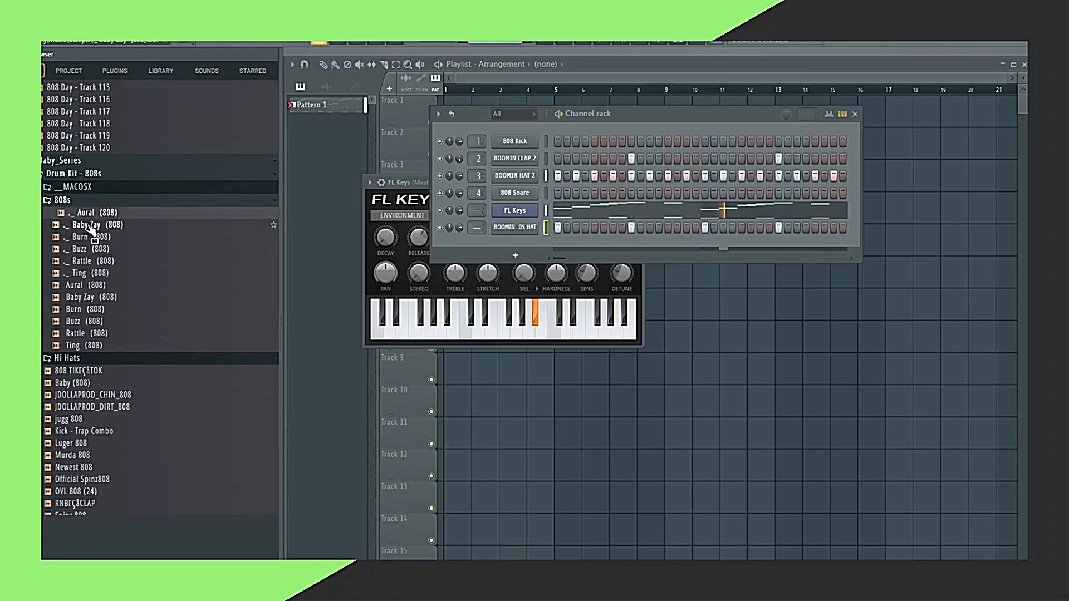
pyautogui.click(102, 228)
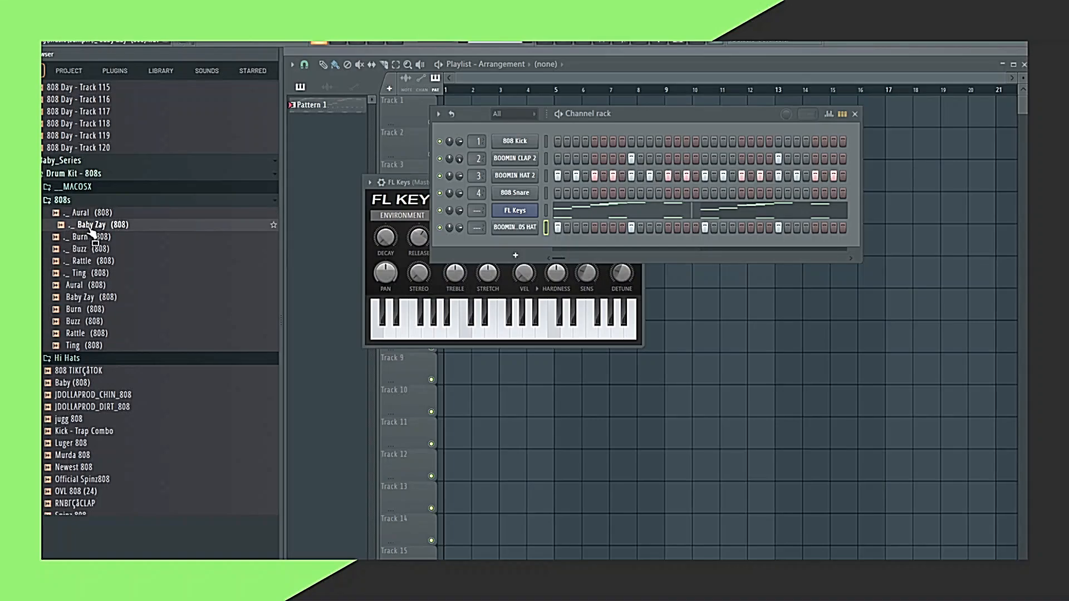
pyautogui.click(89, 213)
pyautogui.rightClick(89, 211)
pyautogui.click(138, 231)
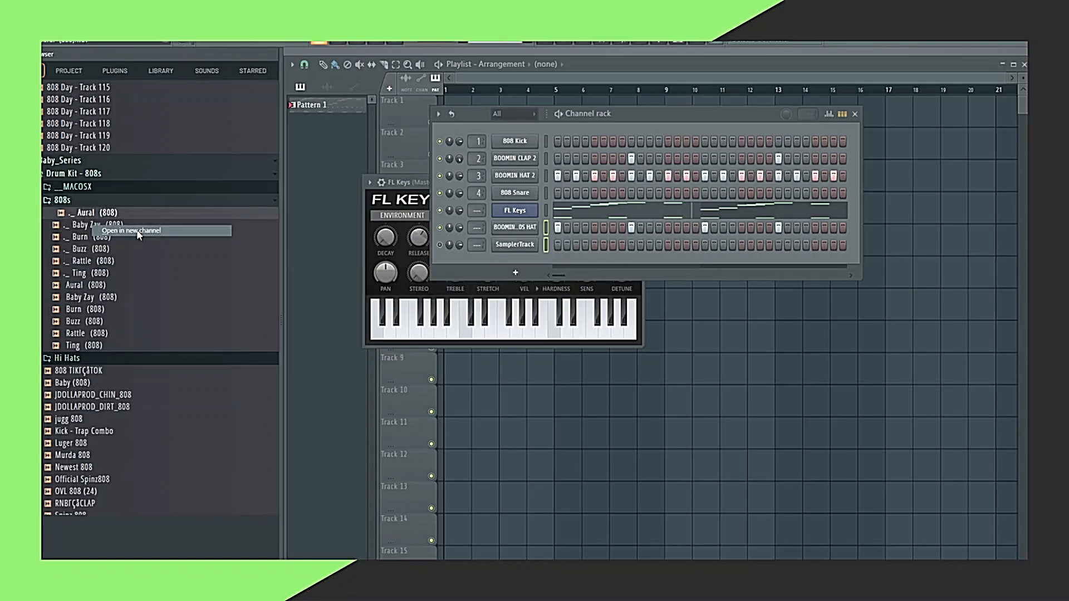
pyautogui.click(712, 212)
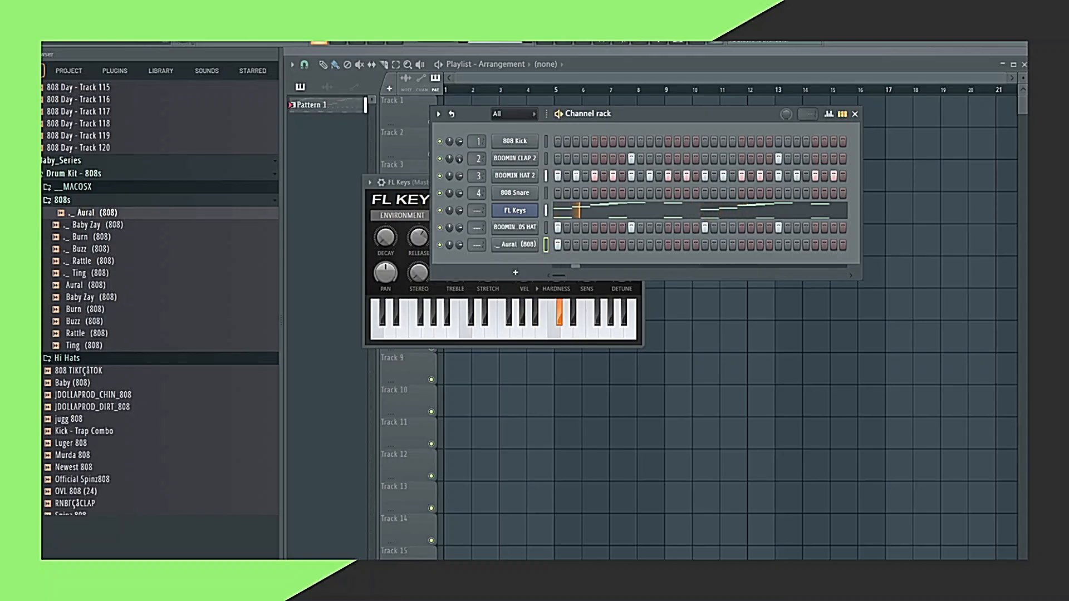
# Preview more 808 samples, replace the new 808 channel's sample with "Aural (808)", and play the pattern.
pyautogui.click(76, 309)
pyautogui.moveTo(95, 285); pyautogui.dragTo(98, 255)
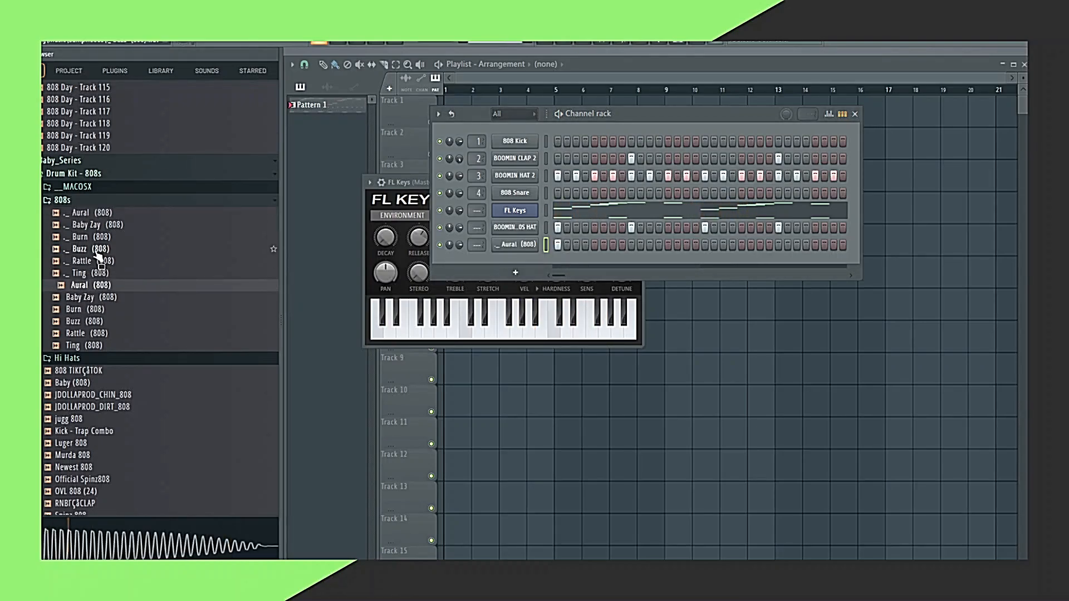
pyautogui.click(94, 263)
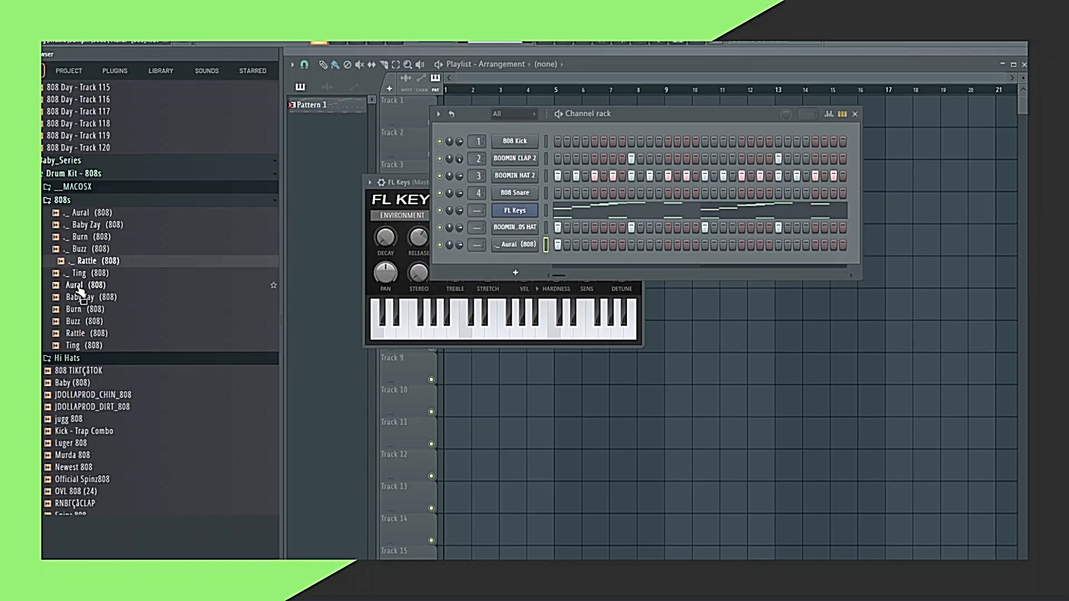
pyautogui.click(78, 289)
pyautogui.moveTo(532, 240); pyautogui.dragTo(530, 254)
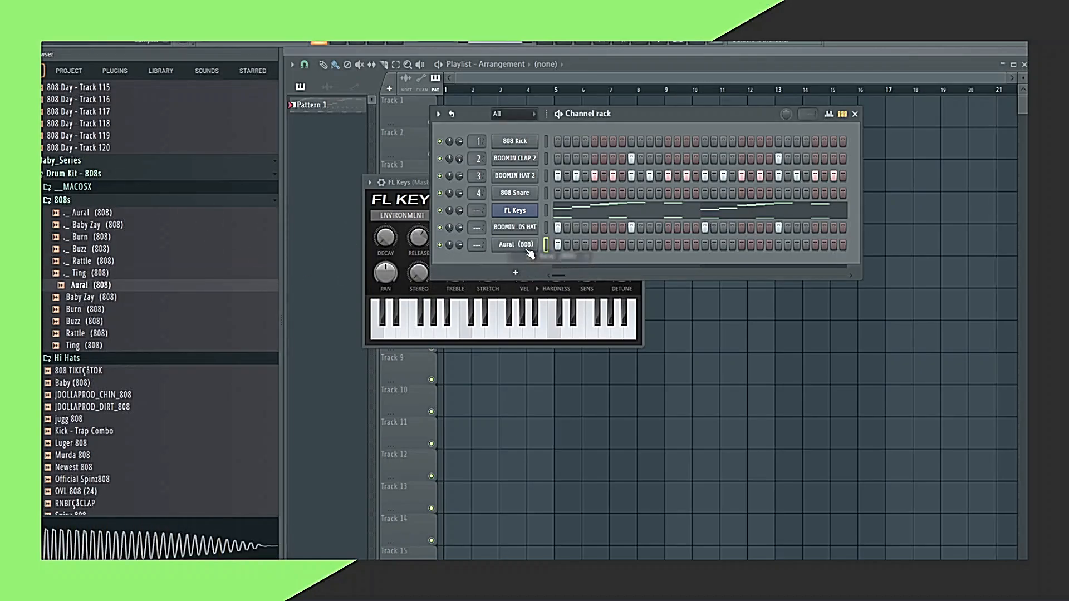
pyautogui.press('space')
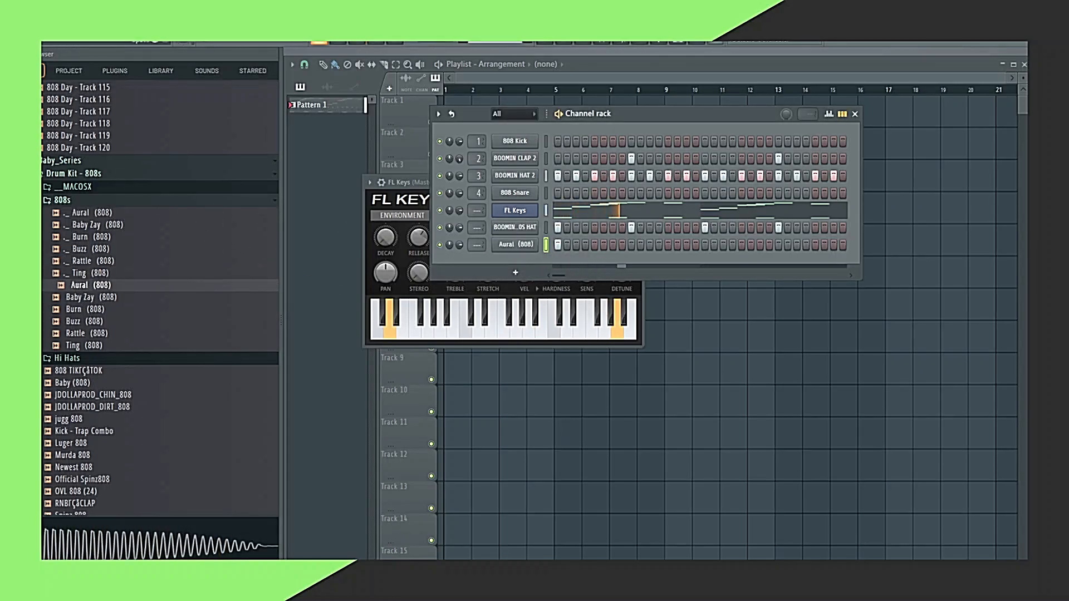
# Open the Aural (808) channel's piano roll and place bar 1 notes above the three D4 bass notes: A5, A5 and G5.
pyautogui.rightClick(533, 249)
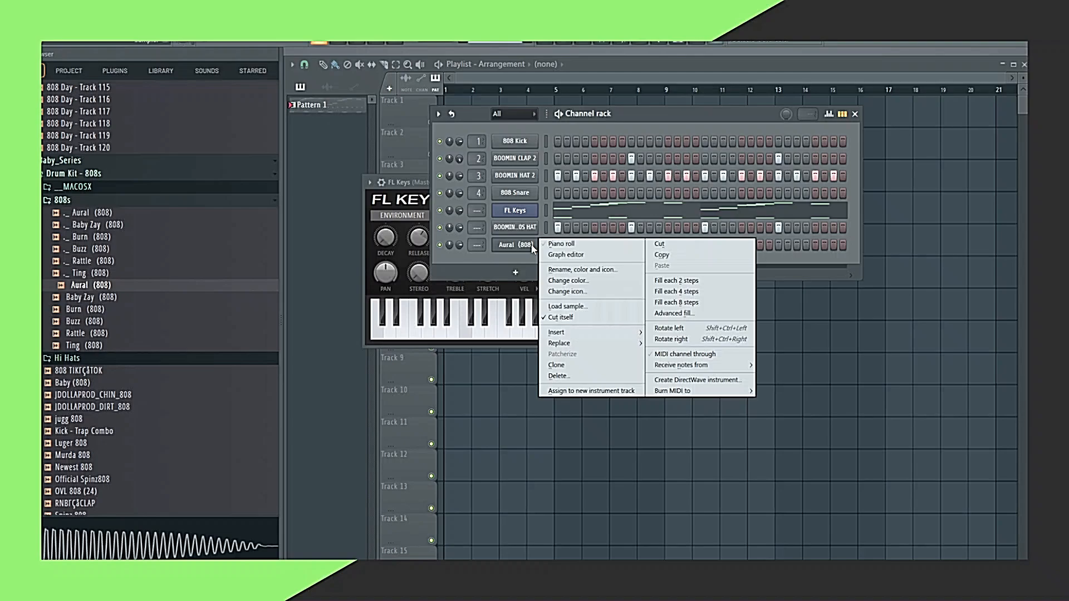
pyautogui.click(582, 245)
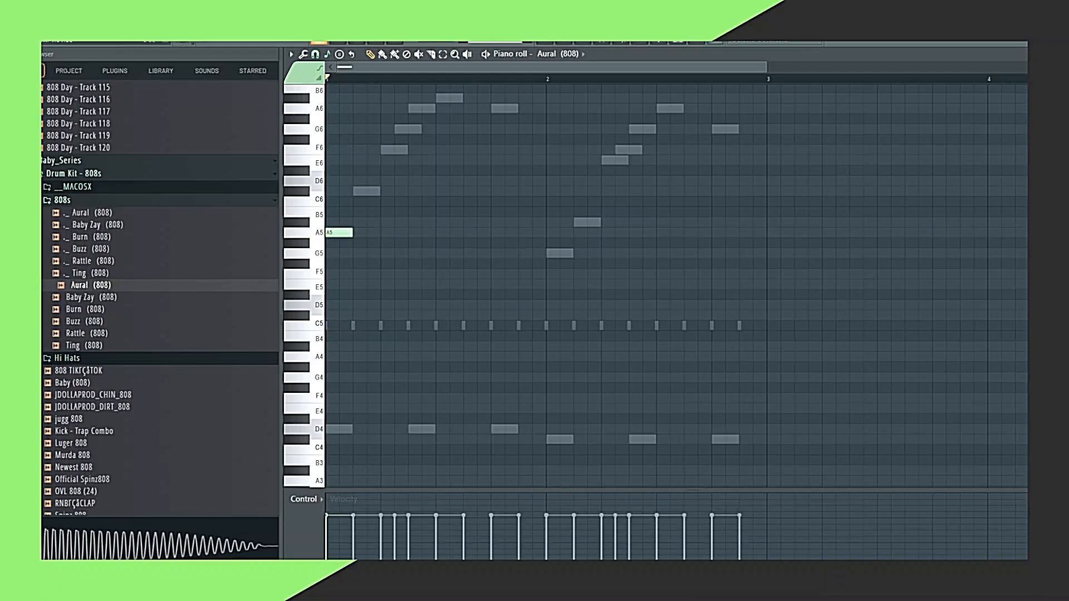
pyautogui.press('space')
pyautogui.press('space')
pyautogui.press('space')
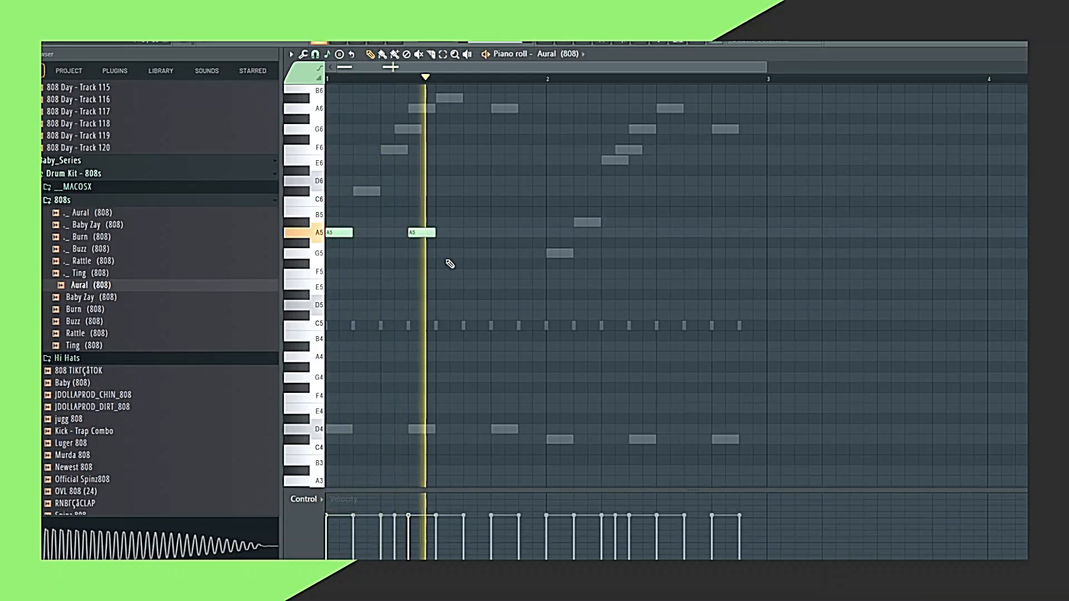
pyautogui.press('space')
pyautogui.click(496, 253)
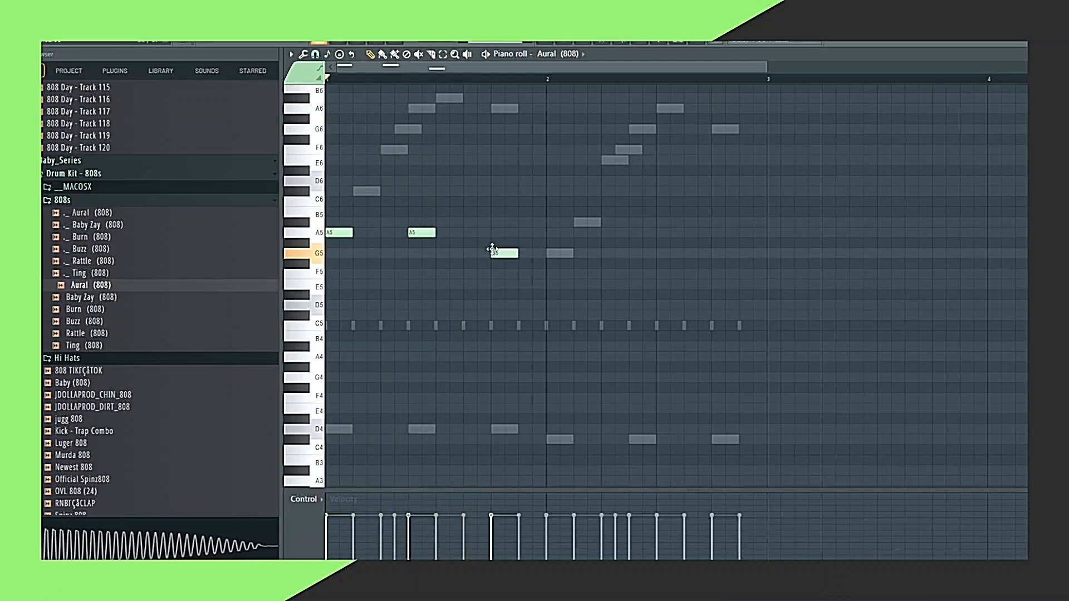
pyautogui.press('space')
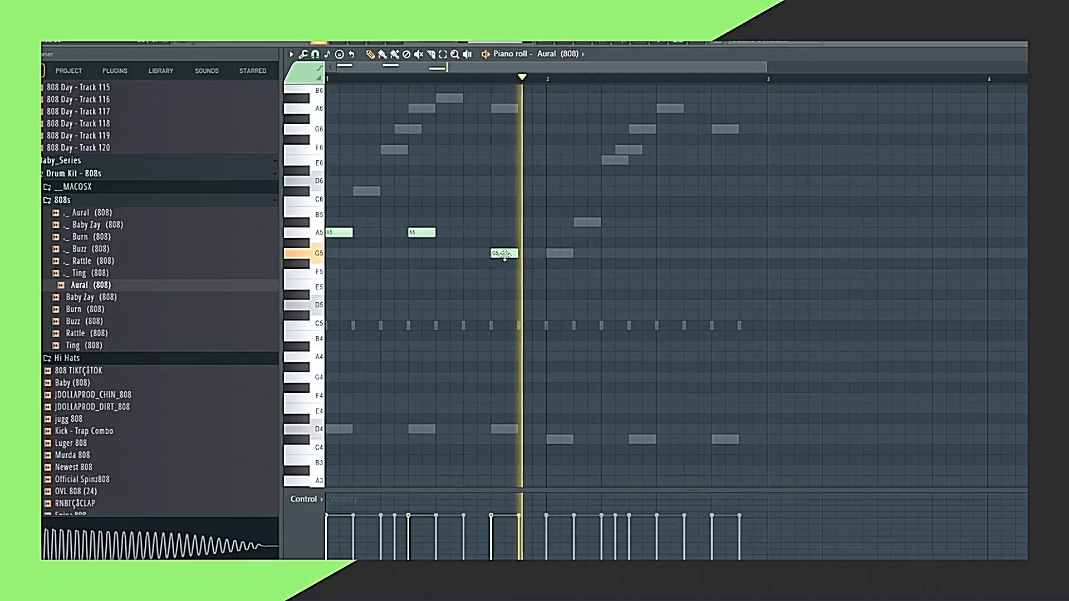
pyautogui.press('space')
# Add two bar 2 notes to the 808 line: G5 below the A6 melody note and A#5 below the final G6.
pyautogui.click(660, 254)
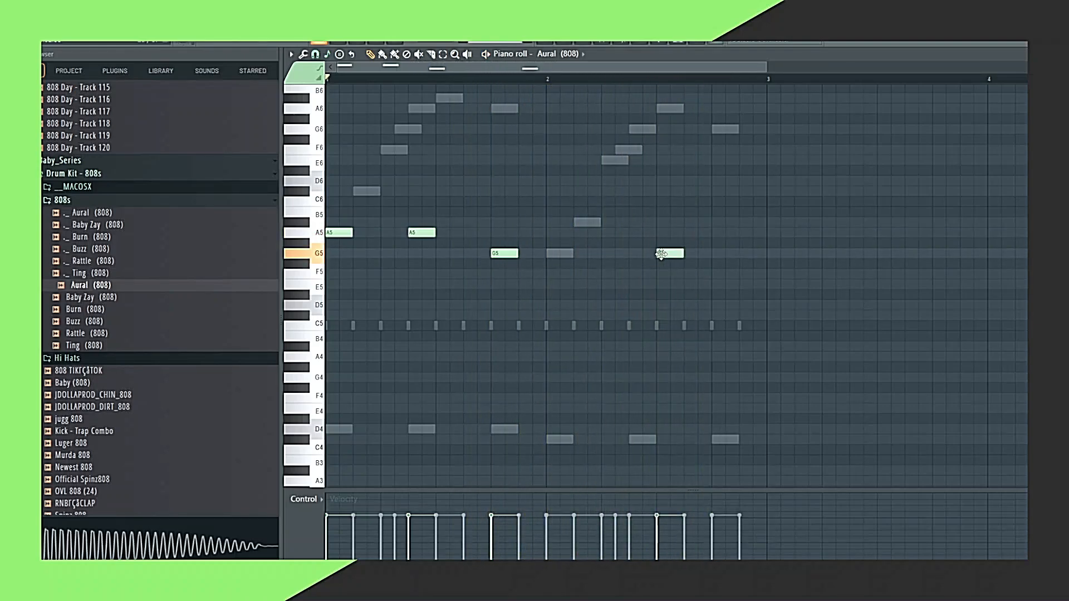
pyautogui.press('space')
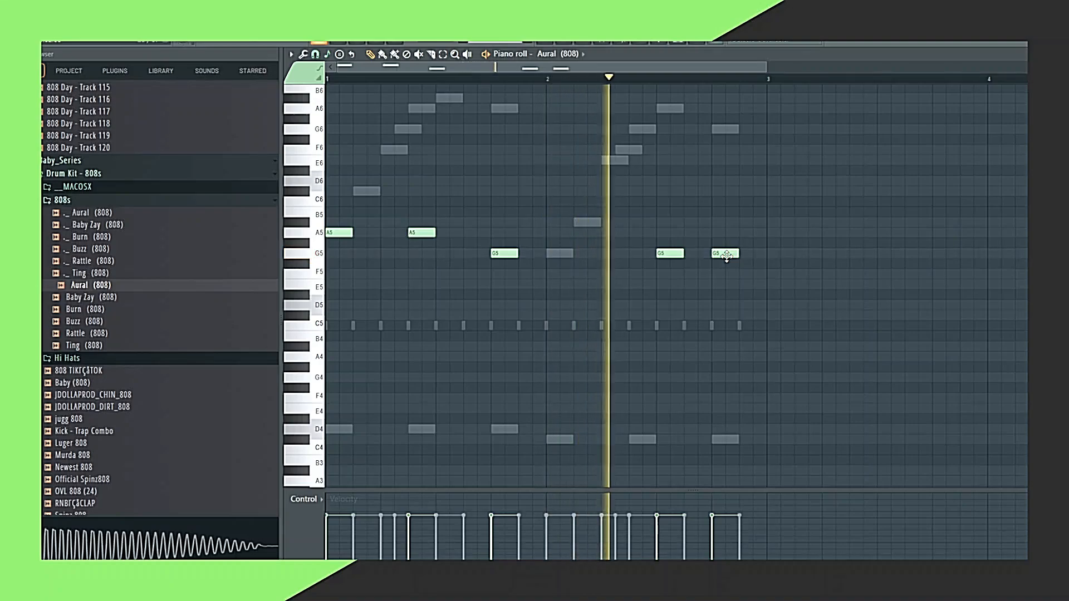
pyautogui.moveTo(727, 255); pyautogui.dragTo(727, 224)
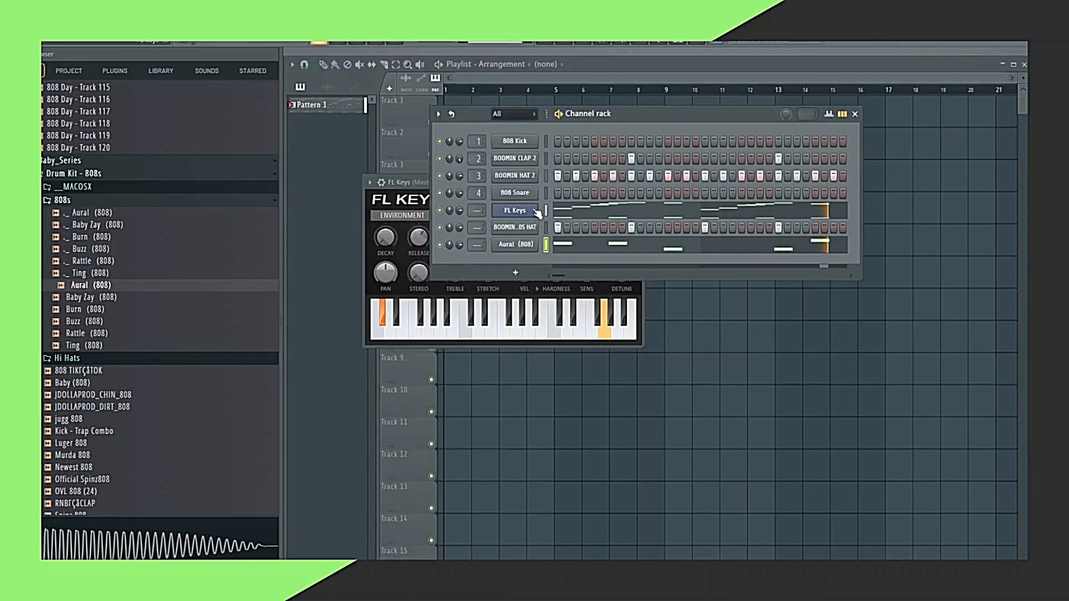
# Add 808 Kick hits on steps 1 and 13, closing the kick's sampler settings.
pyautogui.click(513, 141)
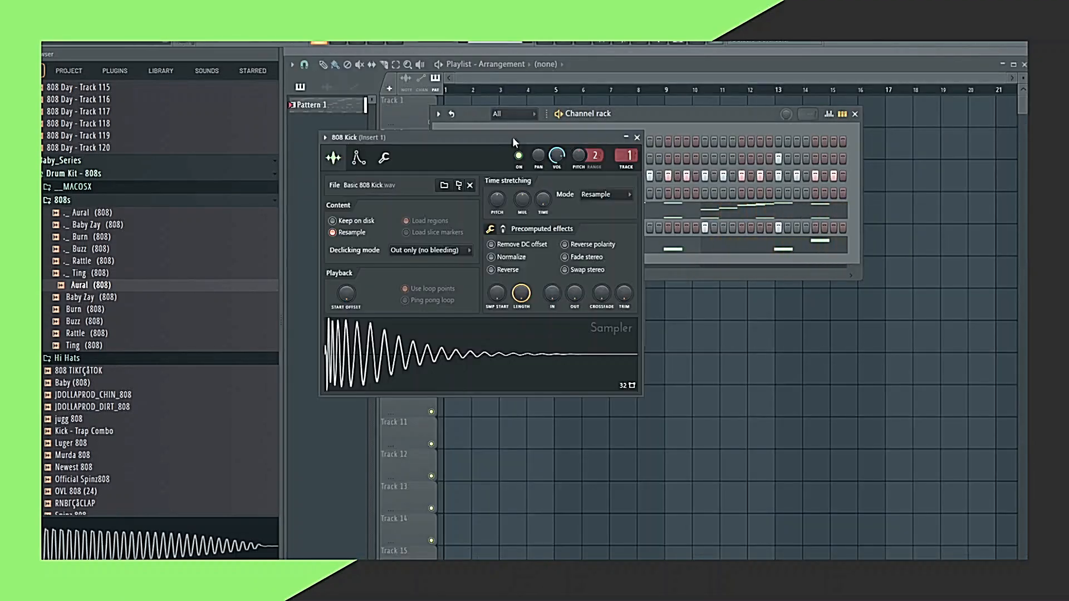
pyautogui.click(637, 137)
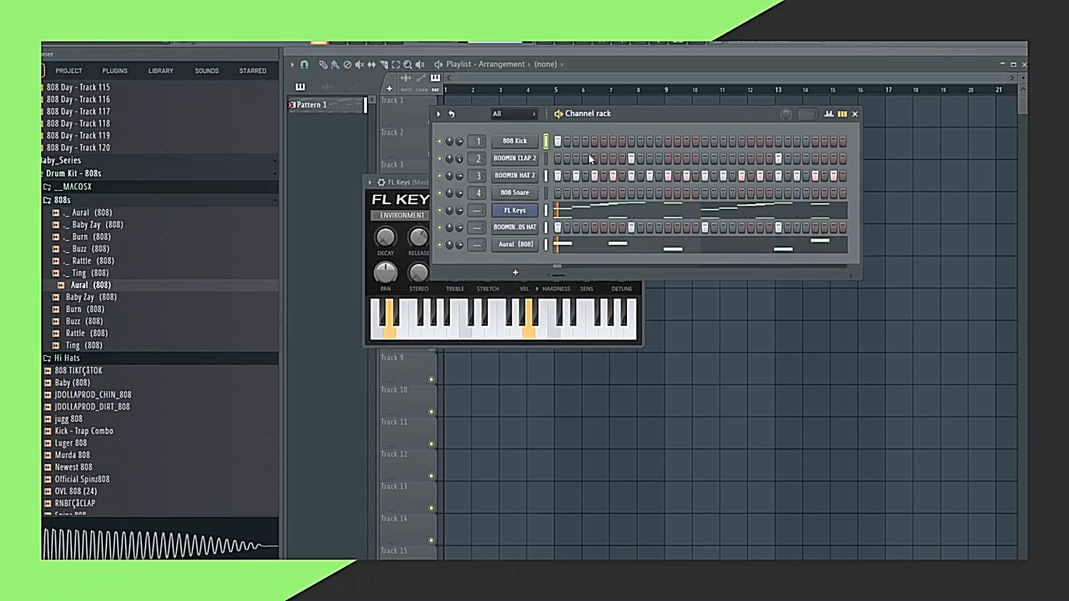
pyautogui.click(667, 141)
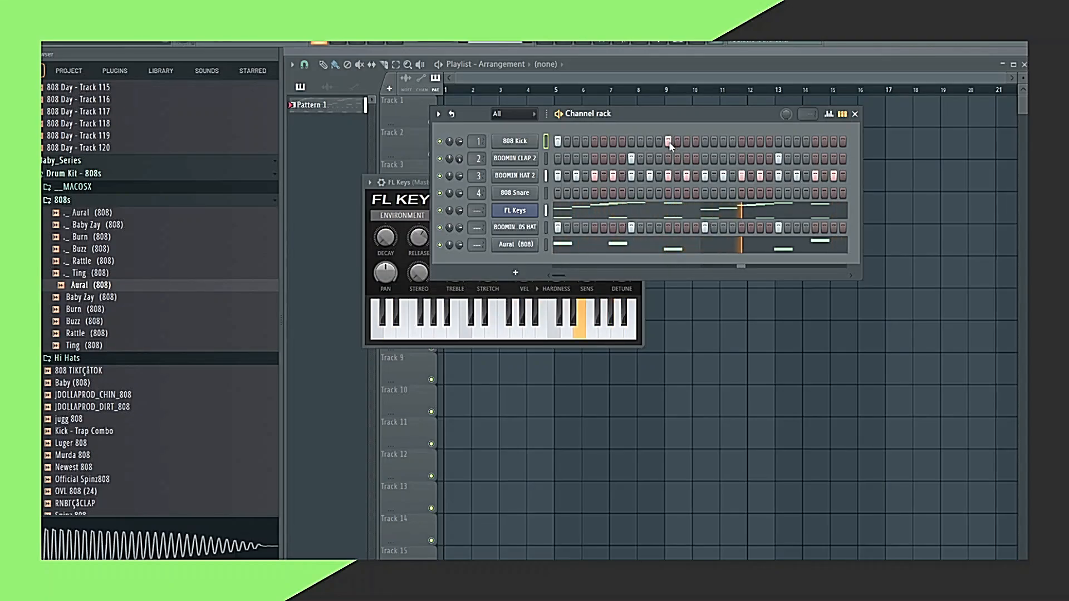
# Preview more drum samples, including Kick - Trap Combo, Murda 808 and BOOMIN RIMSHOT HARD.
pyautogui.click(75, 433)
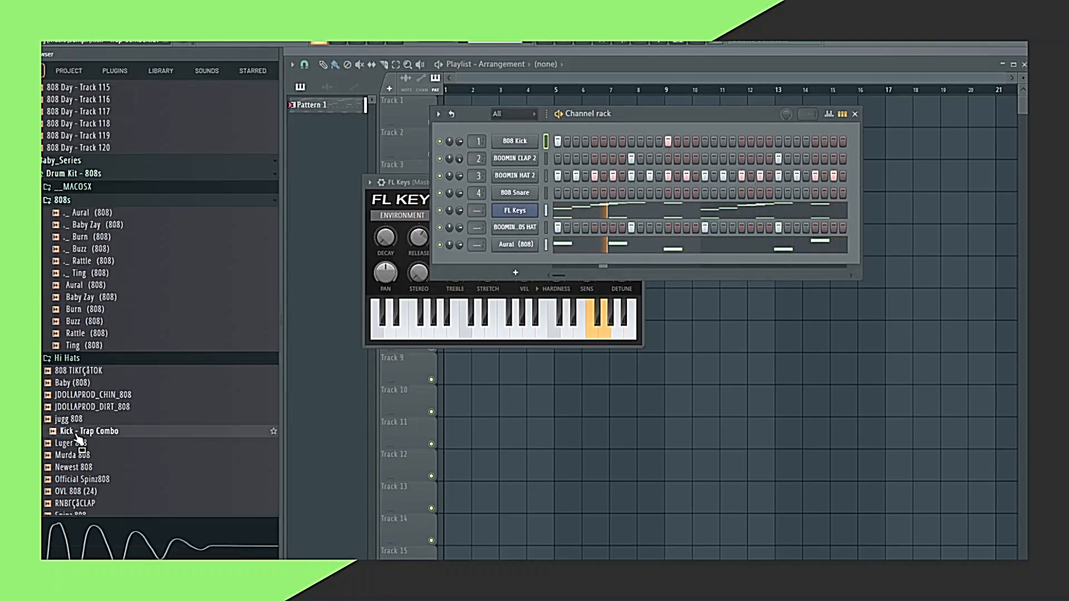
pyautogui.click(79, 454)
pyautogui.scroll(-12, 101, 467)
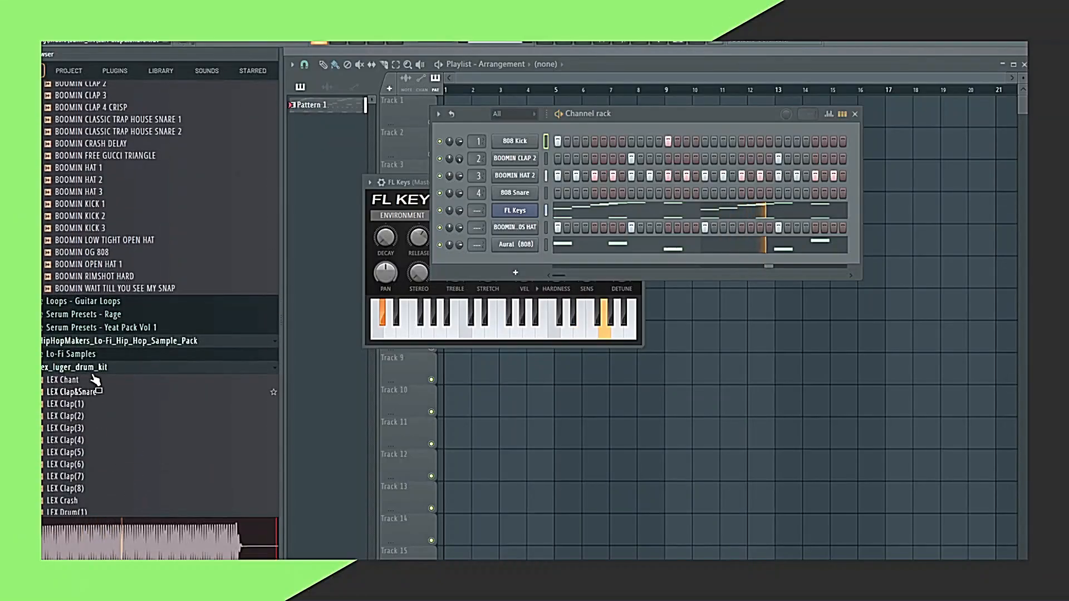
pyautogui.click(106, 277)
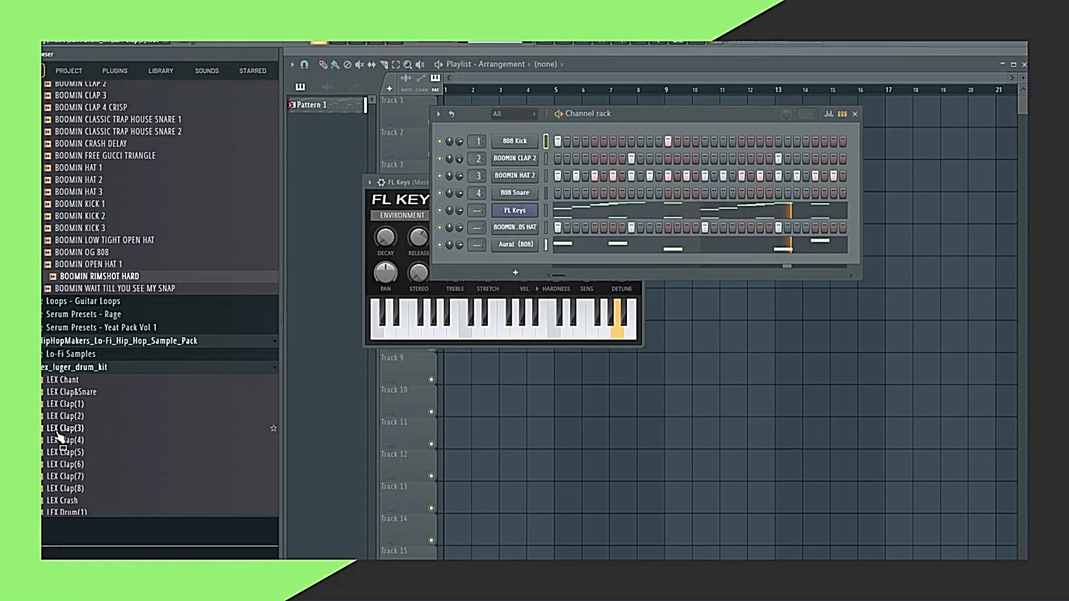
pyautogui.scroll(-20, 106, 456)
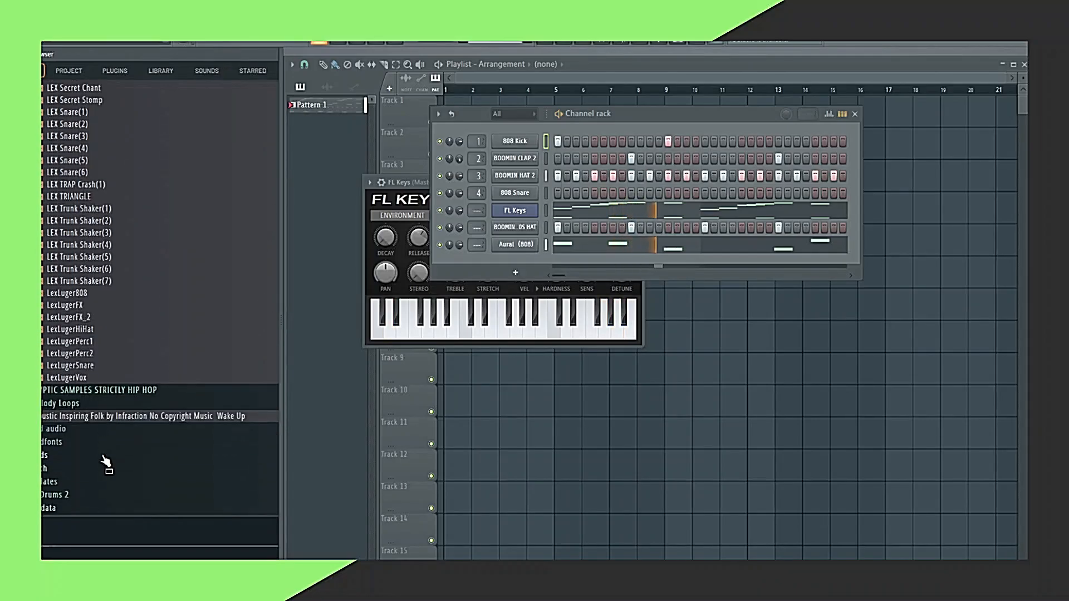
# Open the KRYPTIC SAMPLES STRICTLY HIP HOP folder and preview kick and hi-hat samples from Dark Invasion_Dm_90.
pyautogui.click(114, 390)
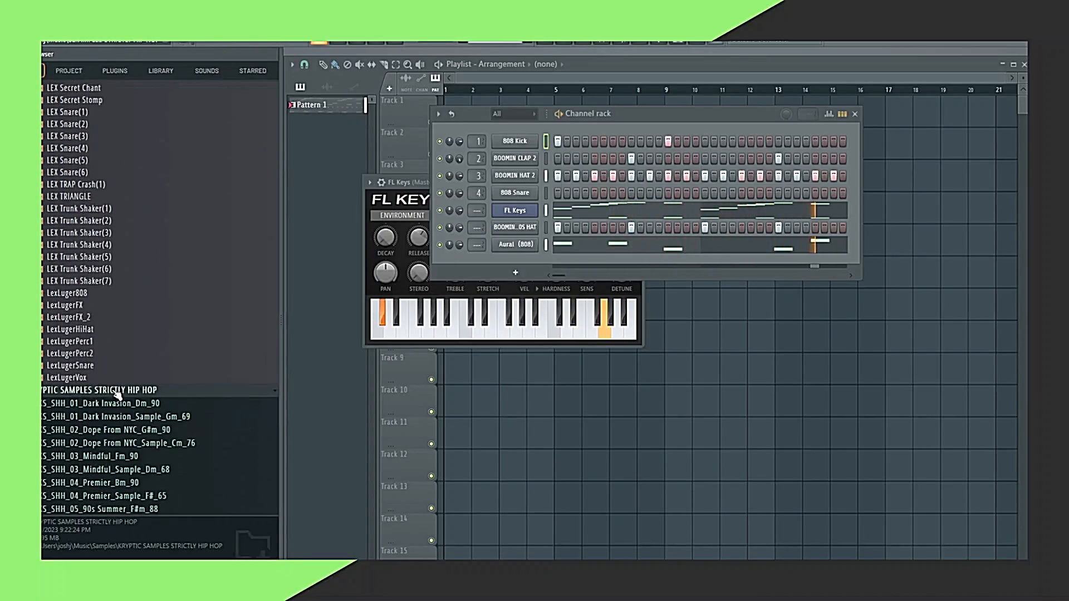
pyautogui.click(109, 405)
pyautogui.click(108, 406)
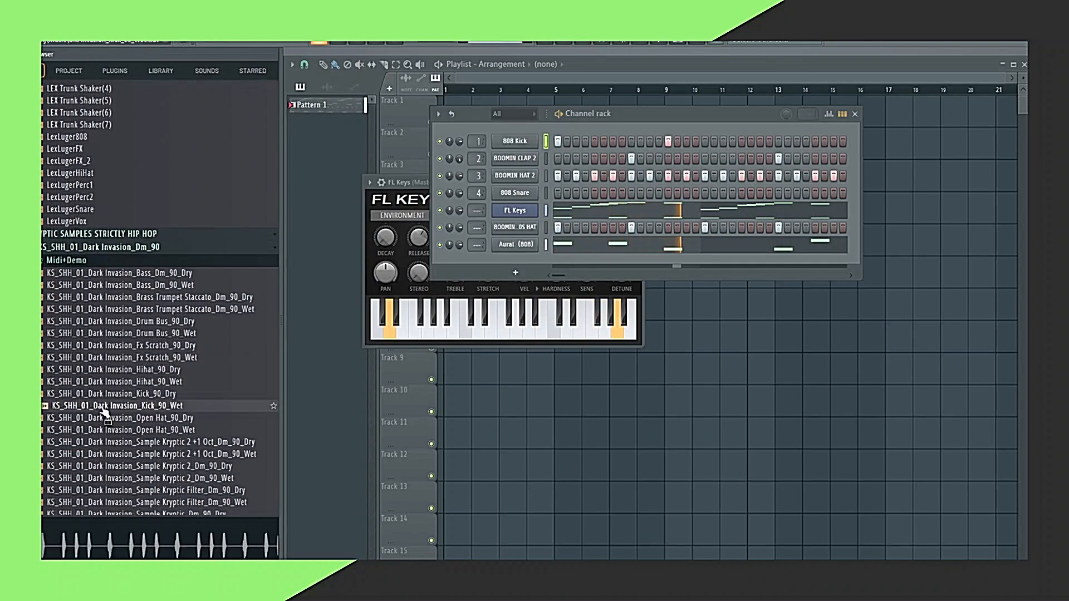
pyautogui.click(116, 384)
# Preview samples in the Lex Luger drum kit, including LEX HEAVY Kick LV1, LEX Drum(2), LEX Drum(1) and LEX Crash.
pyautogui.scroll(12, 134, 351)
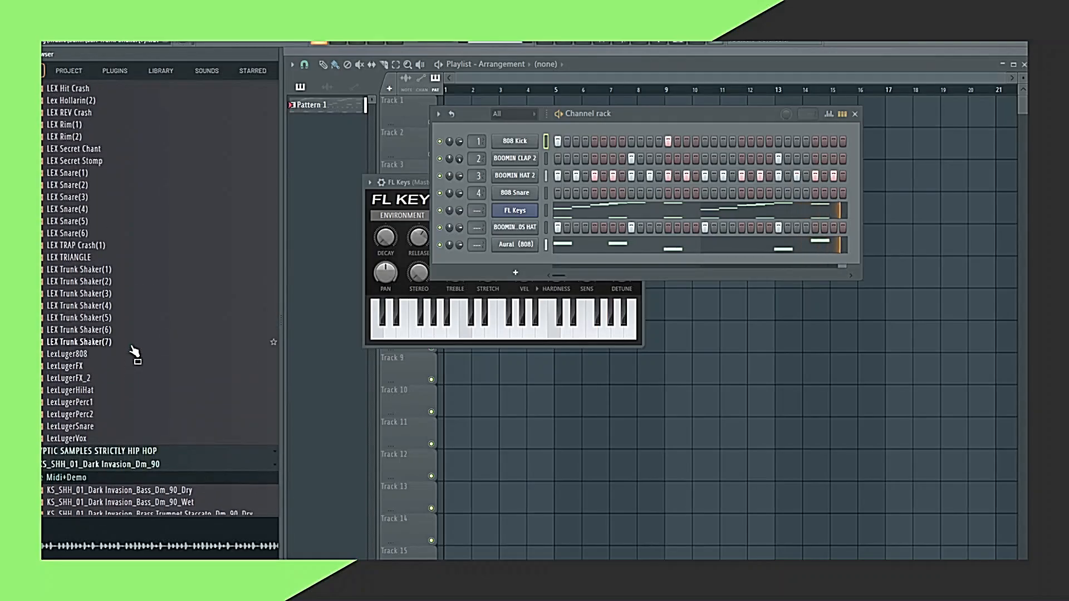
pyautogui.click(84, 390)
pyautogui.click(78, 354)
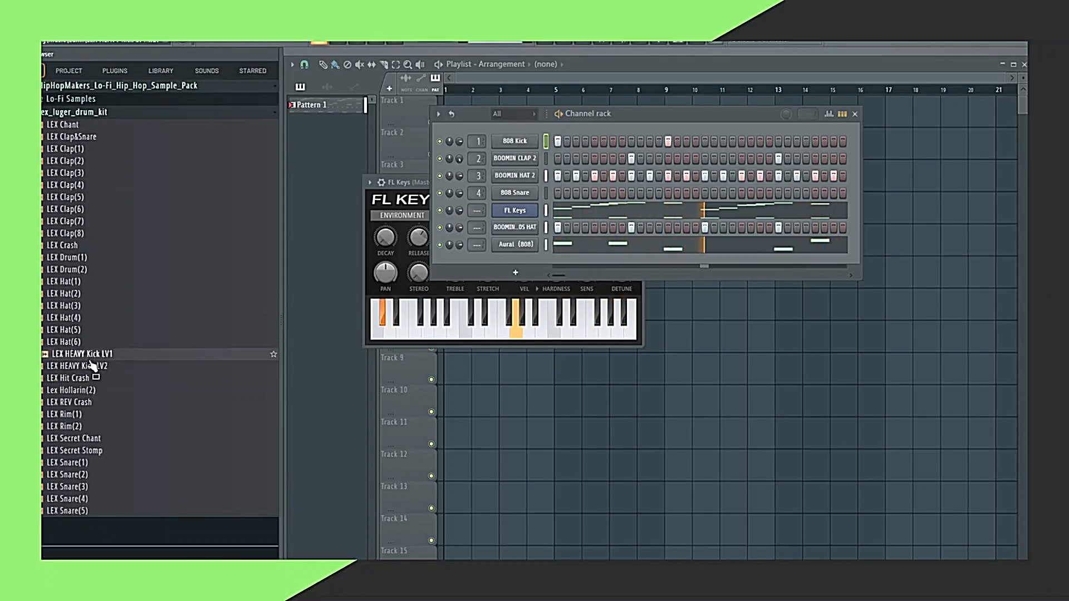
pyautogui.click(78, 270)
pyautogui.click(77, 258)
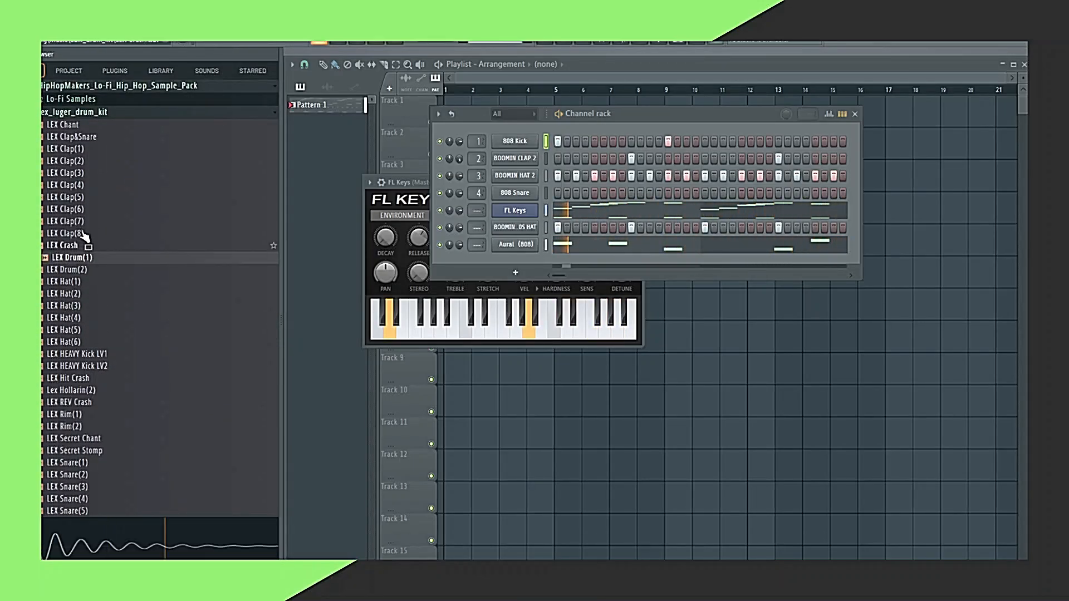
pyautogui.click(71, 246)
# Load the LEX Chant sample from the Lex Luger drum kit into a new channel.
pyautogui.scroll(6, 72, 251)
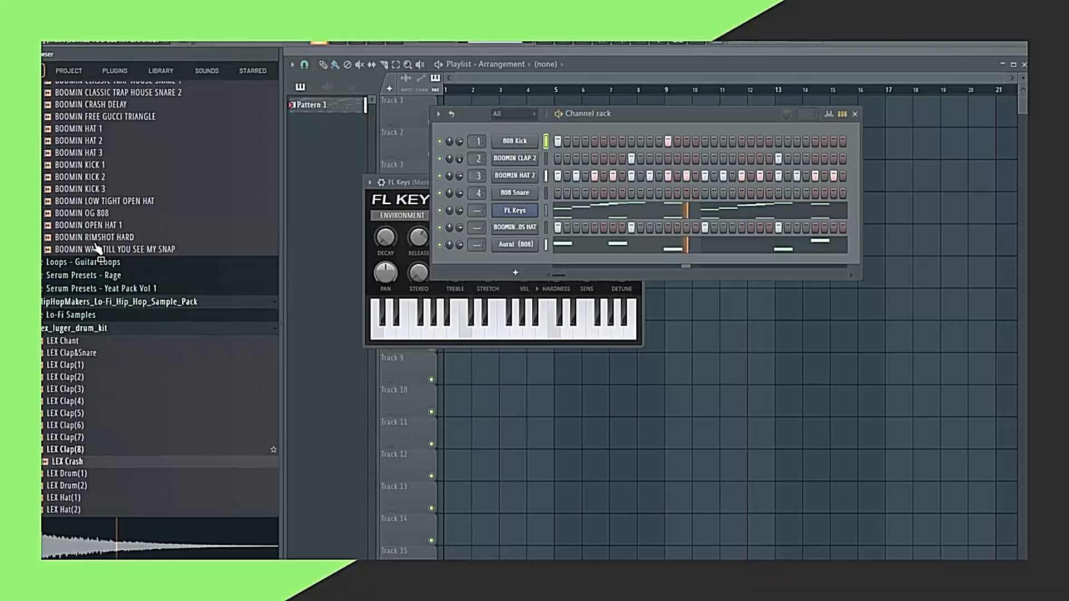
pyautogui.click(65, 343)
pyautogui.rightClick(65, 346)
pyautogui.click(83, 353)
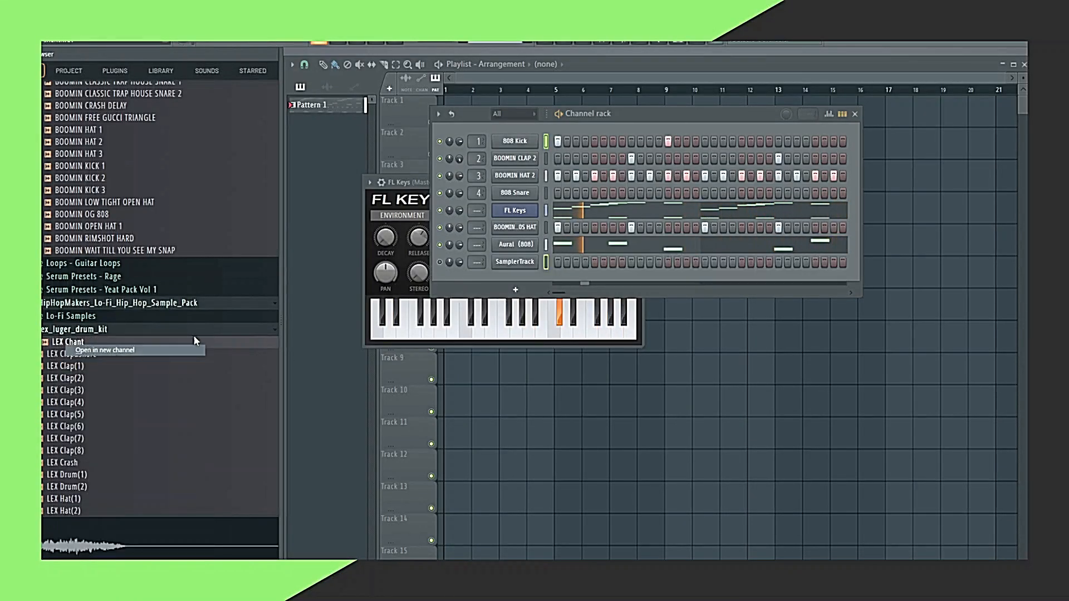
# Place LEX Chant hits on steps 1 and 17, and clear the BOOMIN..OS HAT hit on step 13.
pyautogui.click(607, 108)
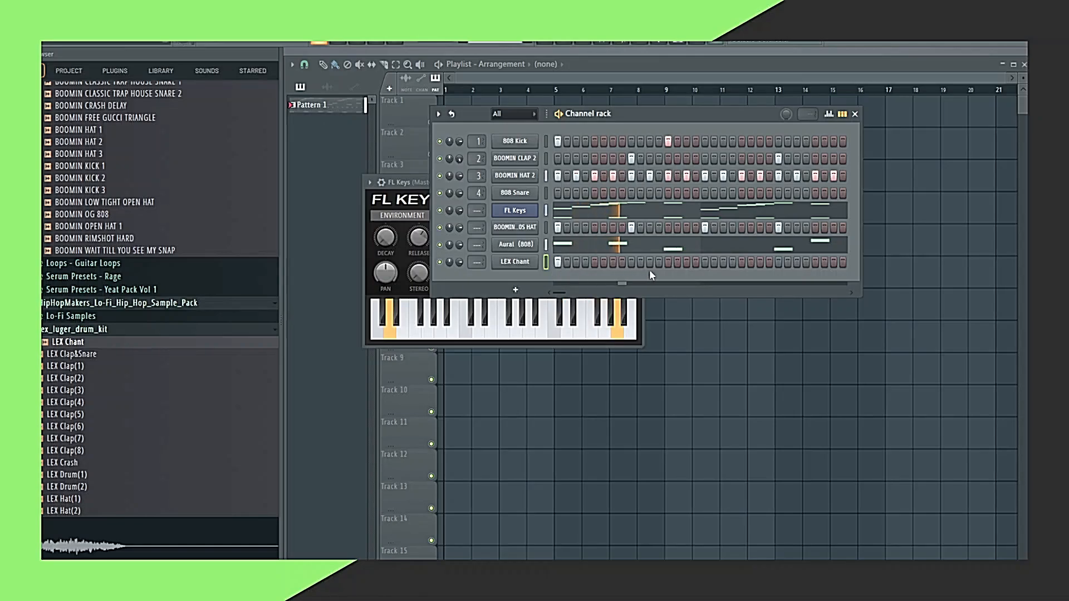
pyautogui.click(705, 262)
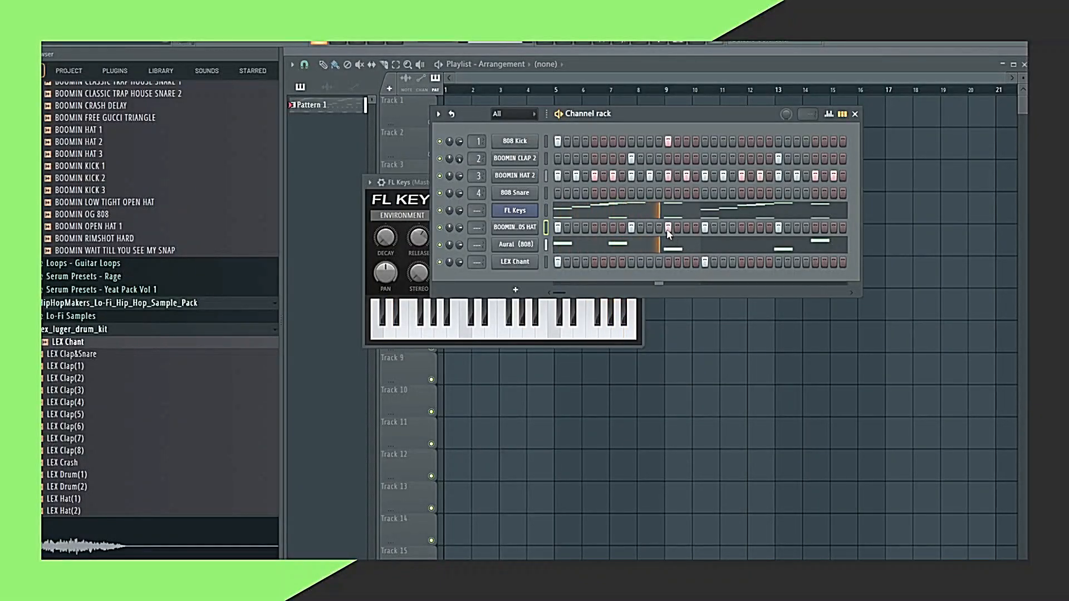
pyautogui.click(667, 228)
# Add a Sytrus synth channel, load its Bellarina bell preset and close the plugin window.
pyautogui.click(52, 35)
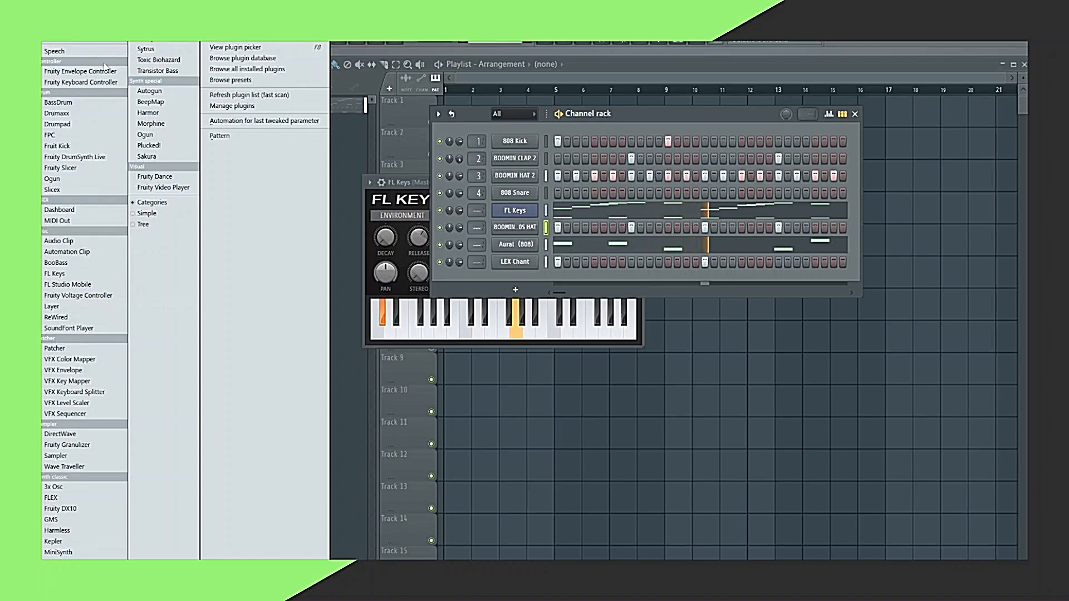
pyautogui.click(146, 49)
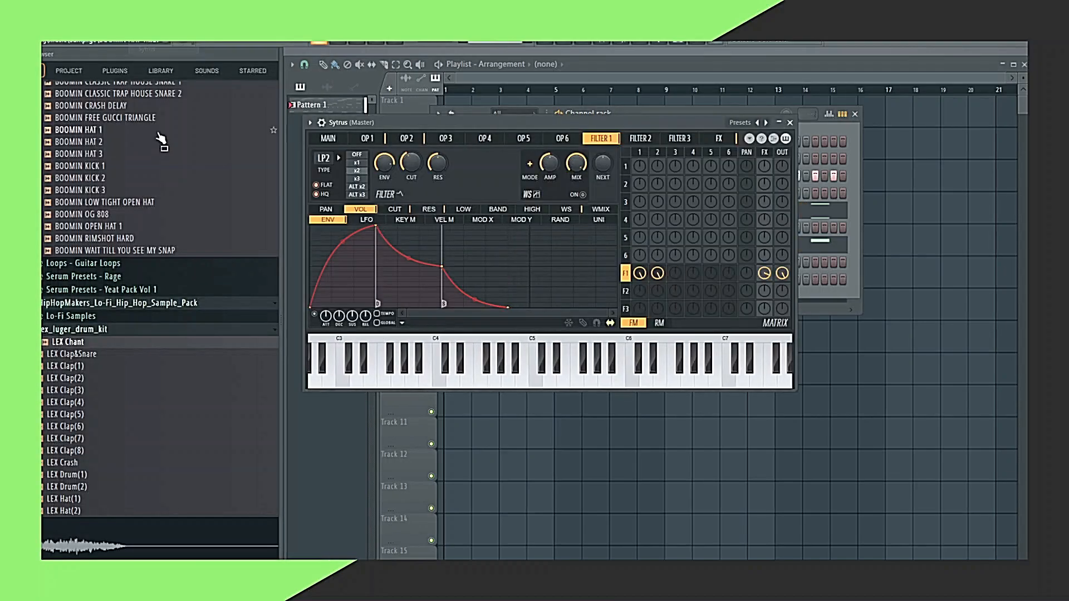
pyautogui.click(310, 122)
pyautogui.moveTo(335, 155)
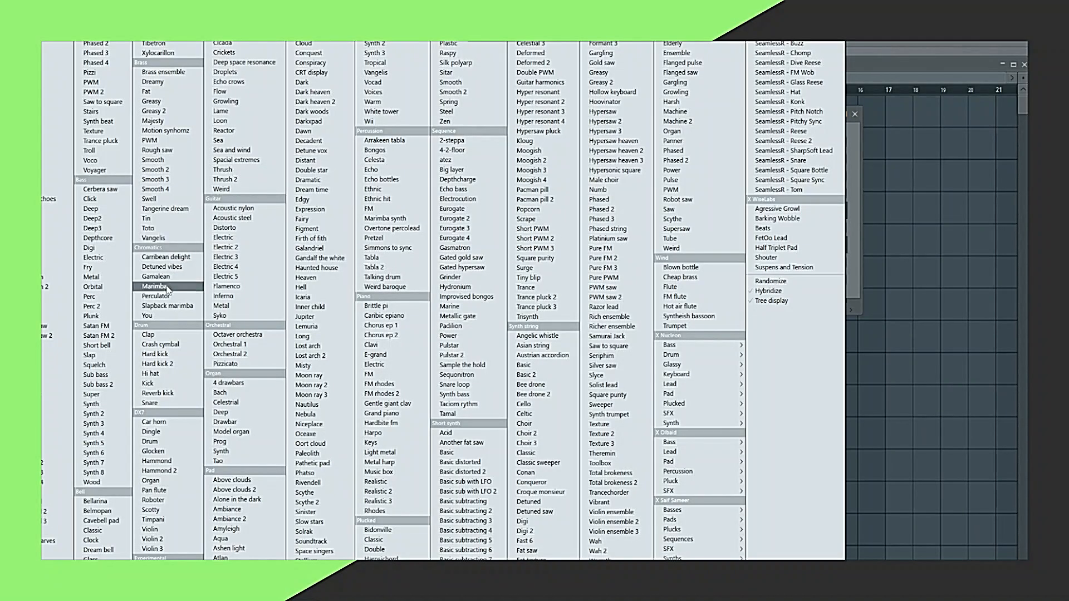
pyautogui.click(109, 503)
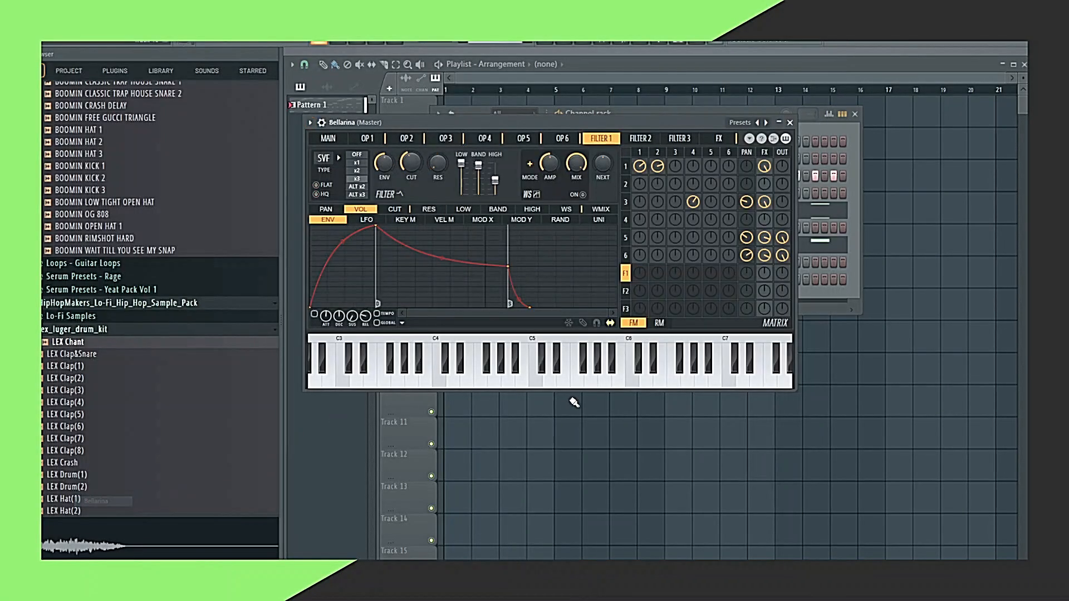
pyautogui.click(790, 122)
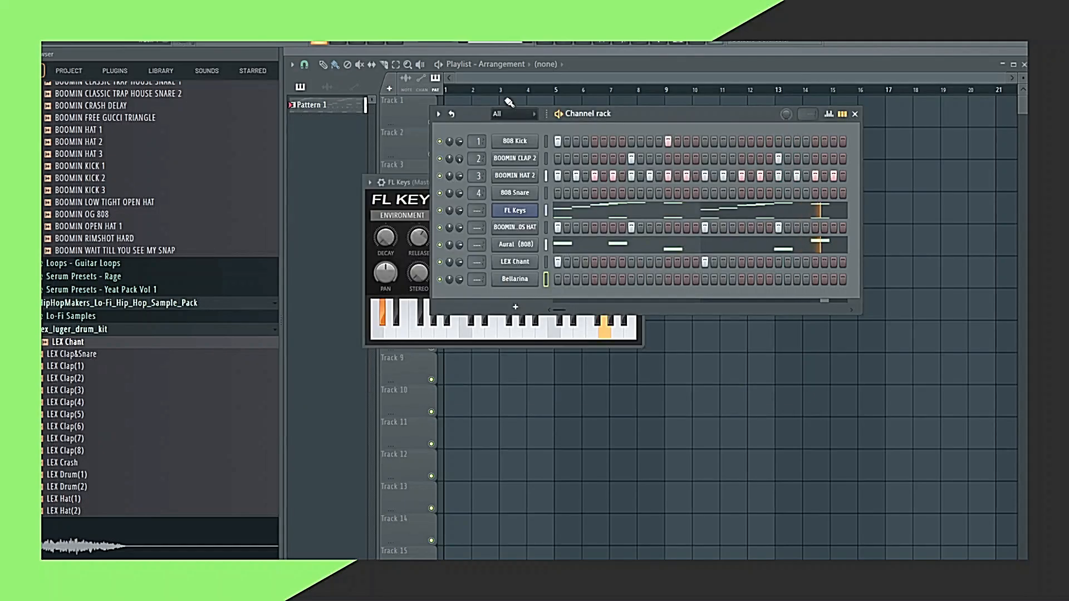
# Open the Bellarina piano roll and place bar 1 notes: A5 at the start, F6 below the A#6 melody note, and A6.
pyautogui.click(628, 66)
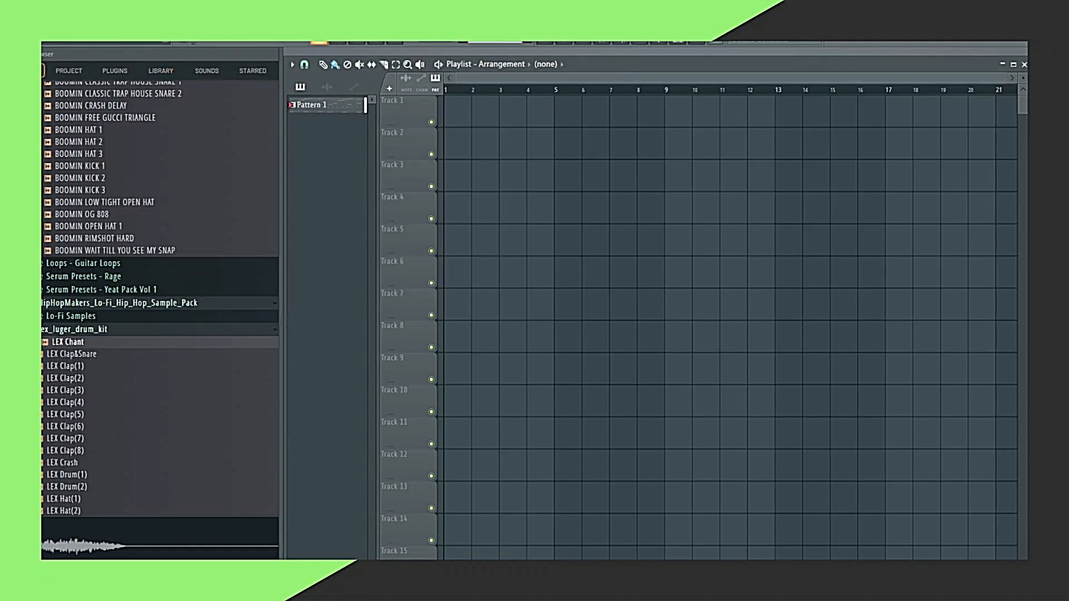
pyautogui.click(92, 27)
pyautogui.click(105, 47)
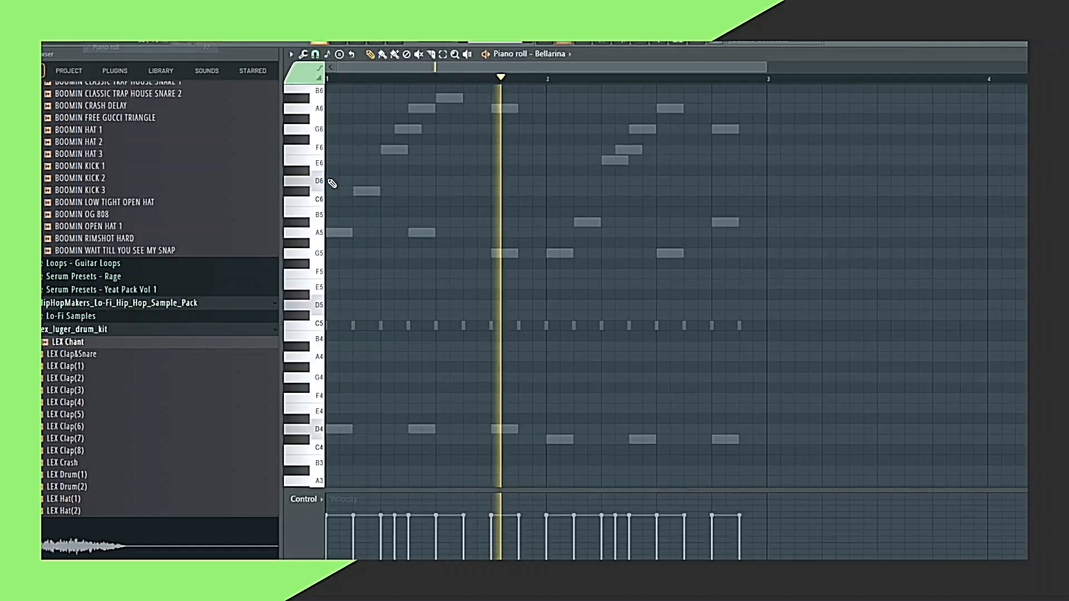
pyautogui.click(330, 234)
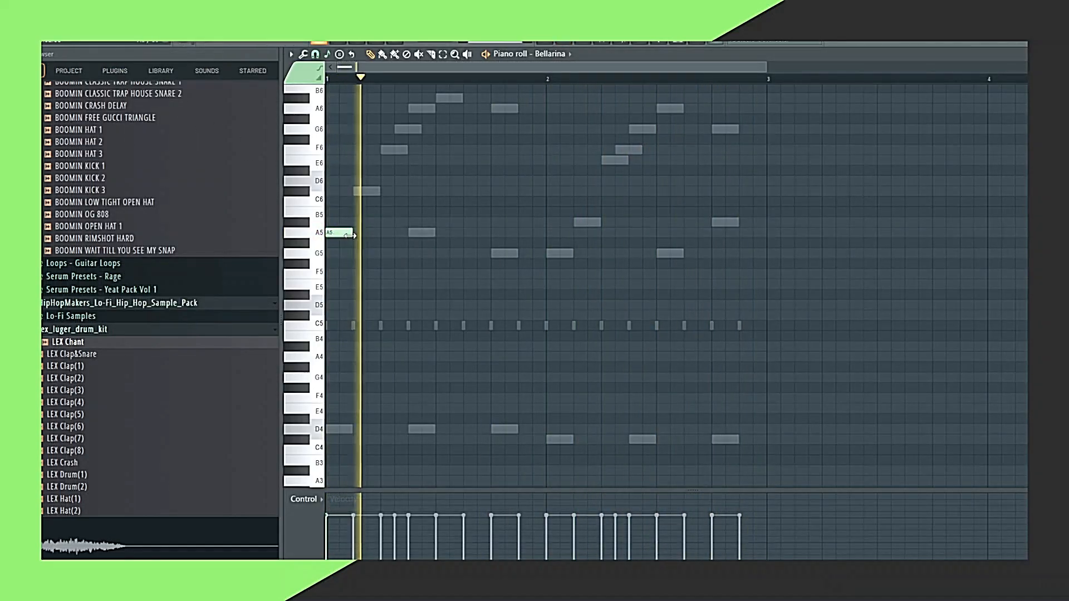
pyautogui.click(448, 149)
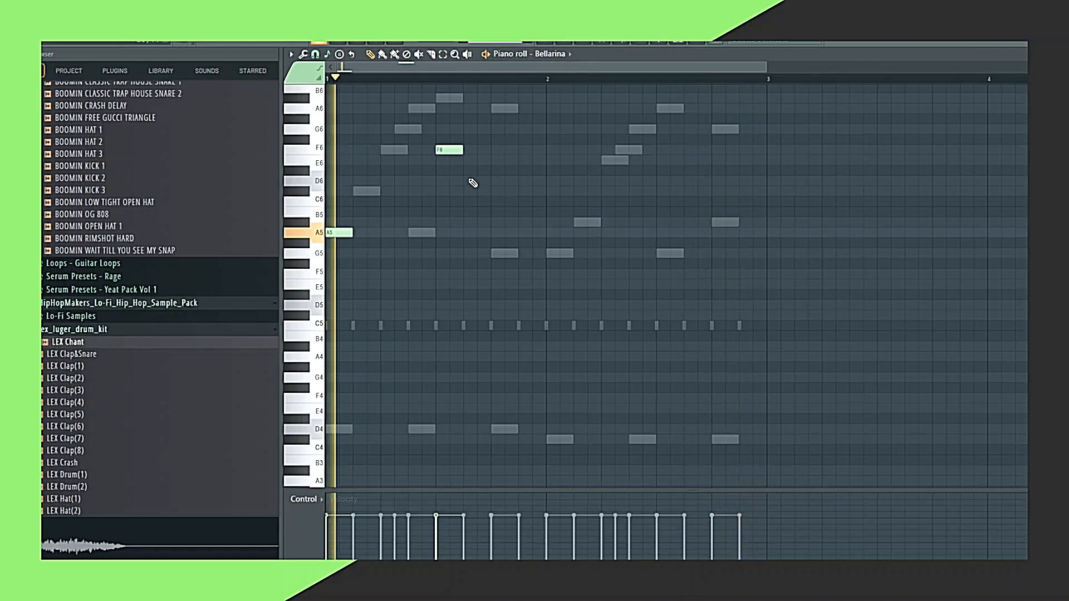
pyautogui.click(495, 109)
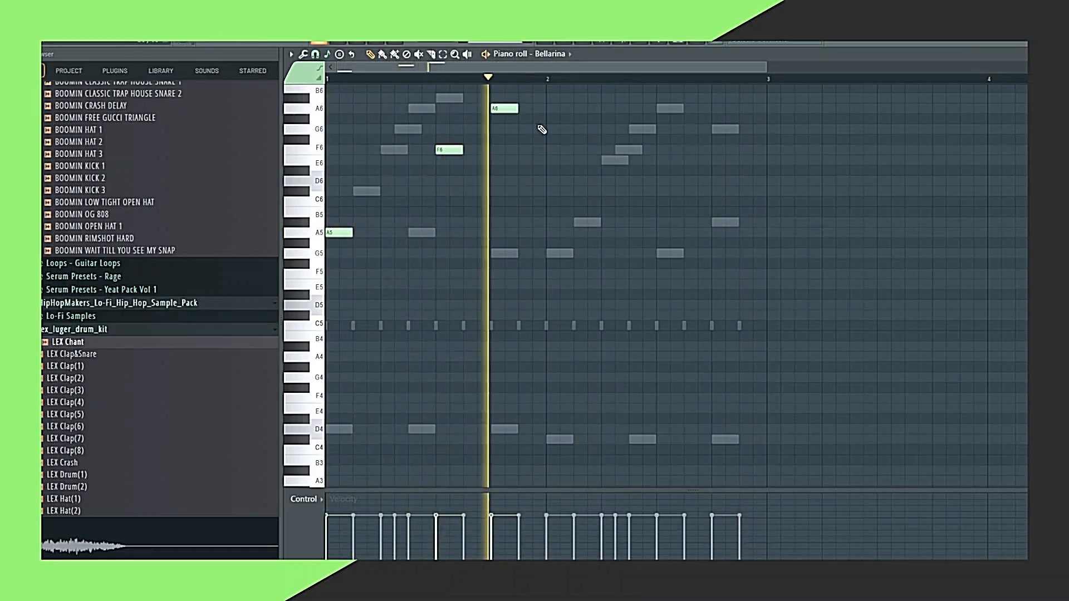
# Add bar 2 Bellarina notes: A#6 at the bar's start and A6 on the melody's A6, and play the pattern.
pyautogui.press('space')
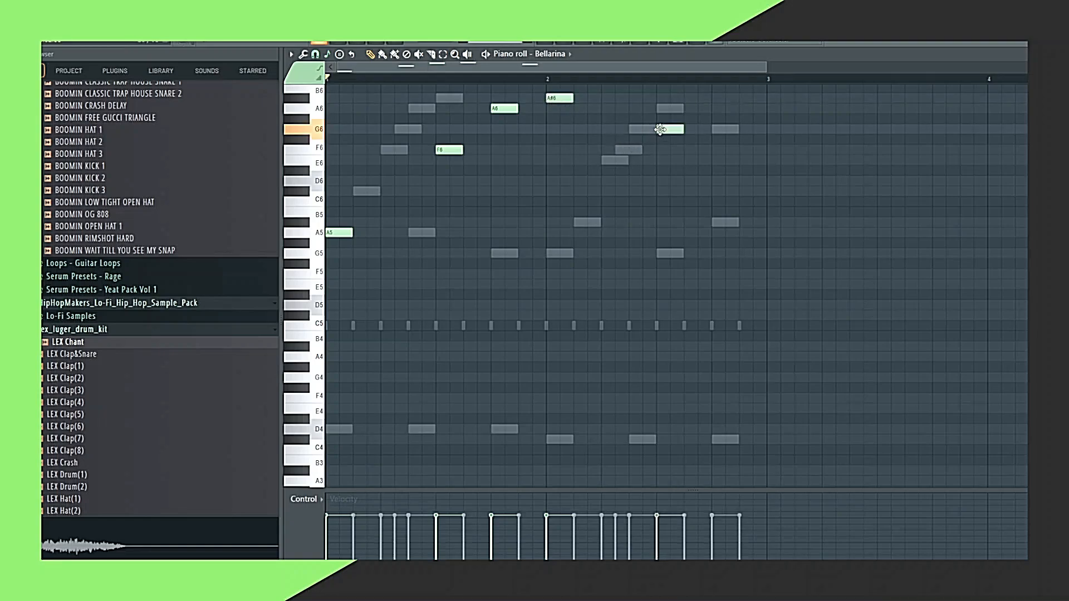
pyautogui.moveTo(660, 129); pyautogui.dragTo(664, 106)
pyautogui.press('space')
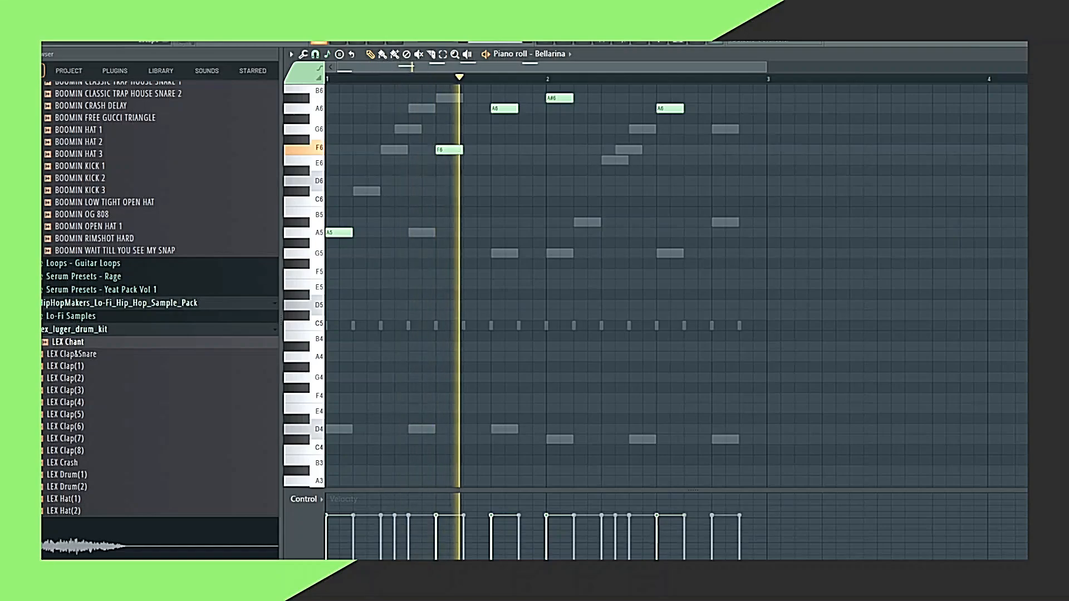
# Close the piano roll and examine the track levels in the mixer while the pattern plays.
pyautogui.press('Escape')
pyautogui.click(93, 16)
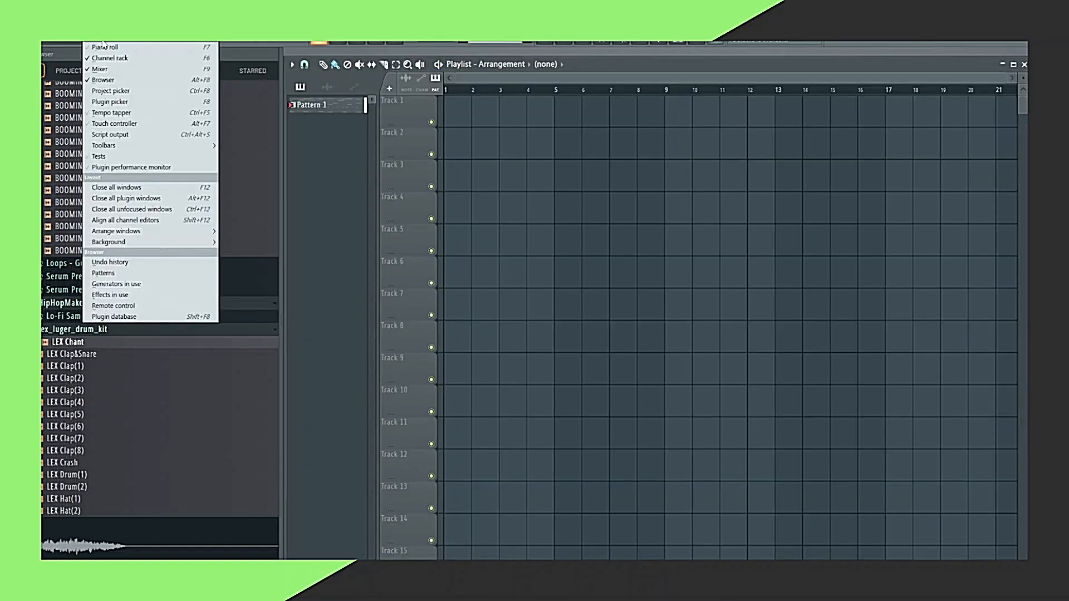
pyautogui.click(101, 69)
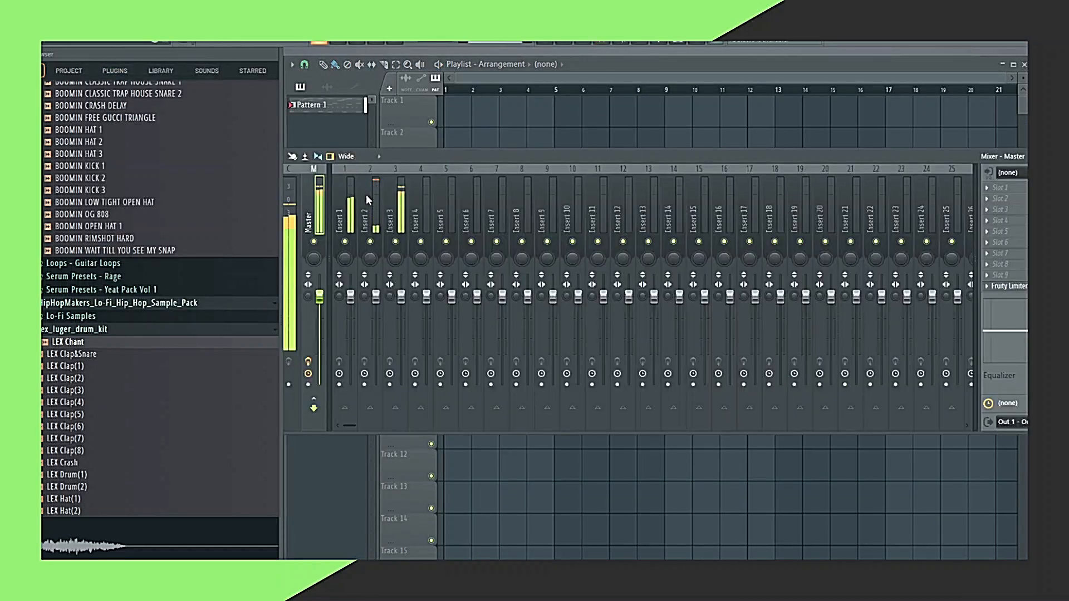
pyautogui.press('F9')
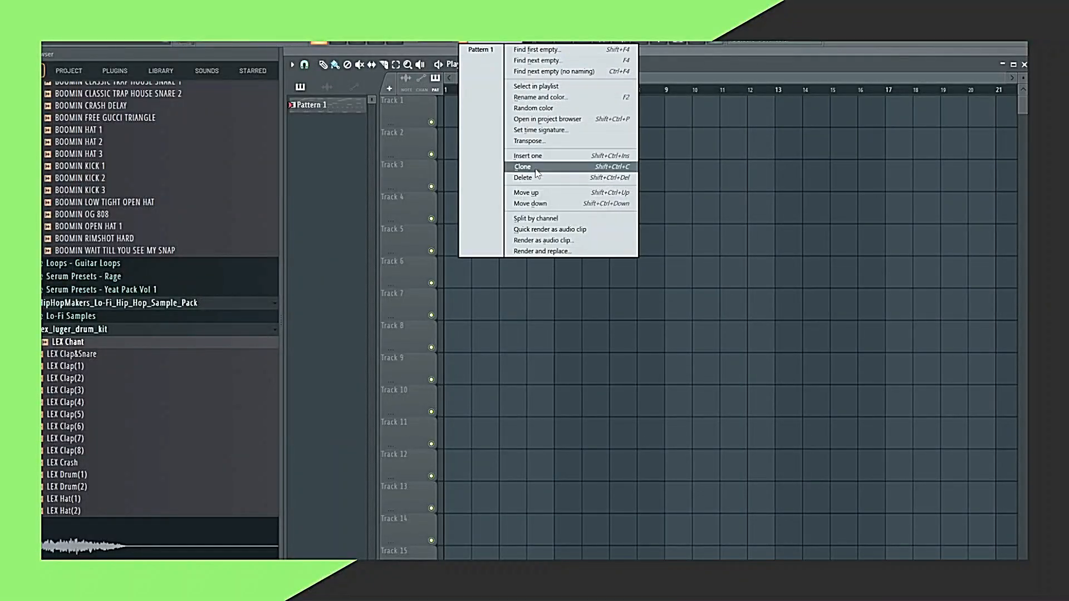
# Clone Pattern 1 and open the FL Keys piano roll in the cloned pattern.
pyautogui.click(523, 167)
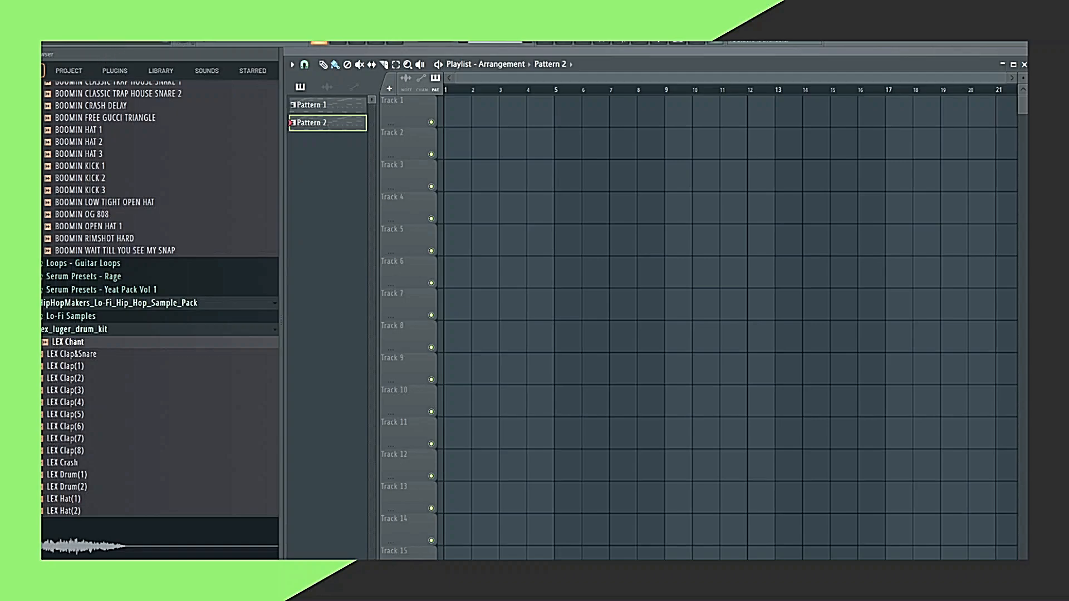
pyautogui.click(93, 16)
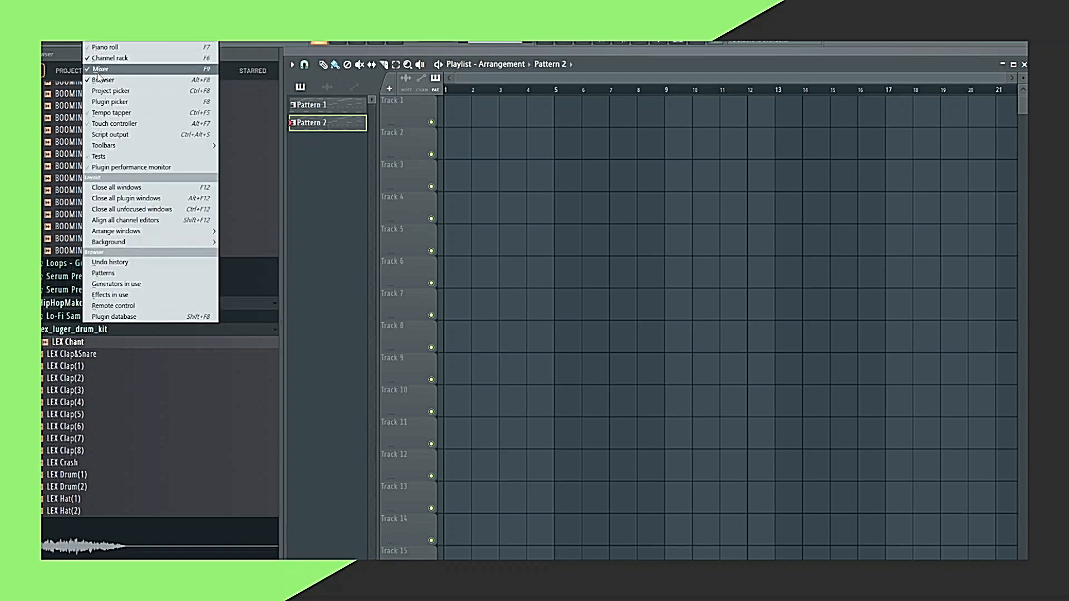
pyautogui.click(106, 58)
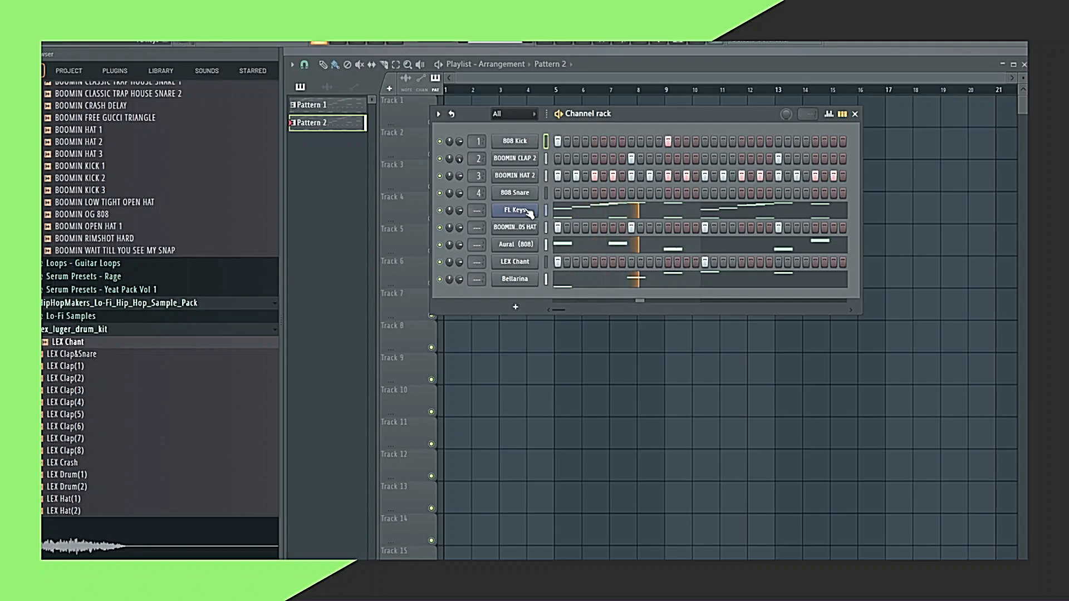
pyautogui.click(604, 211)
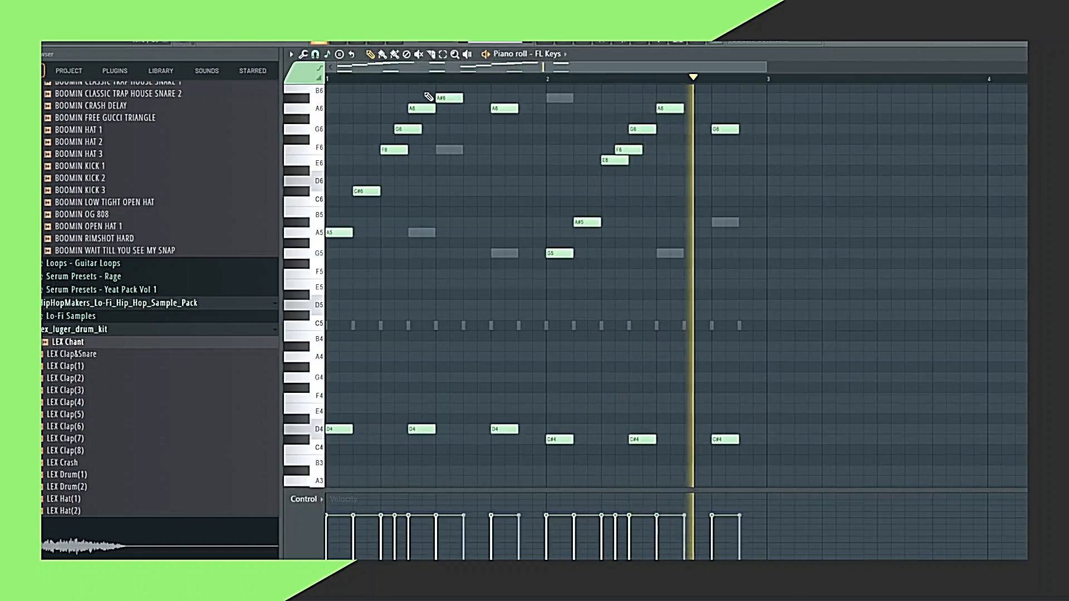
# Delete the upper FL Keys melody notes in Pattern 2, keeping only the low D4 and C#4 notes, and return to the channel rack.
pyautogui.scroll(3, 775, 144)
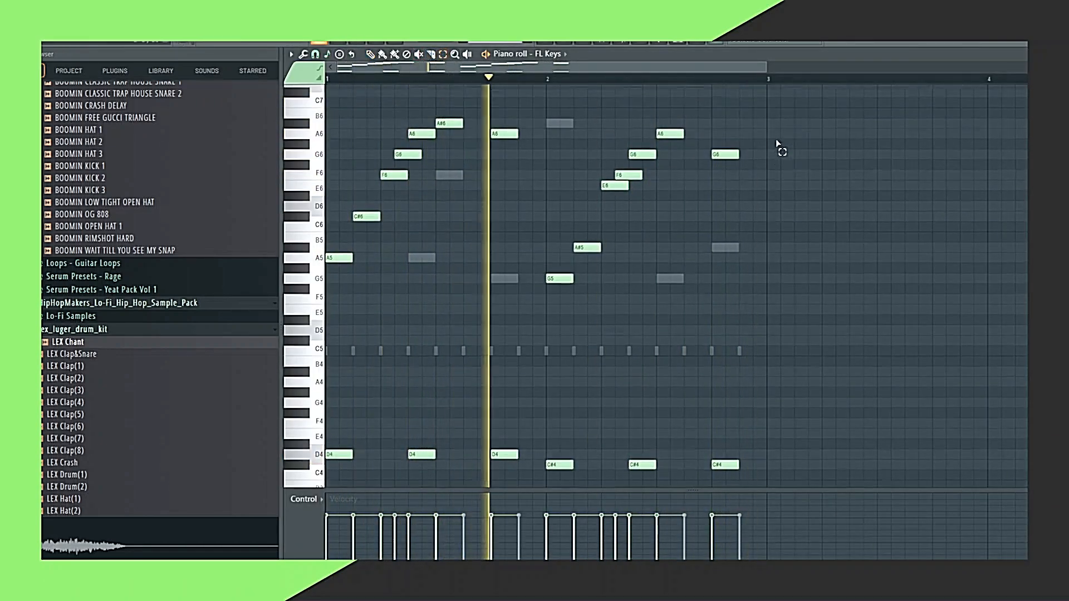
pyautogui.moveTo(786, 132); pyautogui.dragTo(335, 357)
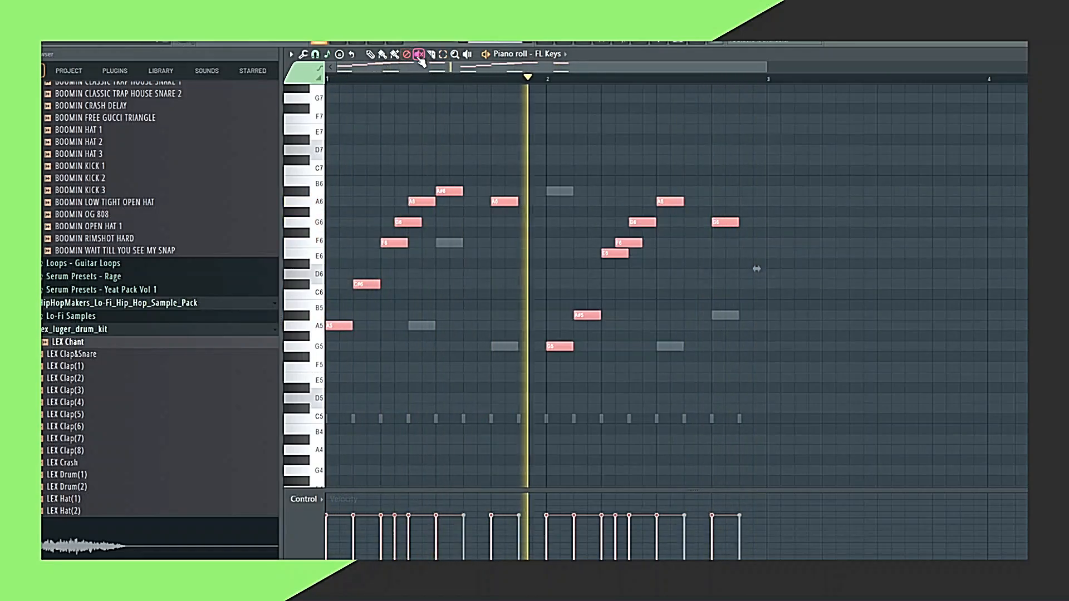
pyautogui.press('Delete')
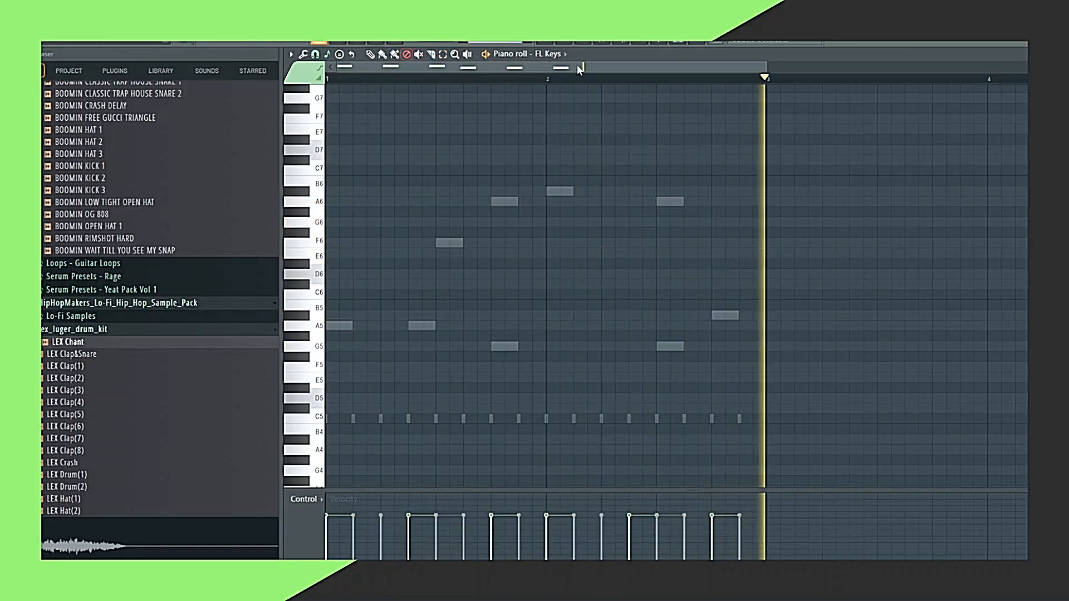
pyautogui.press('F7')
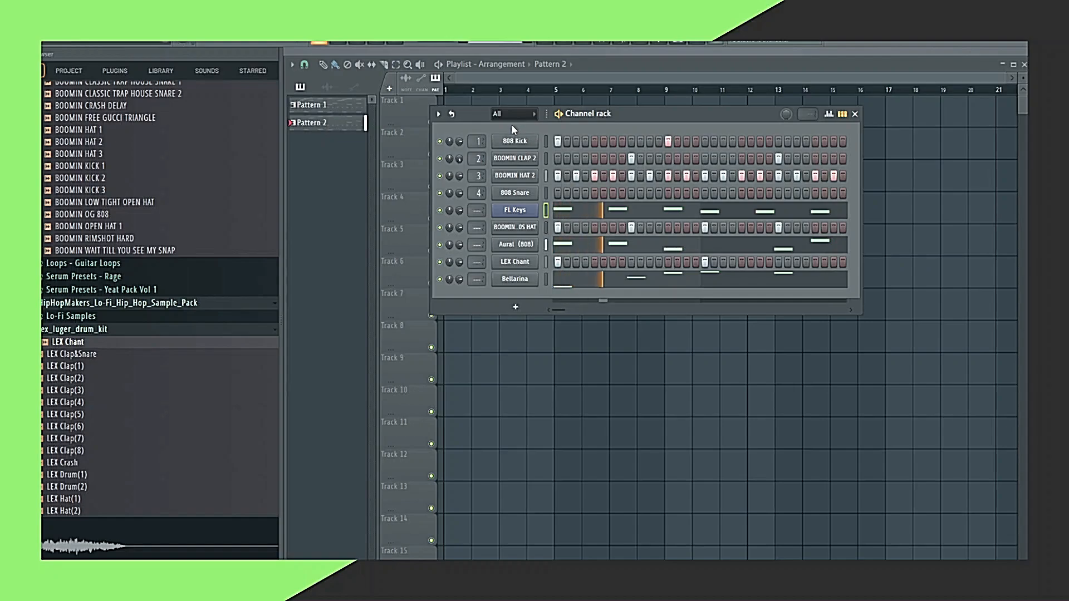
# Clone Pattern 2 and cut all BOOMIN HAT 2 steps from the new Pattern 3.
pyautogui.click(494, 42)
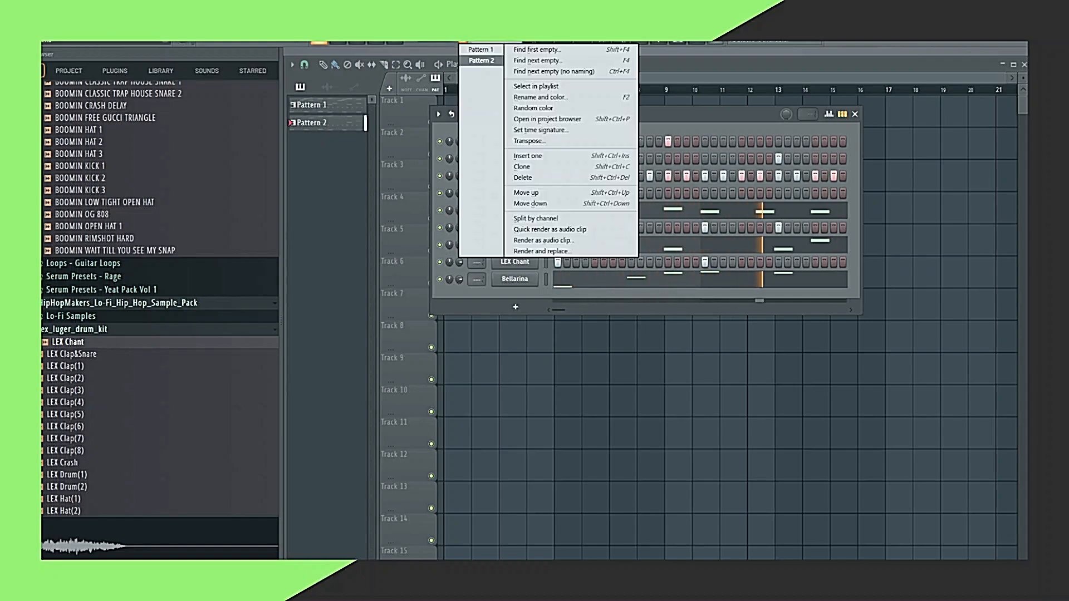
pyautogui.click(537, 169)
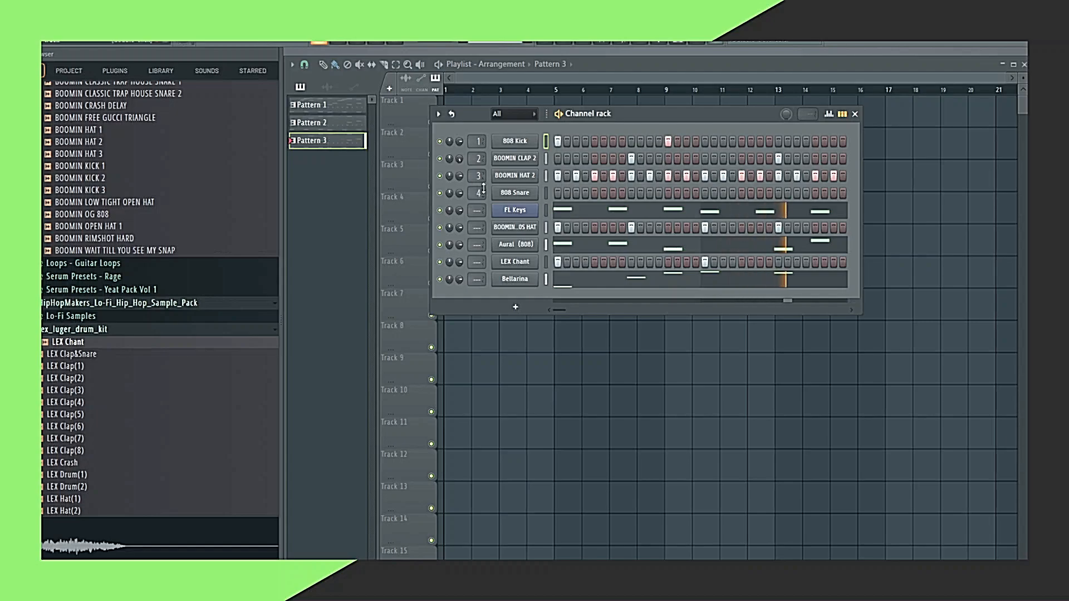
pyautogui.rightClick(532, 175)
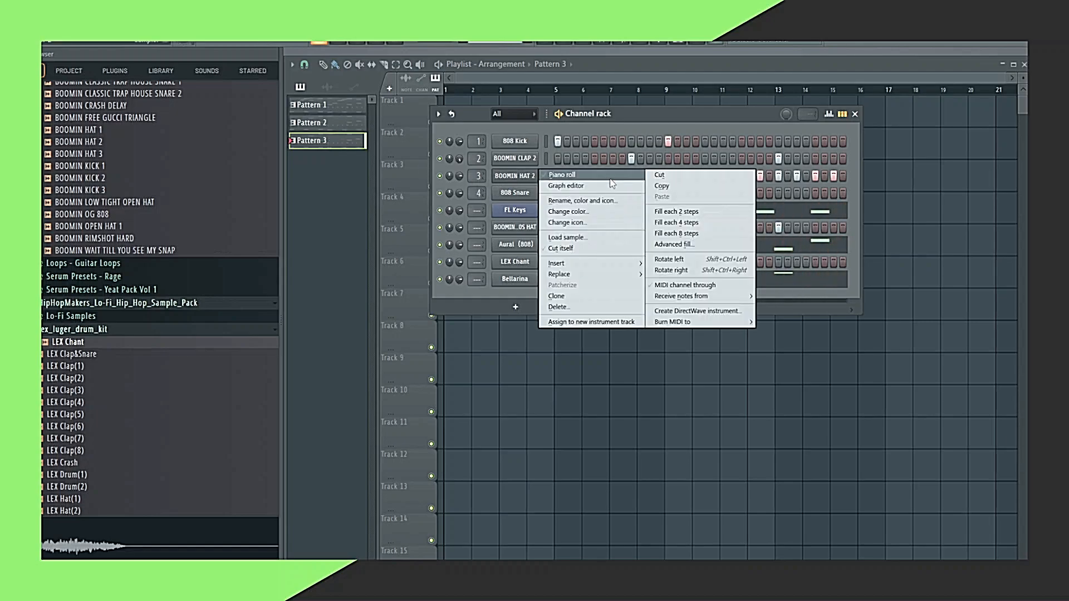
pyautogui.click(666, 179)
pyautogui.moveTo(657, 206); pyautogui.dragTo(646, 303)
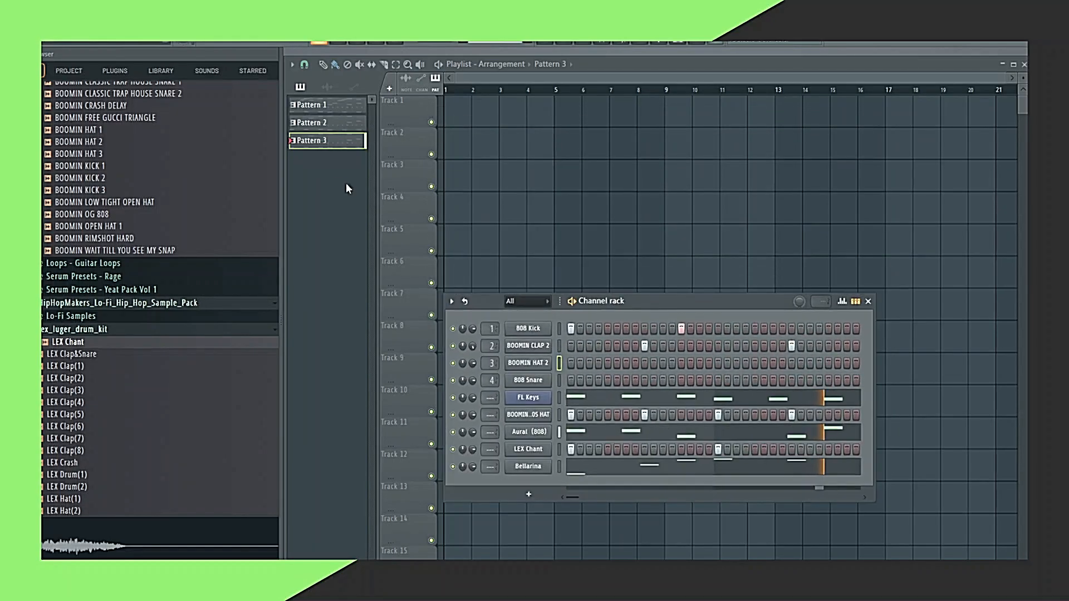
# Place Pattern 3 twice on Track 2 from bar 1 and Pattern 2 twice on Track 3 from bar 5.
pyautogui.press('F6')
pyautogui.moveTo(325, 146); pyautogui.dragTo(447, 146)
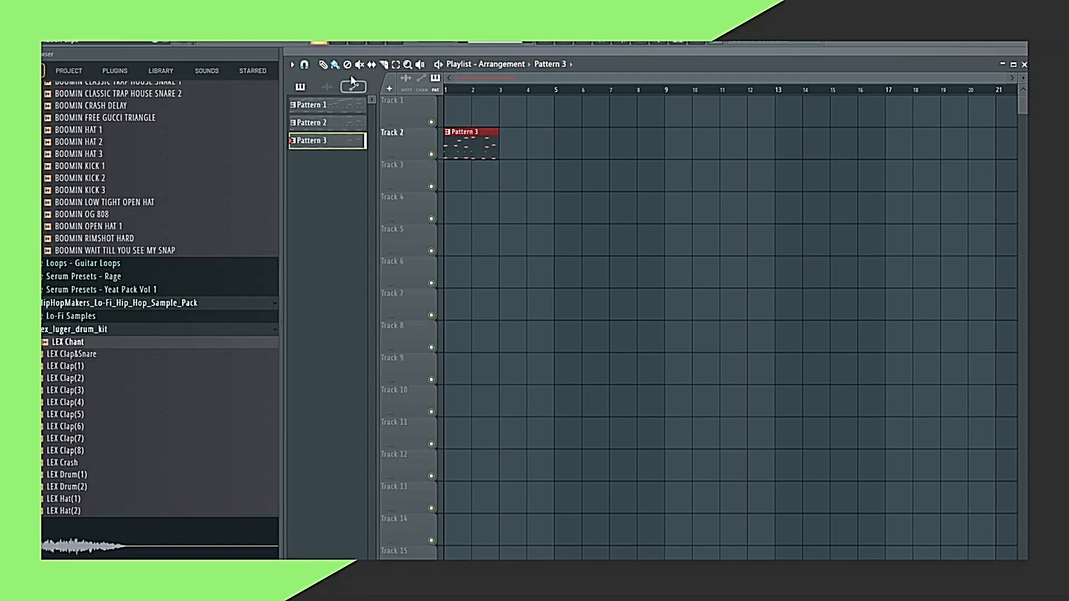
pyautogui.click(303, 65)
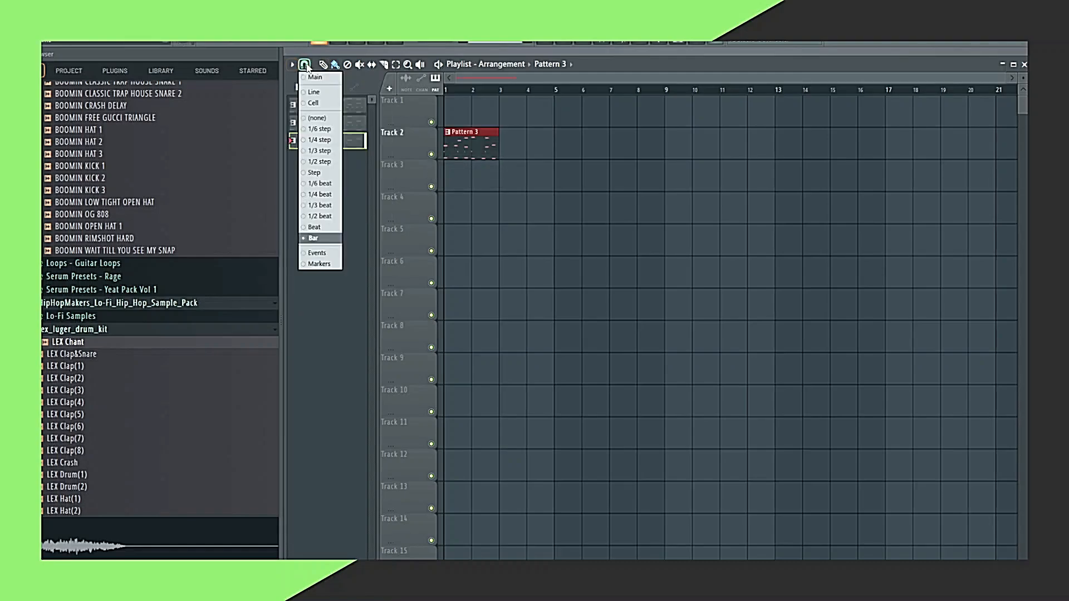
pyautogui.click(610, 67)
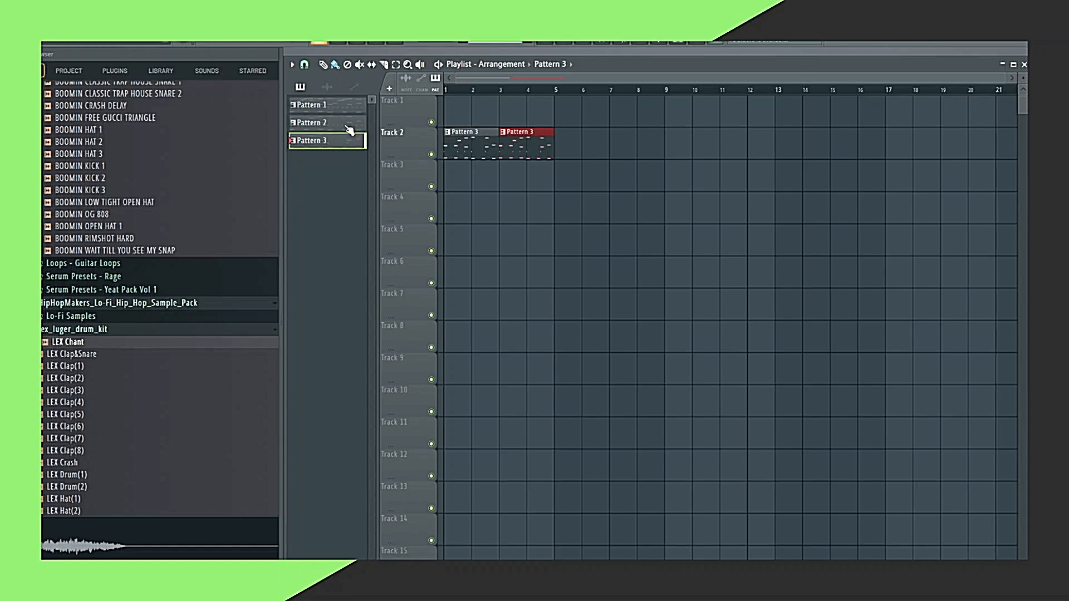
pyautogui.moveTo(349, 129); pyautogui.dragTo(562, 170)
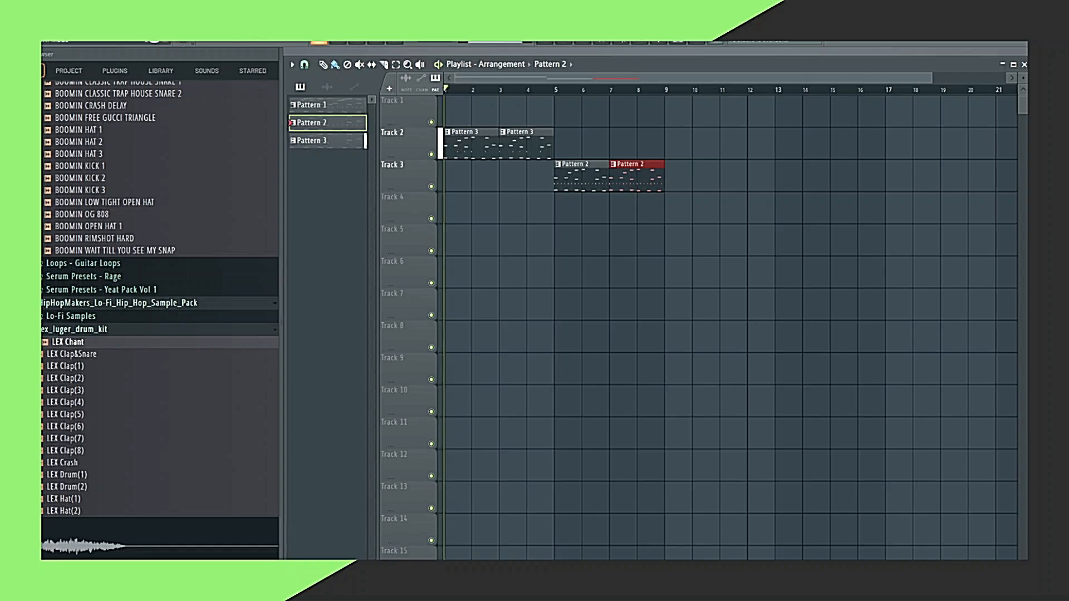
# Play the song and fill bars 9 to 16 of Track 1 with four Pattern 1 clips.
pyautogui.press('space')
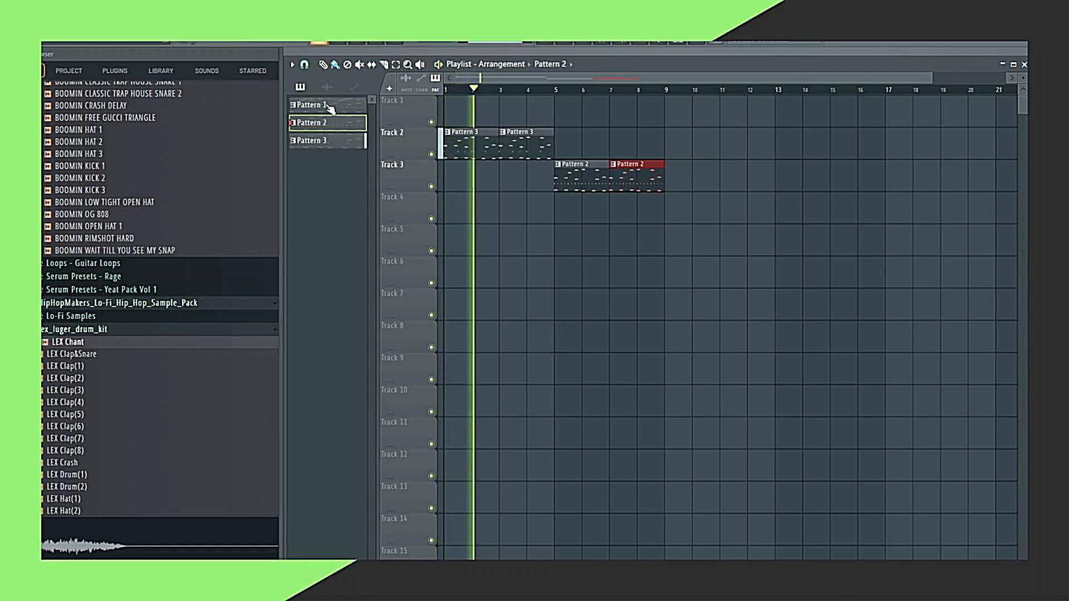
pyautogui.click(330, 109)
pyautogui.click(668, 116)
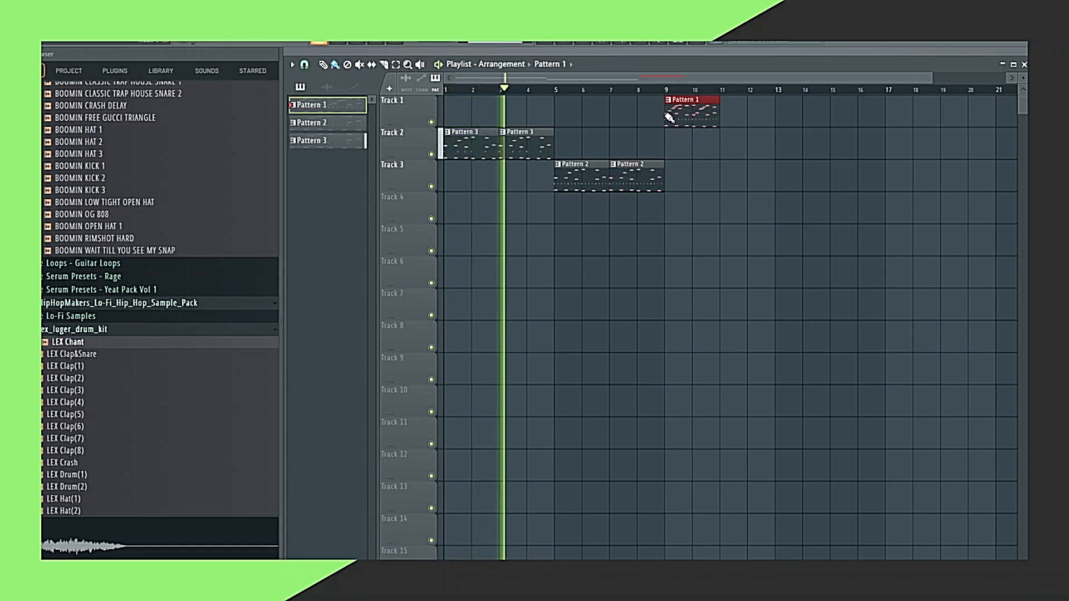
pyautogui.moveTo(669, 116); pyautogui.dragTo(832, 115)
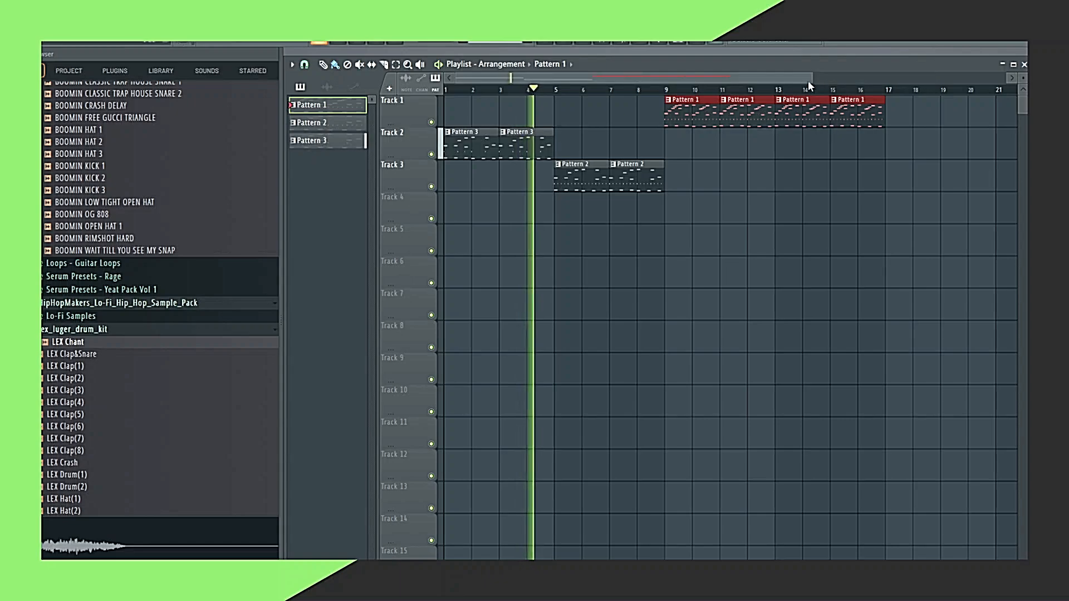
# Fill bars 17 to 32 of Track 3 with eight Pattern 2 clips.
pyautogui.moveTo(811, 78); pyautogui.dragTo(964, 77)
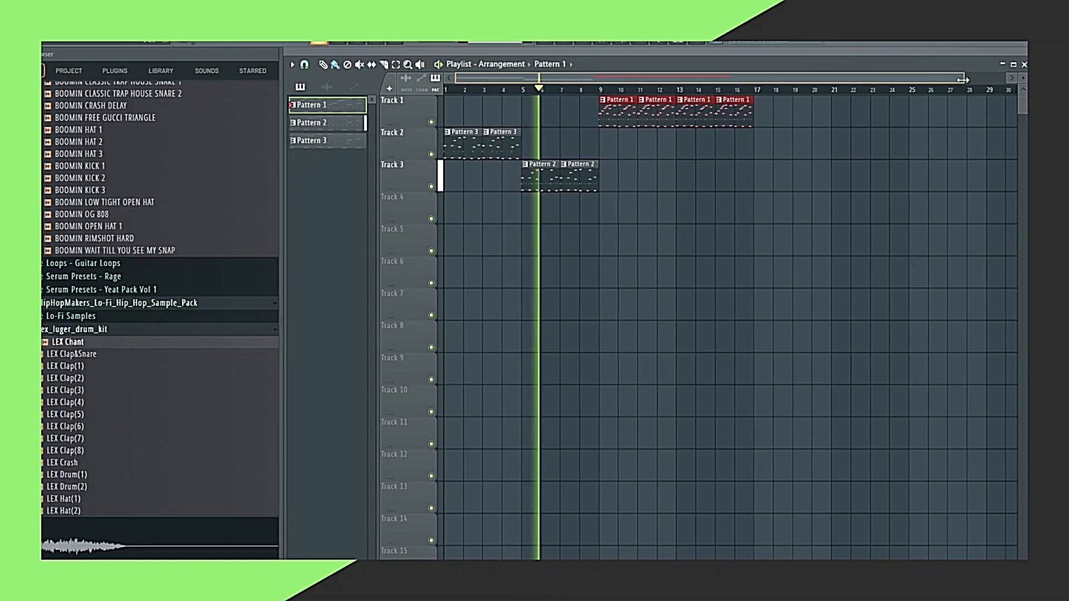
pyautogui.click(583, 167)
pyautogui.moveTo(757, 170); pyautogui.dragTo(950, 174)
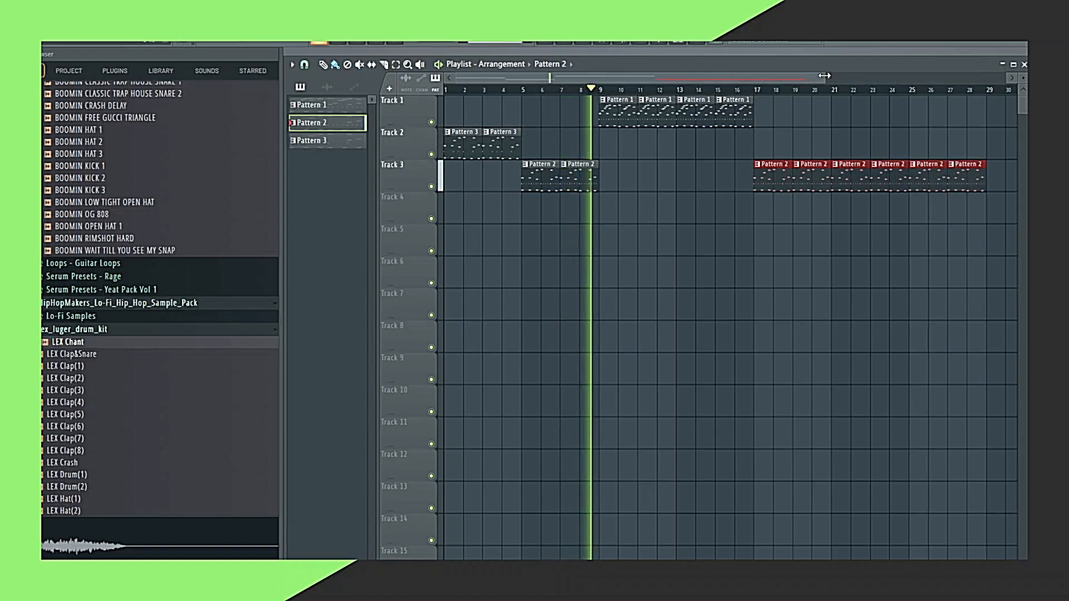
pyautogui.moveTo(824, 76); pyautogui.dragTo(913, 76)
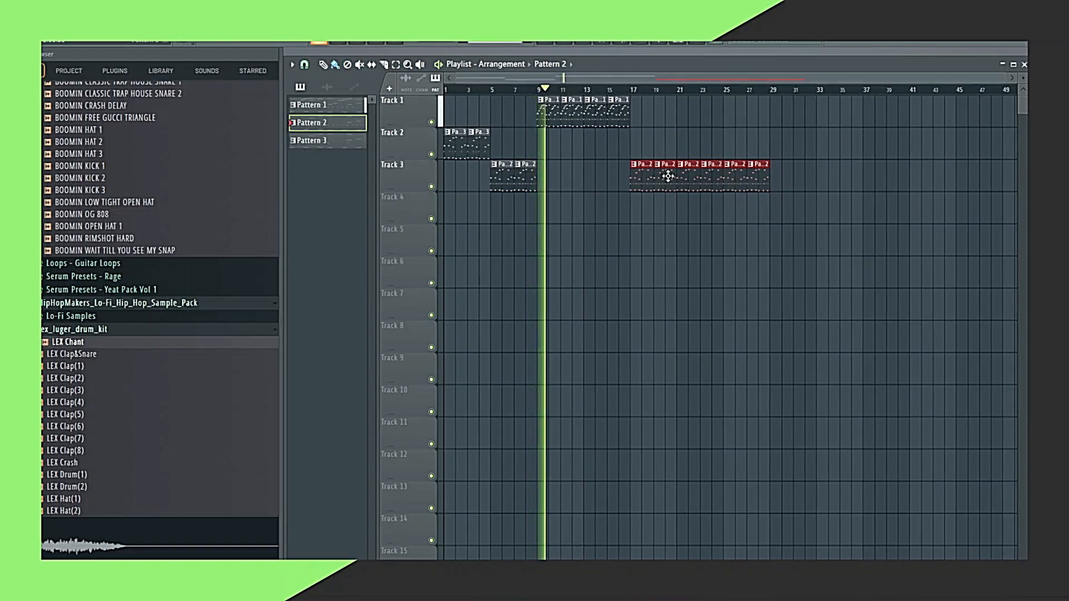
pyautogui.click(777, 177)
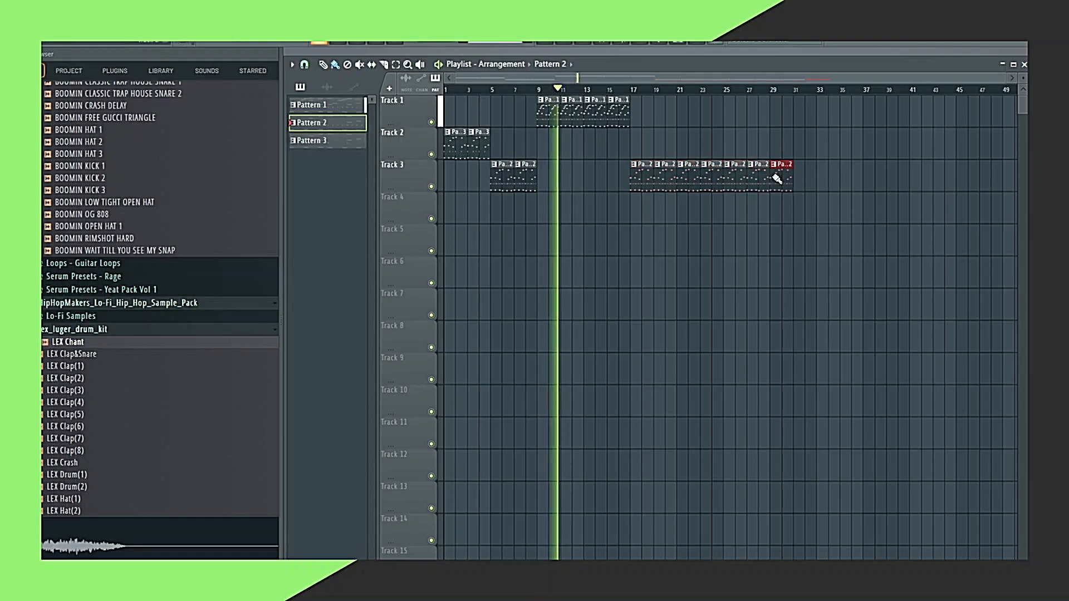
pyautogui.click(805, 177)
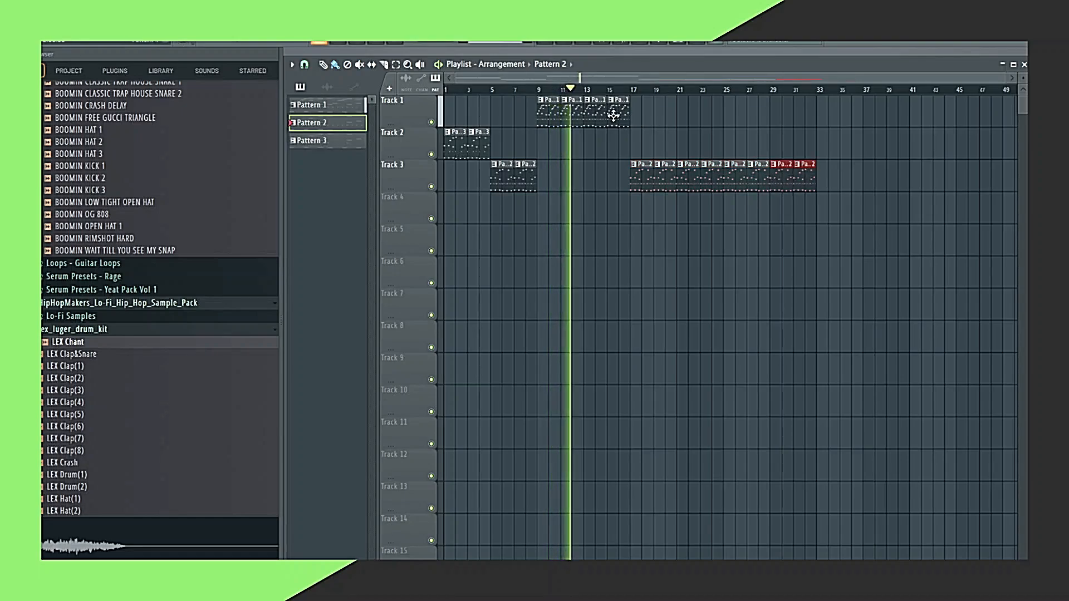
# Copy the Pattern 1 and Pattern 2 clips from bars 9 to 32 and position the pasted copy at bar 33.
pyautogui.click(396, 64)
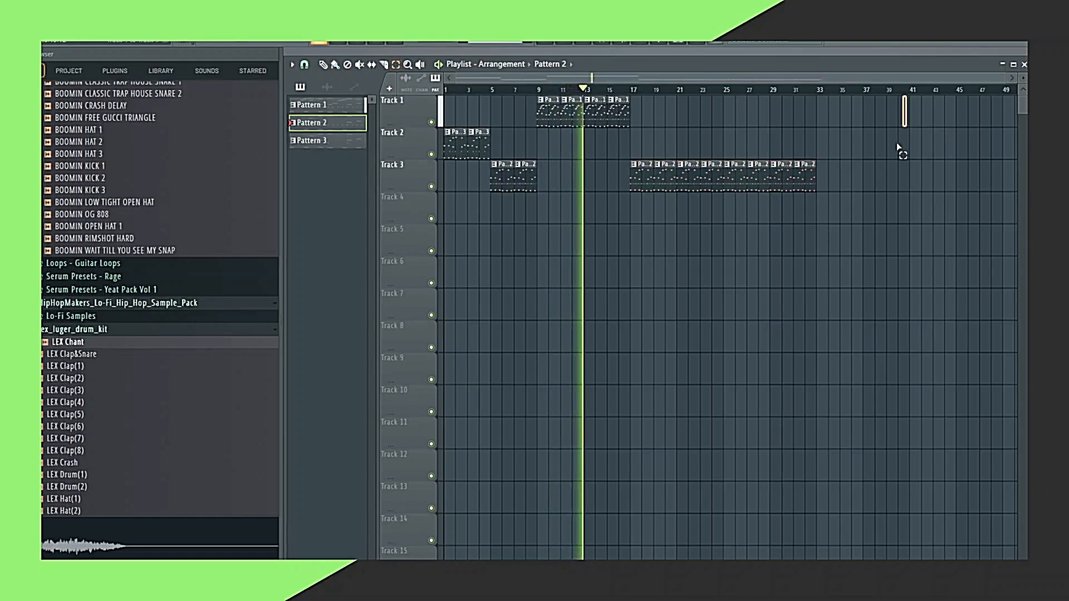
pyautogui.moveTo(897, 146); pyautogui.dragTo(548, 217)
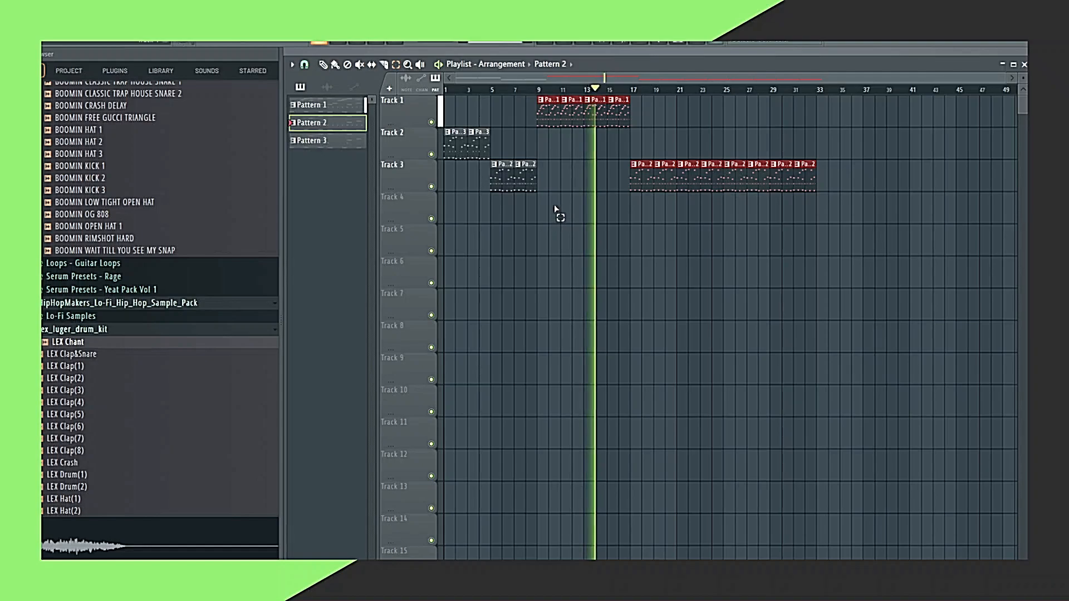
pyautogui.hotkey('ctrl', 'c')
pyautogui.hotkey('ctrl', 'v')
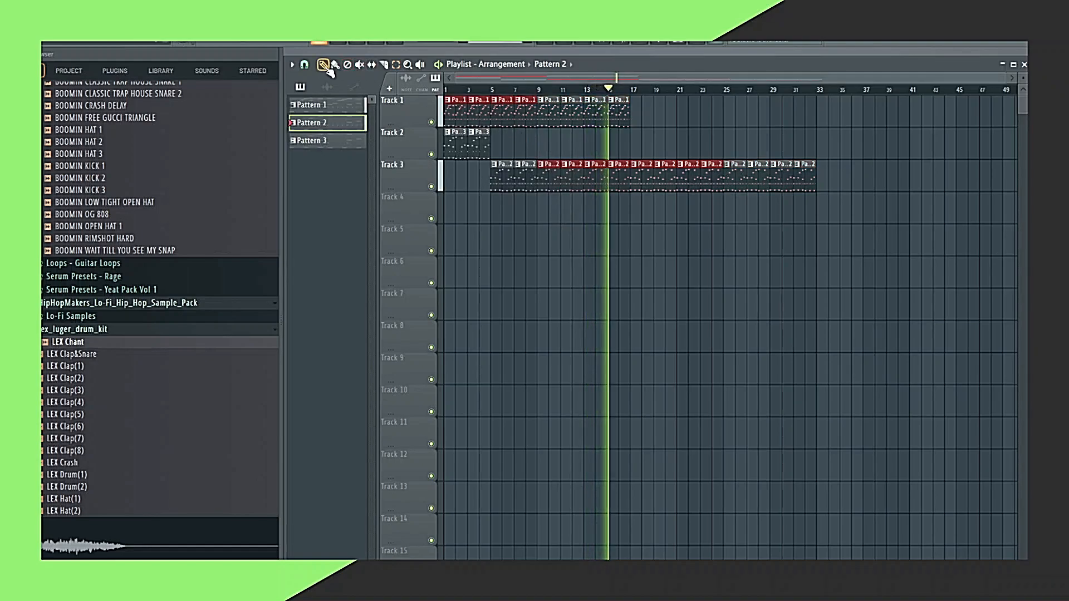
pyautogui.moveTo(480, 118)
pyautogui.mouseDown()
pyautogui.moveTo(807, 116)
pyautogui.moveTo(783, 113)
pyautogui.moveTo(827, 119)
pyautogui.moveTo(835, 132)
pyautogui.mouseUp()
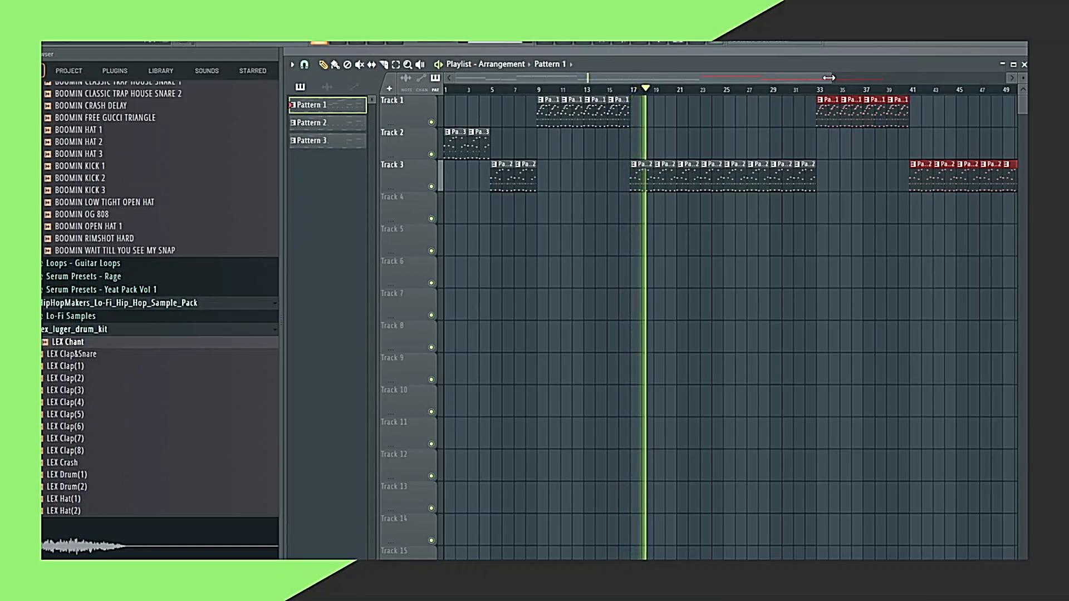
# Paste the copied Pattern 1 and Pattern 2 section again starting at bar 57, and play from within the new section.
pyautogui.moveTo(828, 78); pyautogui.dragTo(935, 78)
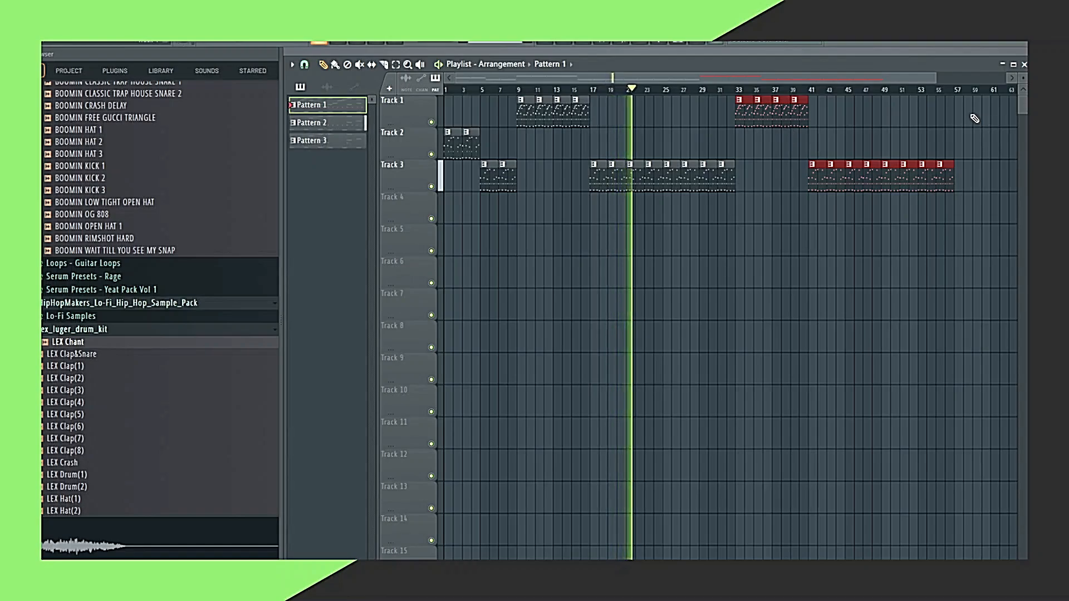
pyautogui.hotkey('ctrl', 'v')
pyautogui.moveTo(492, 112); pyautogui.dragTo(973, 115)
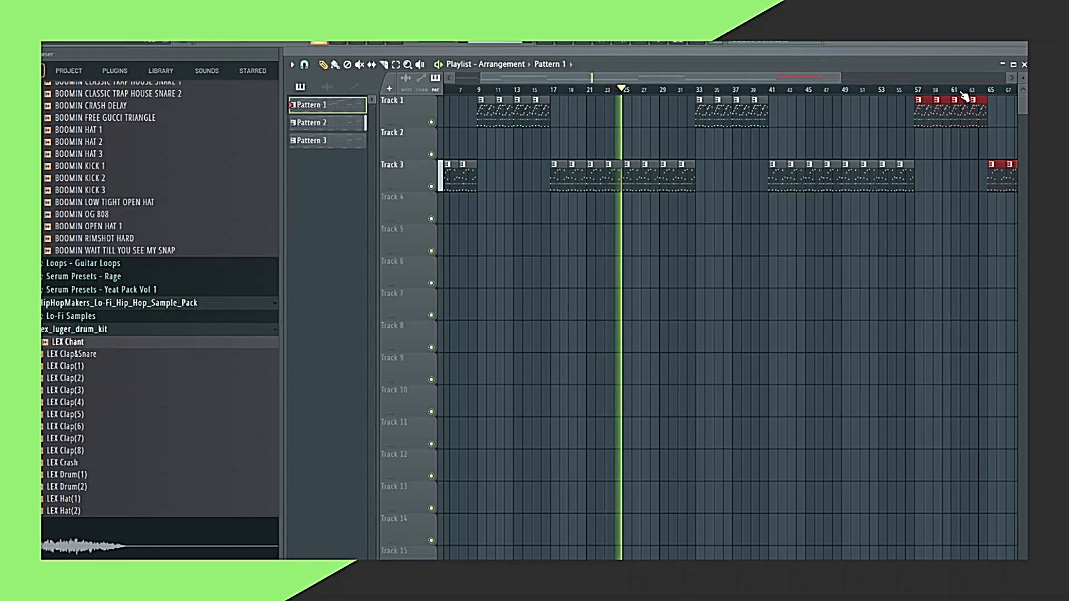
pyautogui.click(963, 91)
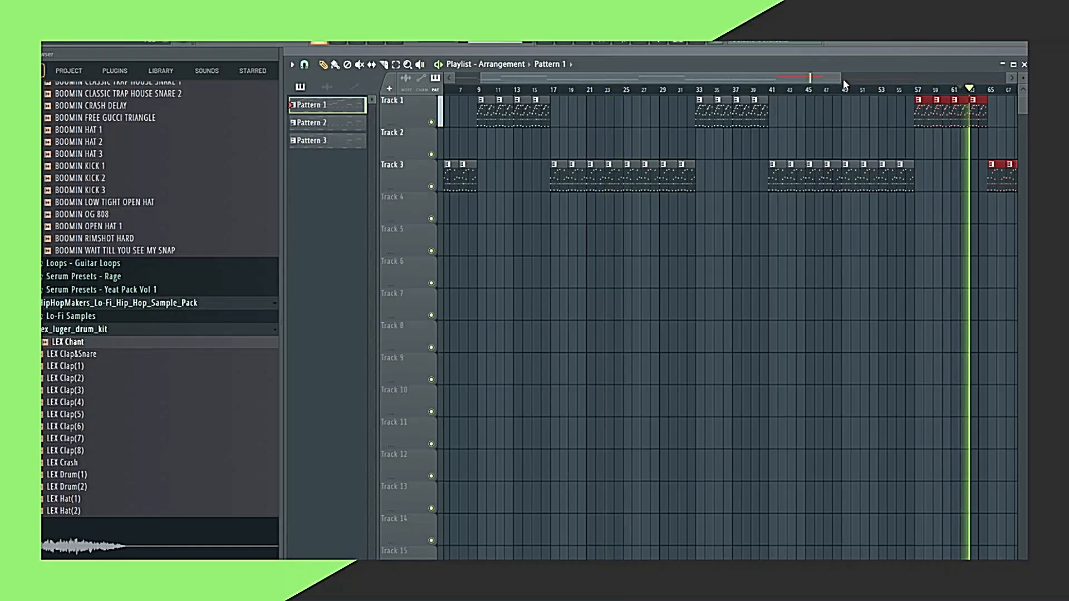
pyautogui.moveTo(840, 79); pyautogui.dragTo(988, 81)
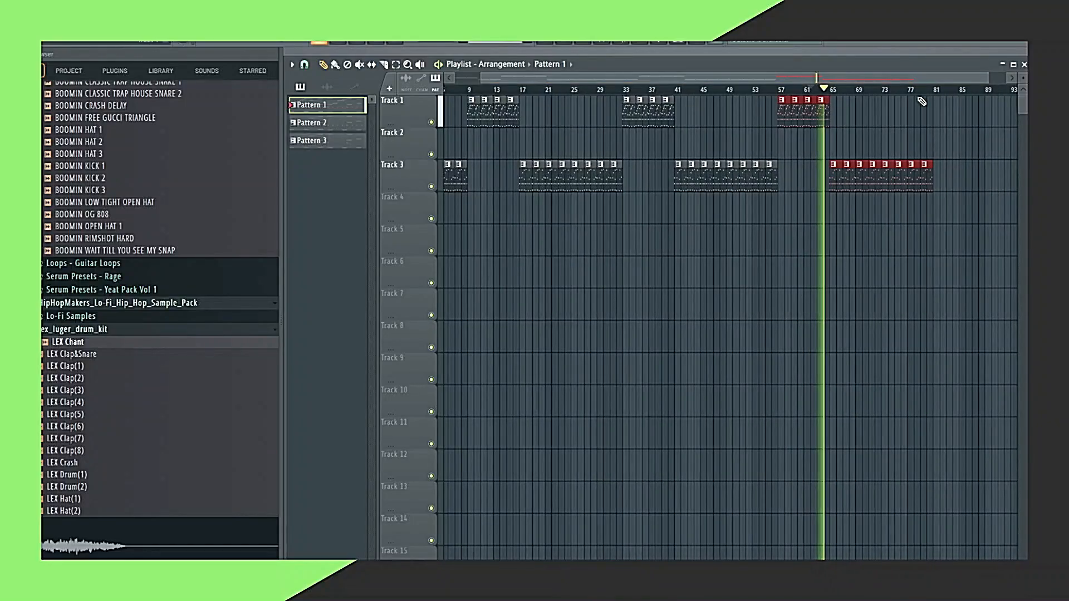
pyautogui.click(910, 92)
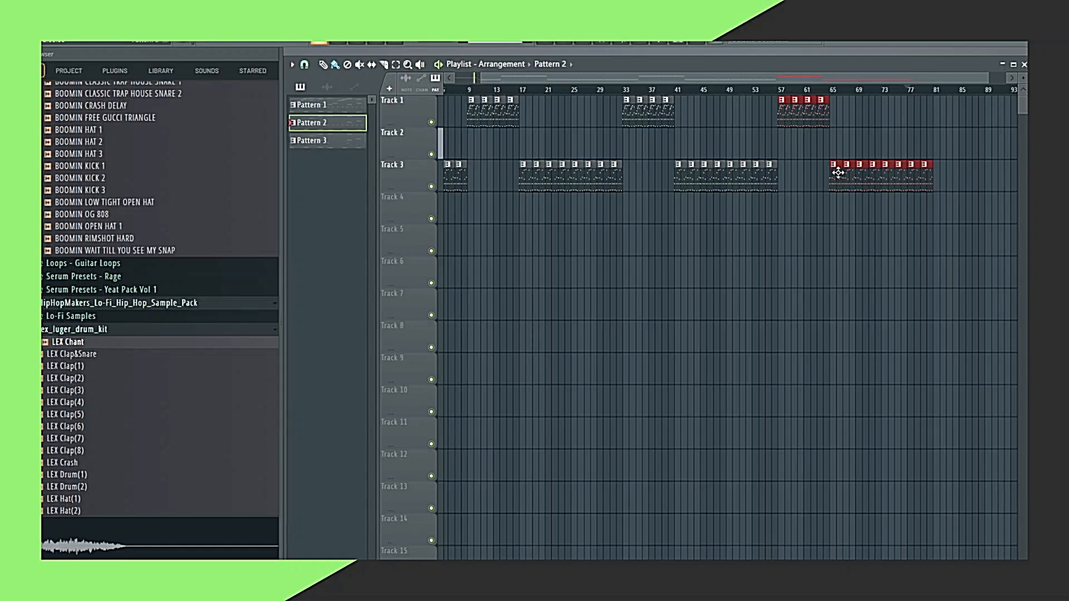
# Replace the first four Pattern 2 clips from bar 65 on Track 3 with Pattern 3 clips on Track 2, playing from bar 65.
pyautogui.click(326, 146)
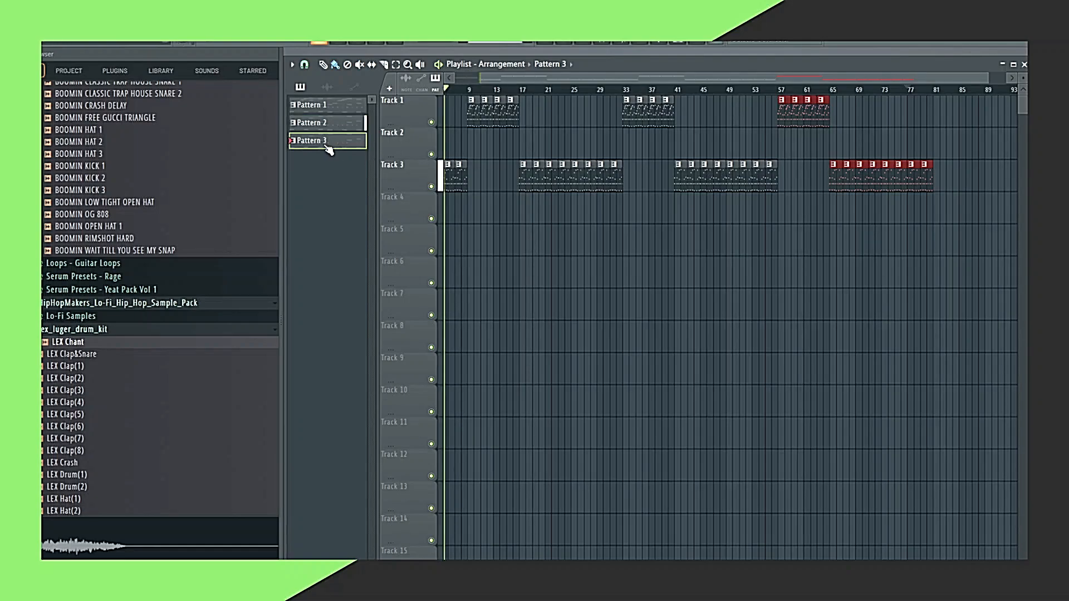
pyautogui.rightClick(835, 173)
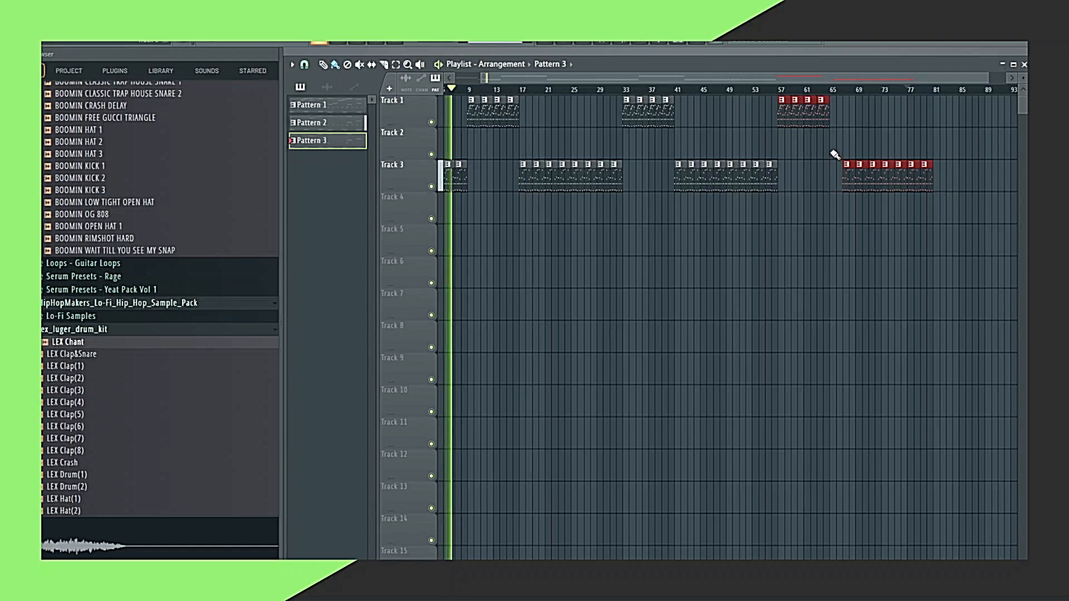
pyautogui.click(835, 146)
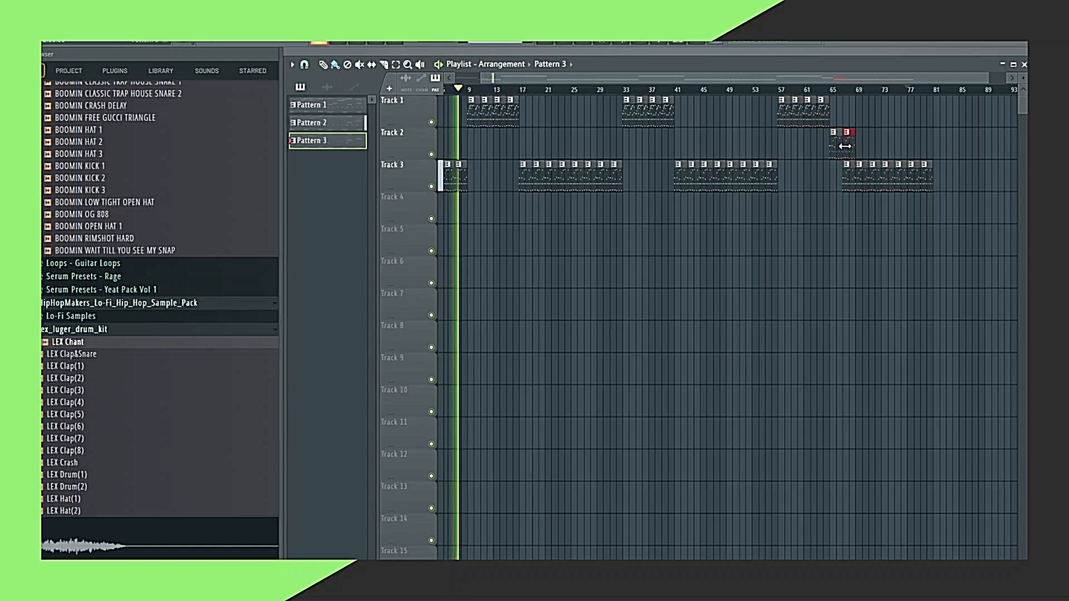
pyautogui.rightClick(846, 174)
pyautogui.click(847, 133)
pyautogui.click(828, 92)
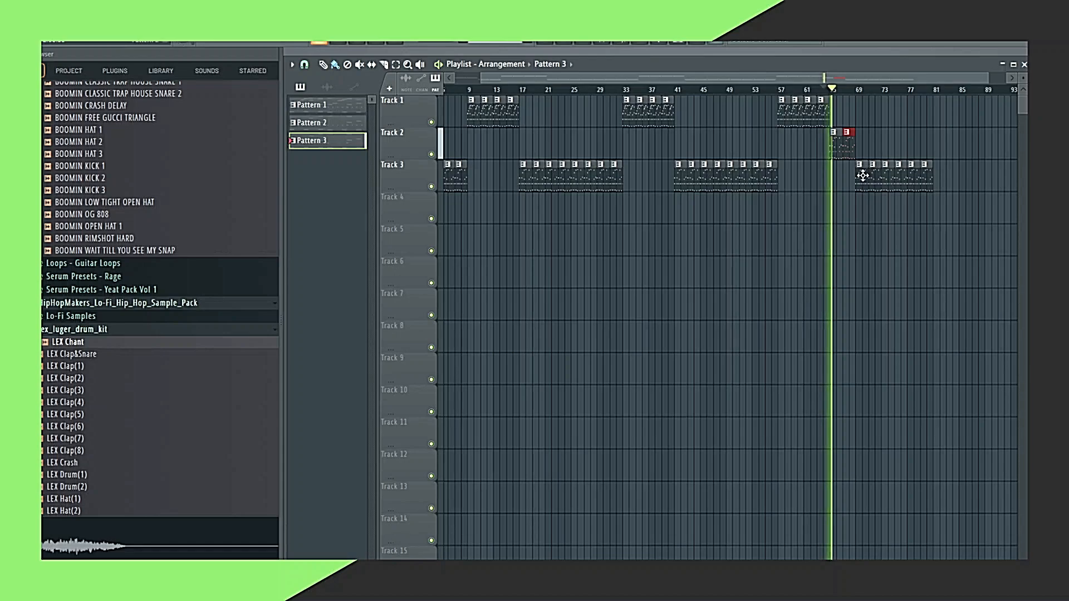
pyautogui.moveTo(863, 176); pyautogui.dragTo(866, 146)
pyautogui.click(871, 144)
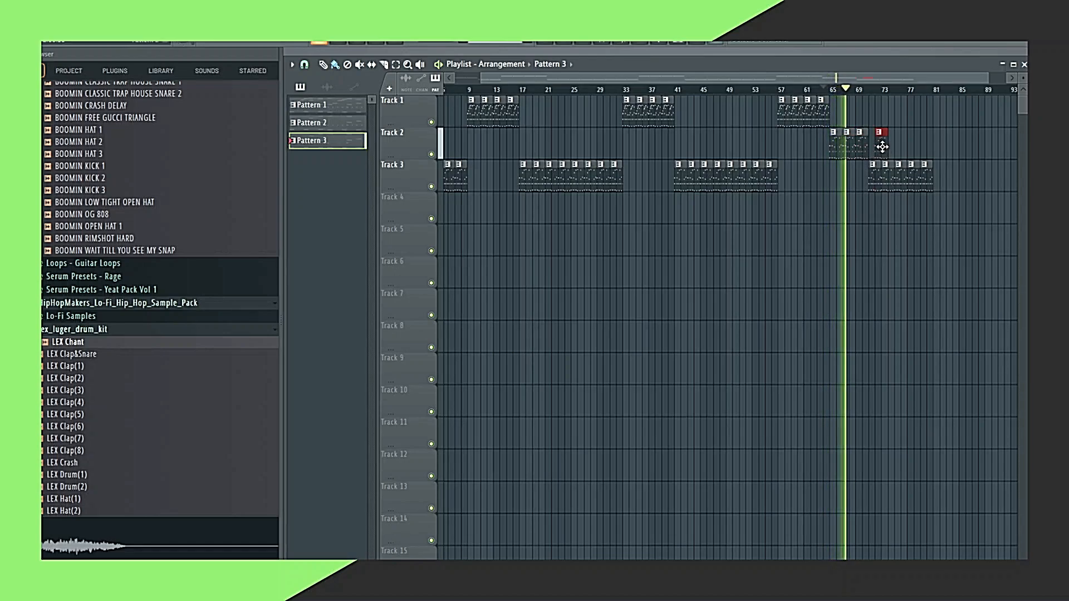
pyautogui.rightClick(877, 171)
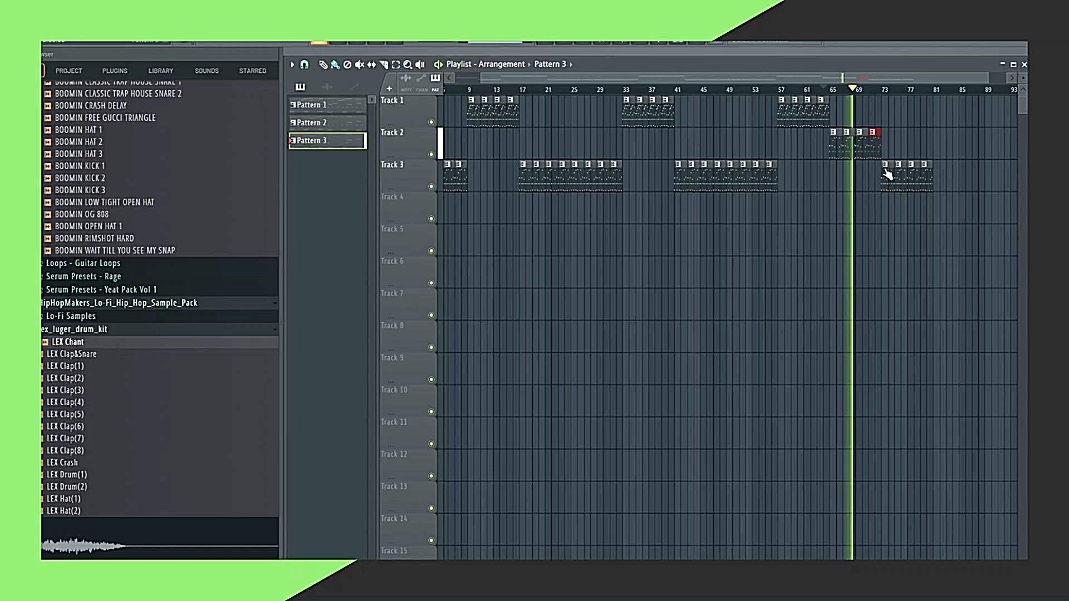
# Replace the four Pattern 2 clips from bar 73 on Track 3 with four Pattern 1 clips on Track 1.
pyautogui.click(885, 165)
pyautogui.click(911, 166)
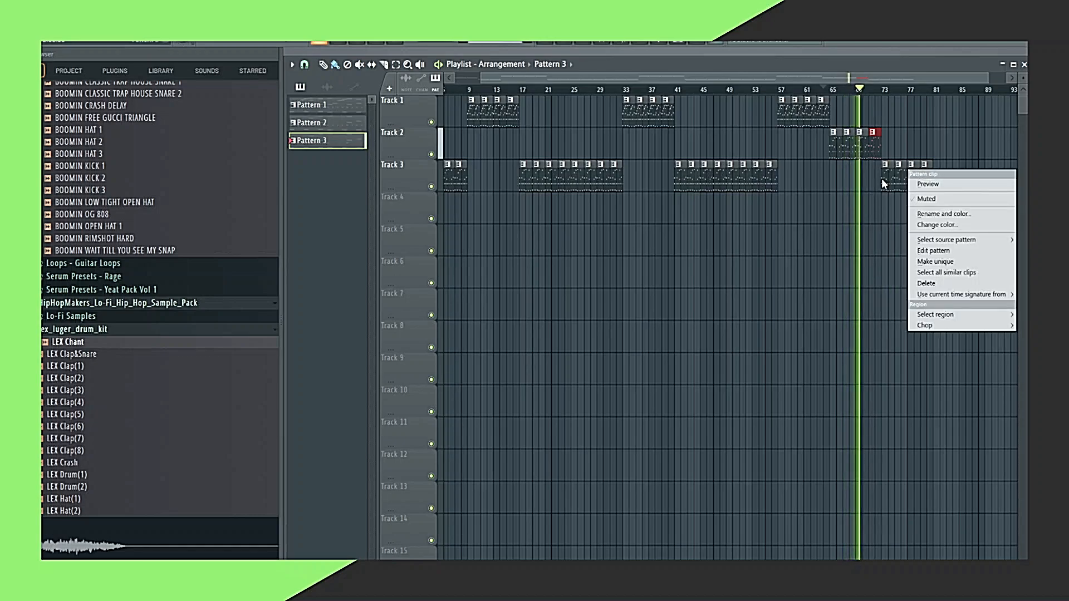
pyautogui.rightClick(884, 178)
pyautogui.rightClick(899, 178)
pyautogui.rightClick(913, 179)
pyautogui.rightClick(922, 178)
pyautogui.click(820, 112)
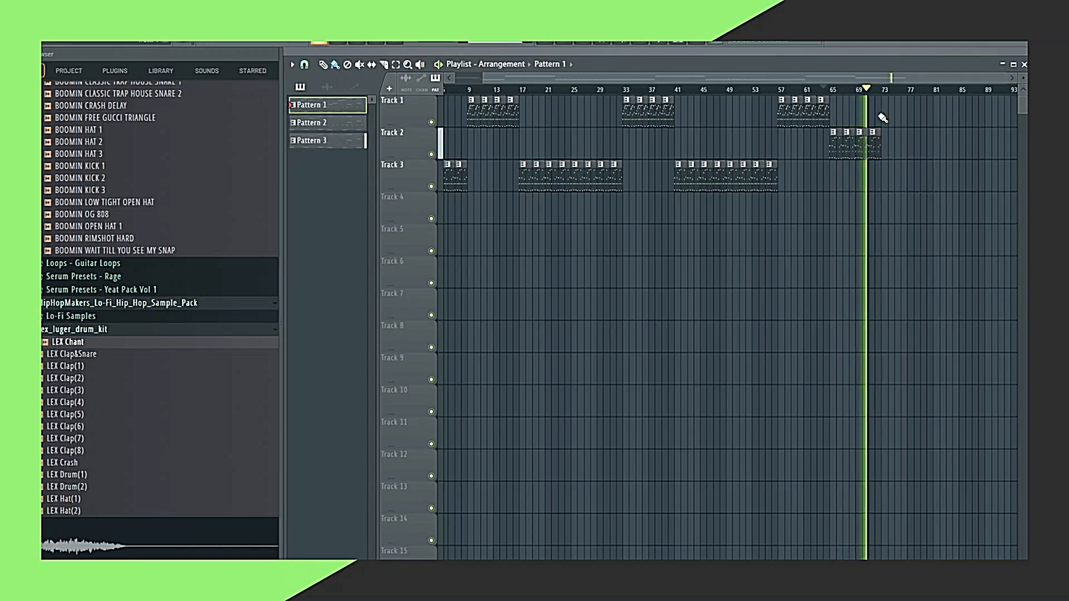
pyautogui.moveTo(886, 115); pyautogui.dragTo(927, 121)
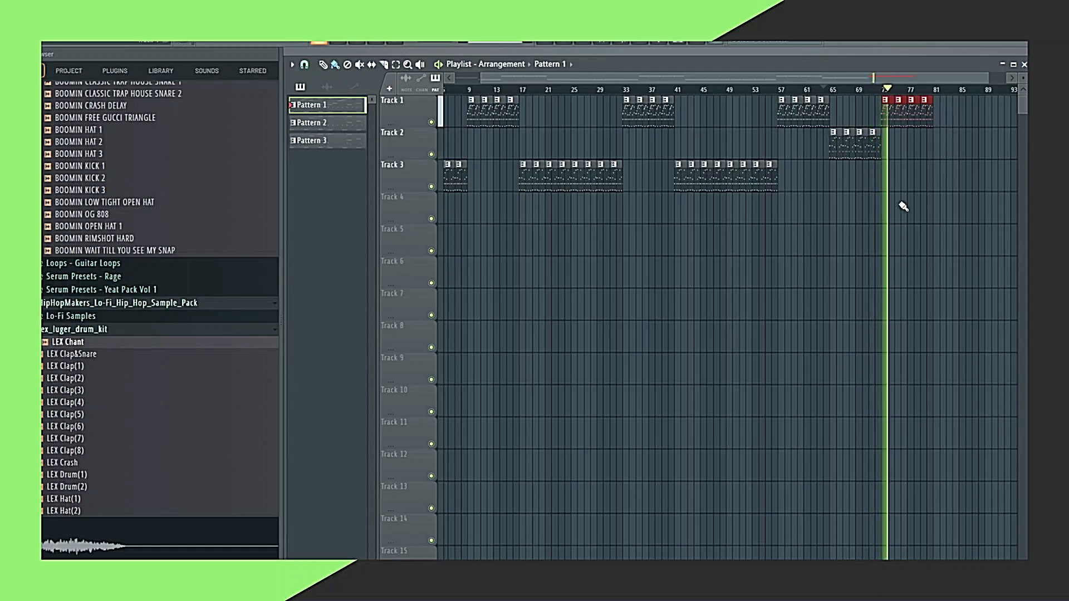
# Place two Pattern 3 clips on Track 2 from bar 81 and two Pattern 2 clips on Track 3 from bar 85.
pyautogui.click(870, 147)
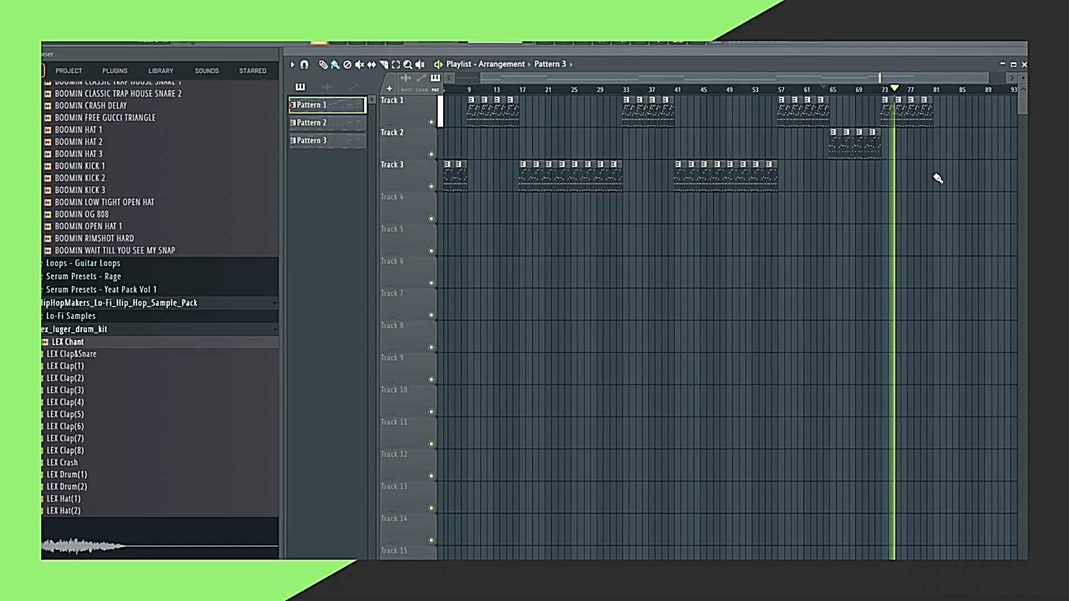
pyautogui.click(940, 143)
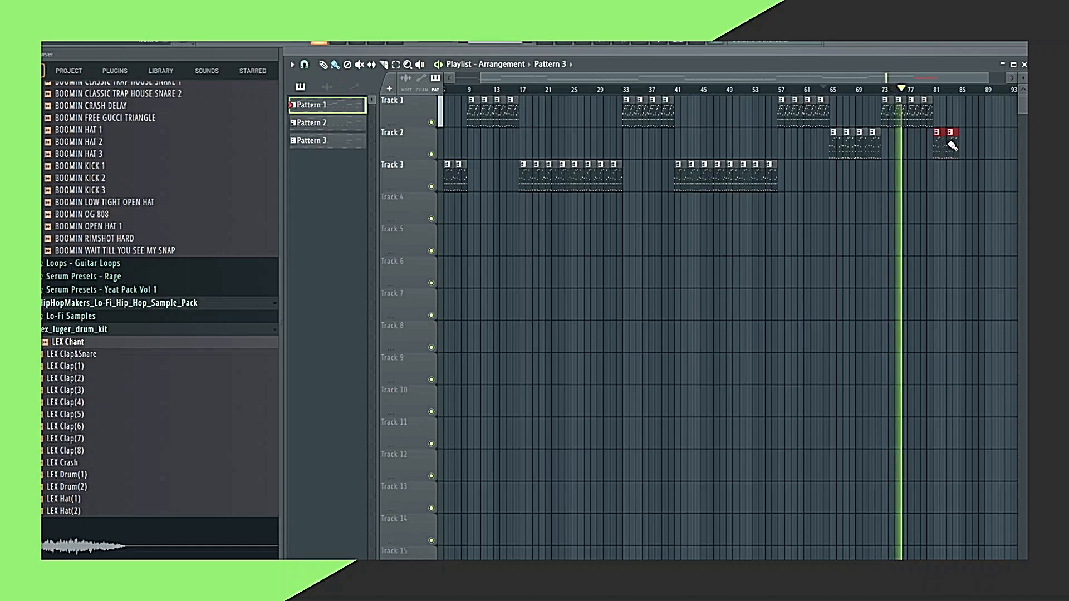
pyautogui.click(770, 172)
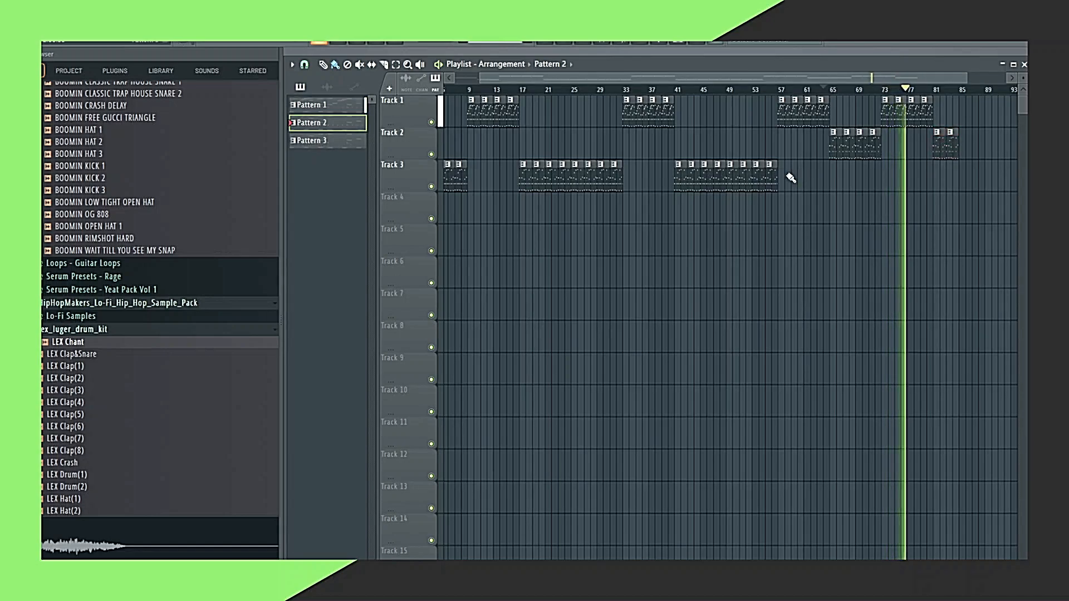
pyautogui.click(963, 183)
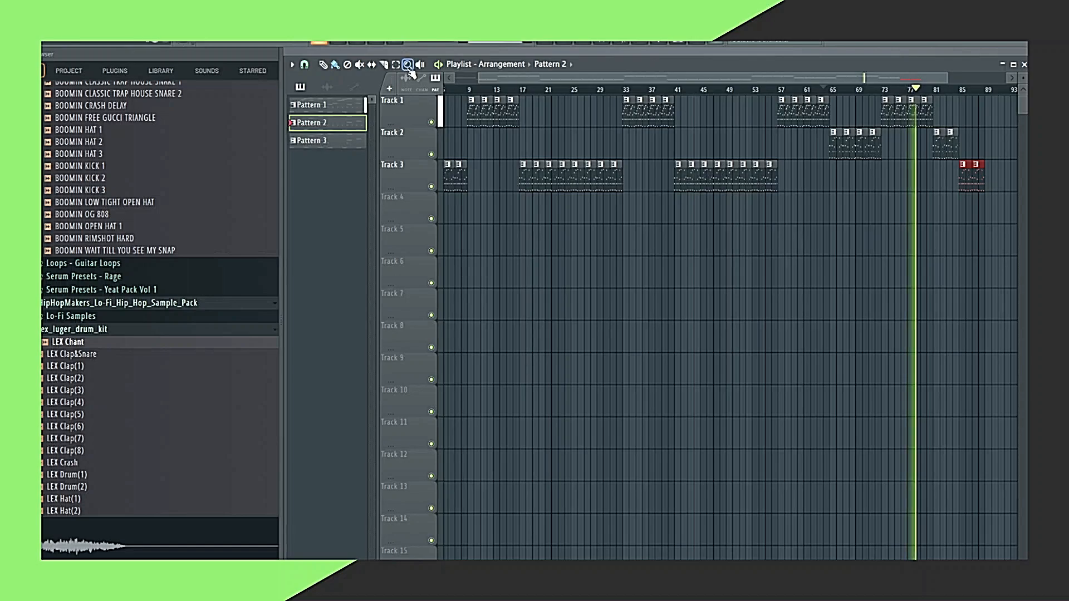
pyautogui.press('space')
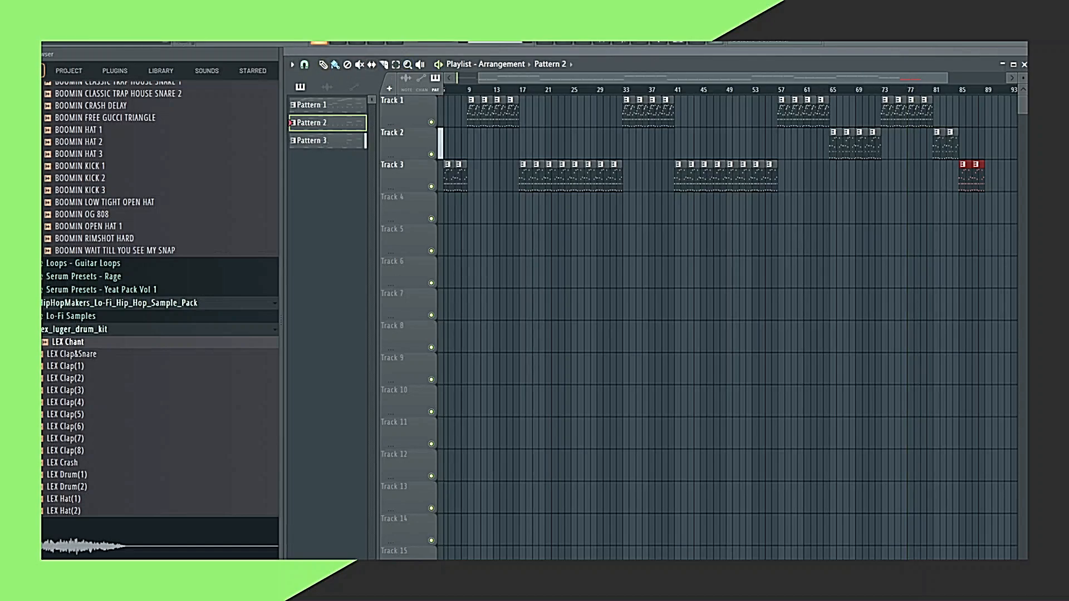
# Show the mixer and the channel rack, and move the channel rack up over the mixer.
pyautogui.click(91, 28)
pyautogui.click(107, 28)
pyautogui.click(91, 28)
pyautogui.click(101, 70)
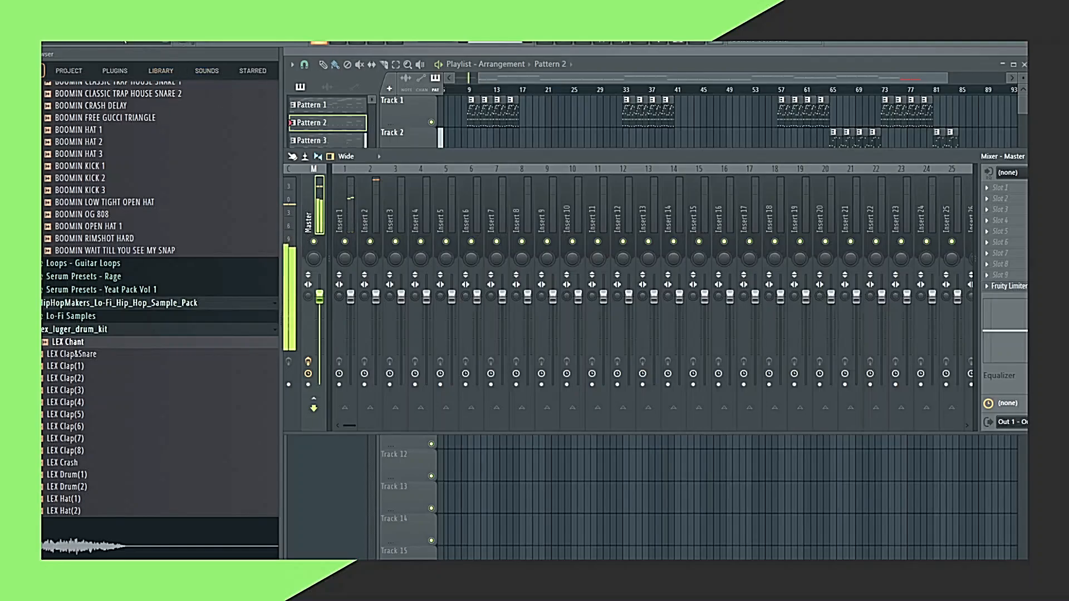
pyautogui.click(91, 28)
pyautogui.click(110, 58)
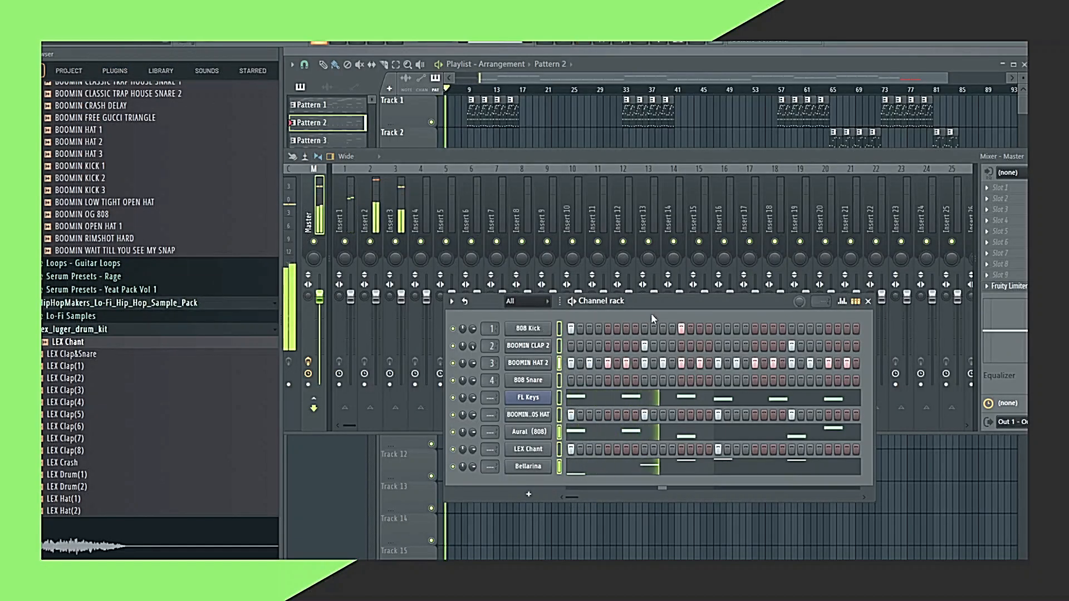
pyautogui.moveTo(665, 315); pyautogui.dragTo(626, 210)
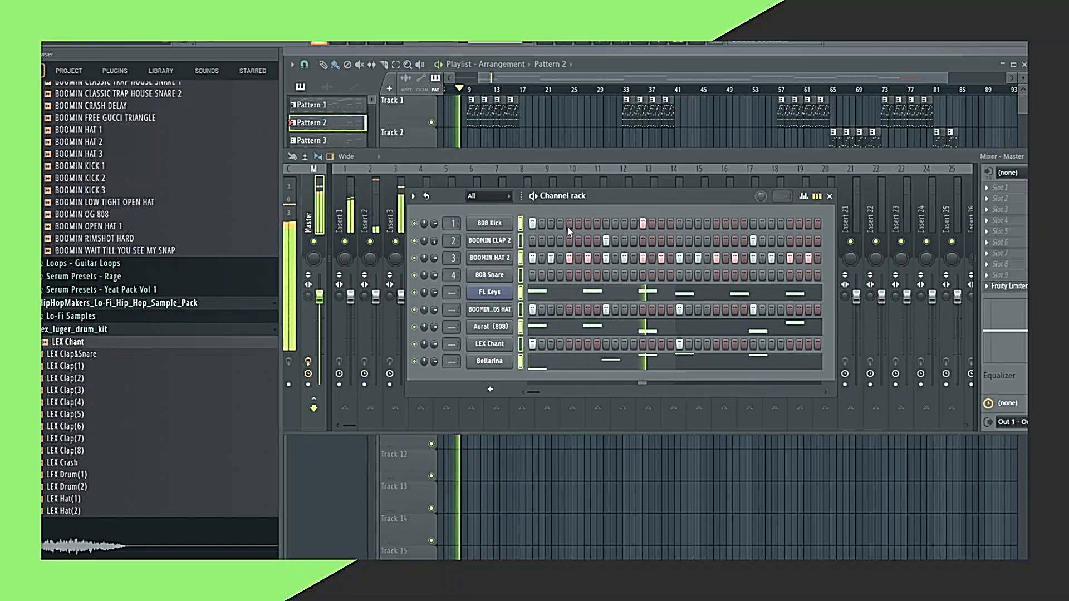
# Hide the channel rack and route the selected channels to consecutive mixer tracks starting from Insert 1.
pyautogui.press('F6')
pyautogui.click(341, 212)
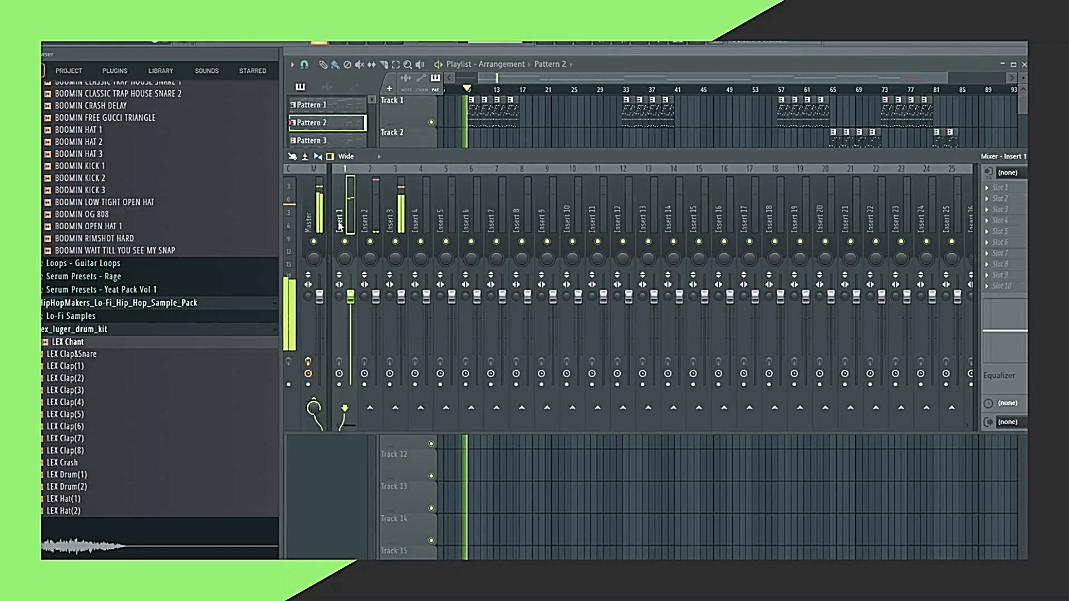
pyautogui.rightClick(360, 167)
pyautogui.moveTo(410, 297)
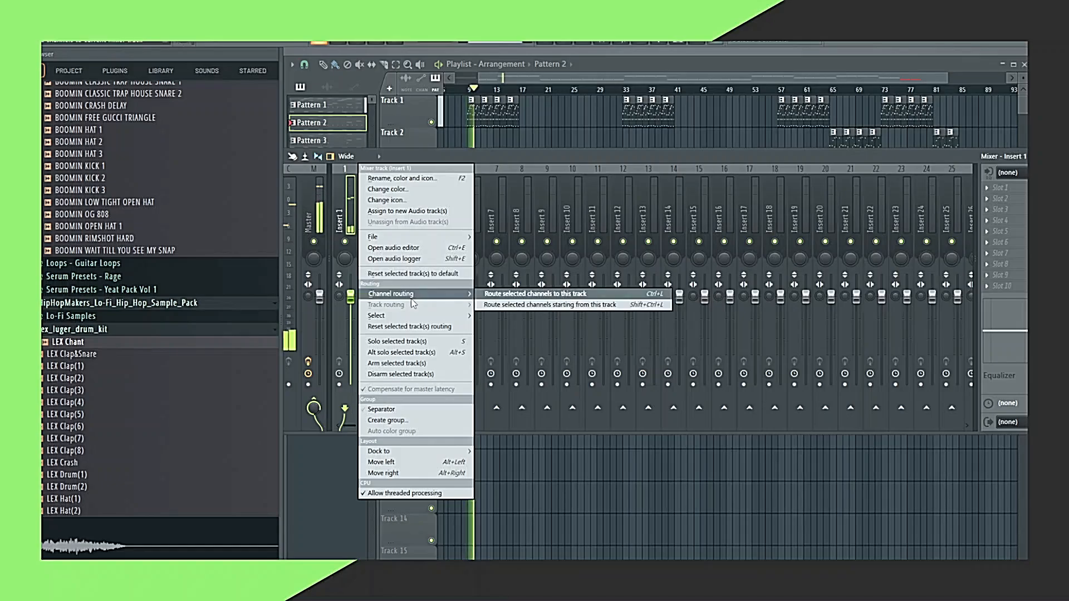
pyautogui.click(494, 295)
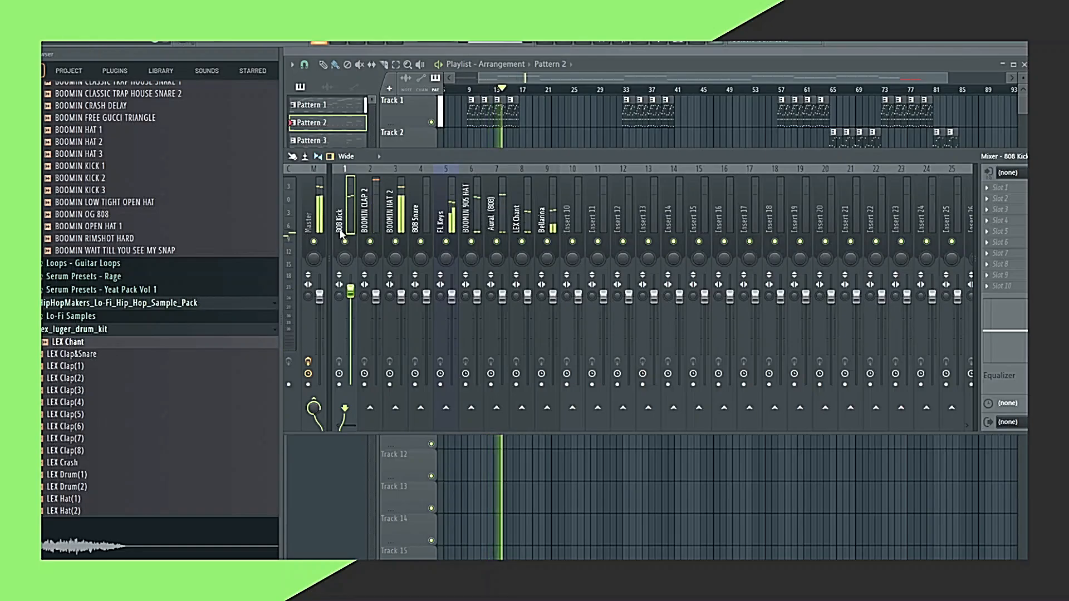
# Solo the 808 Kick mixer track and load Fruity Blood Overdrive in its first effect slot.
pyautogui.rightClick(346, 242)
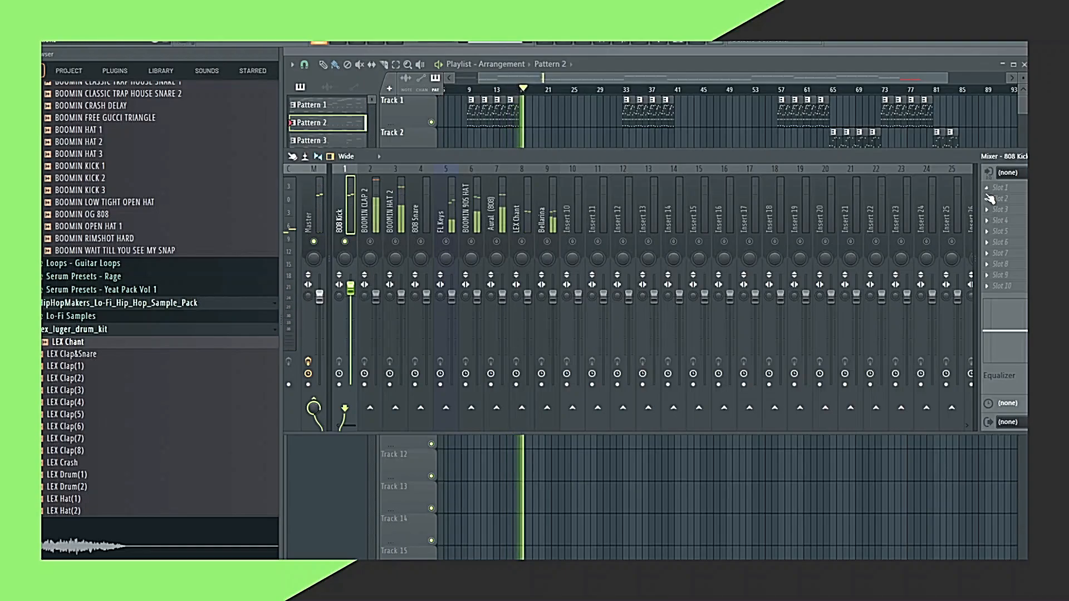
pyautogui.click(990, 198)
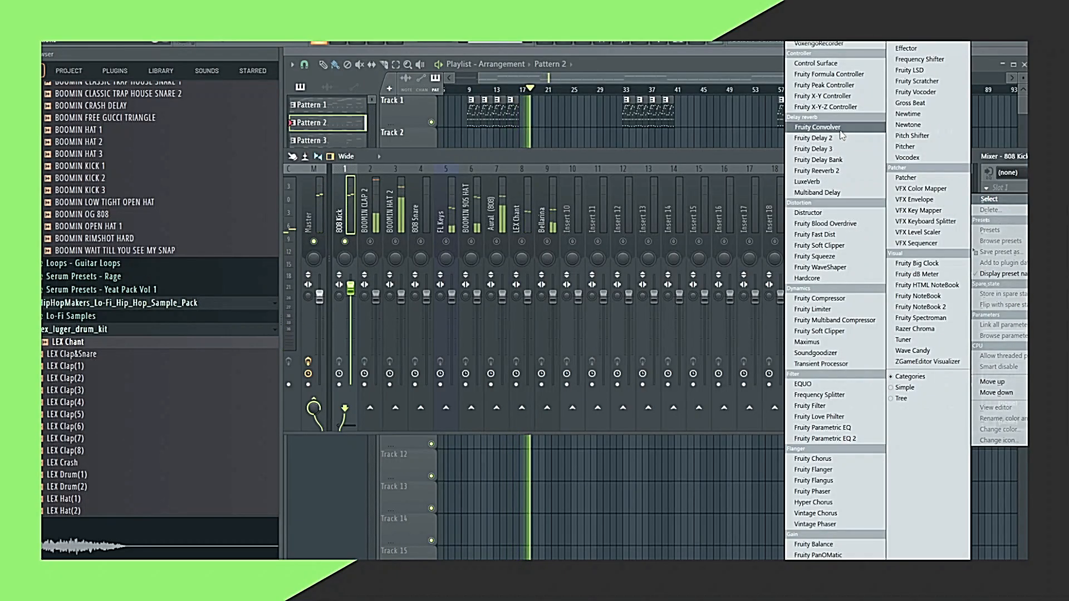
pyautogui.click(826, 223)
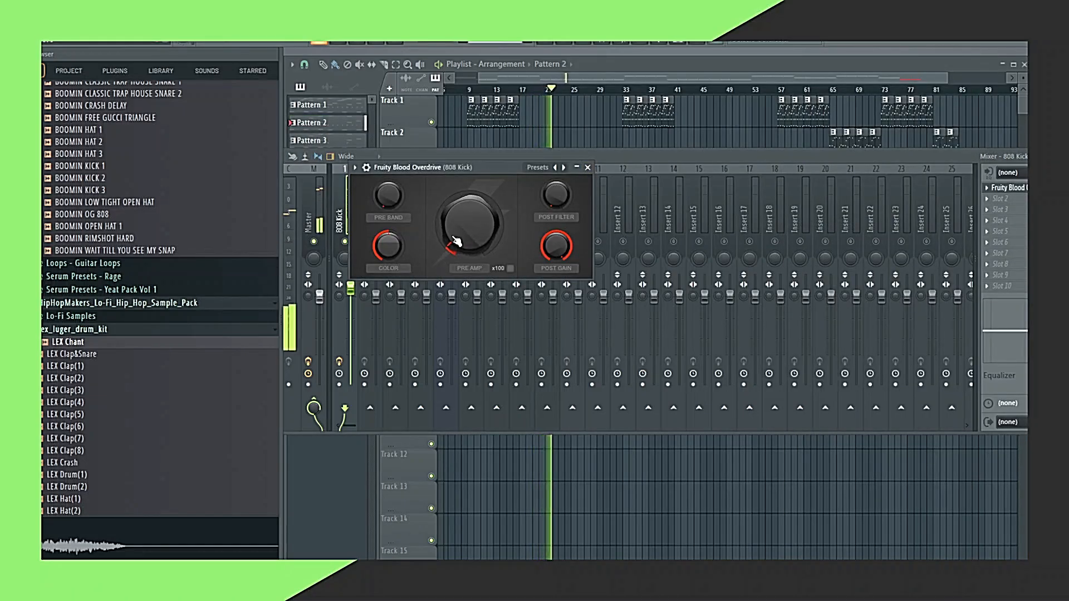
pyautogui.click(588, 167)
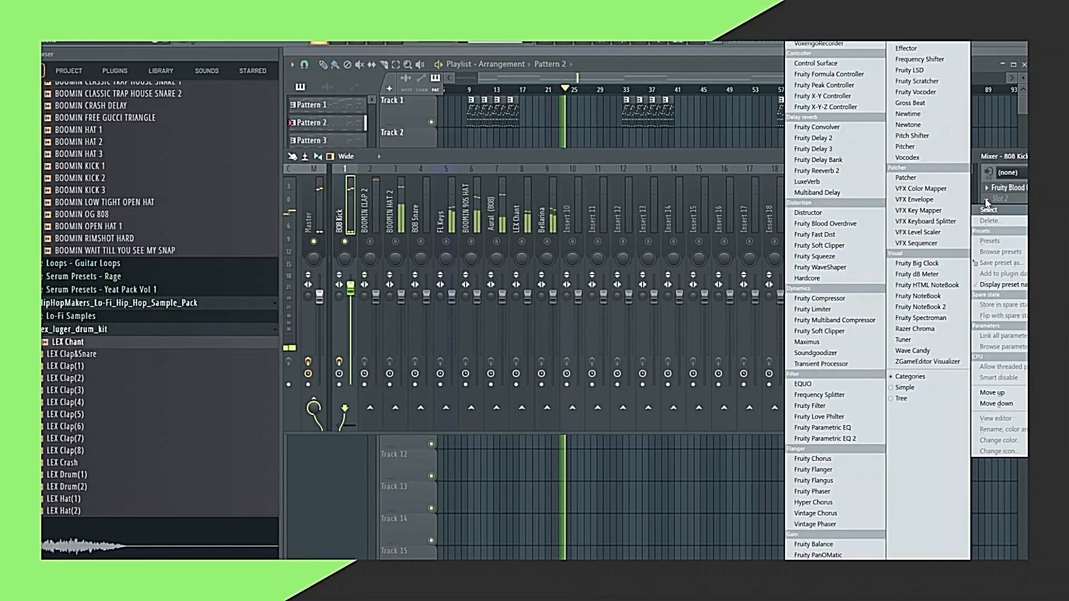
# Load Fruity Limiter in the second effect slot of the 808 Kick mixer track and close its window.
pyautogui.click(986, 199)
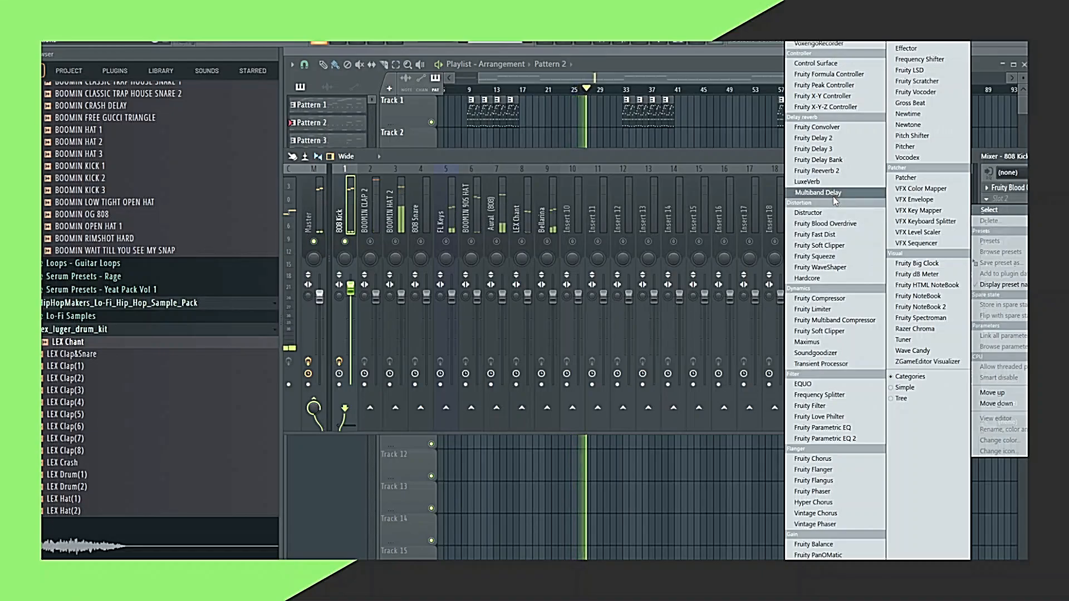
pyautogui.click(837, 310)
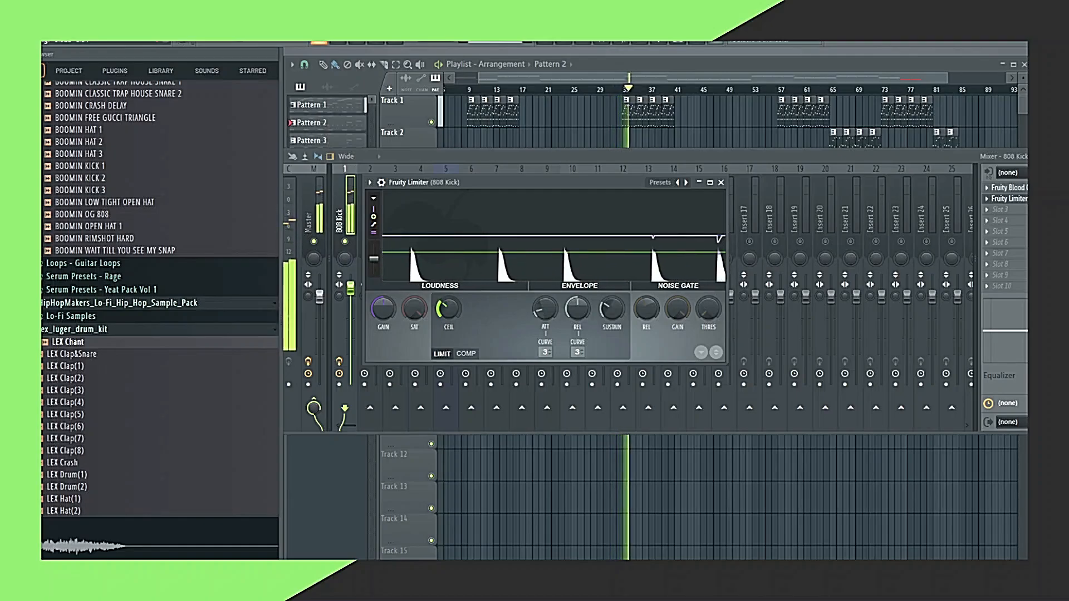
pyautogui.click(293, 228)
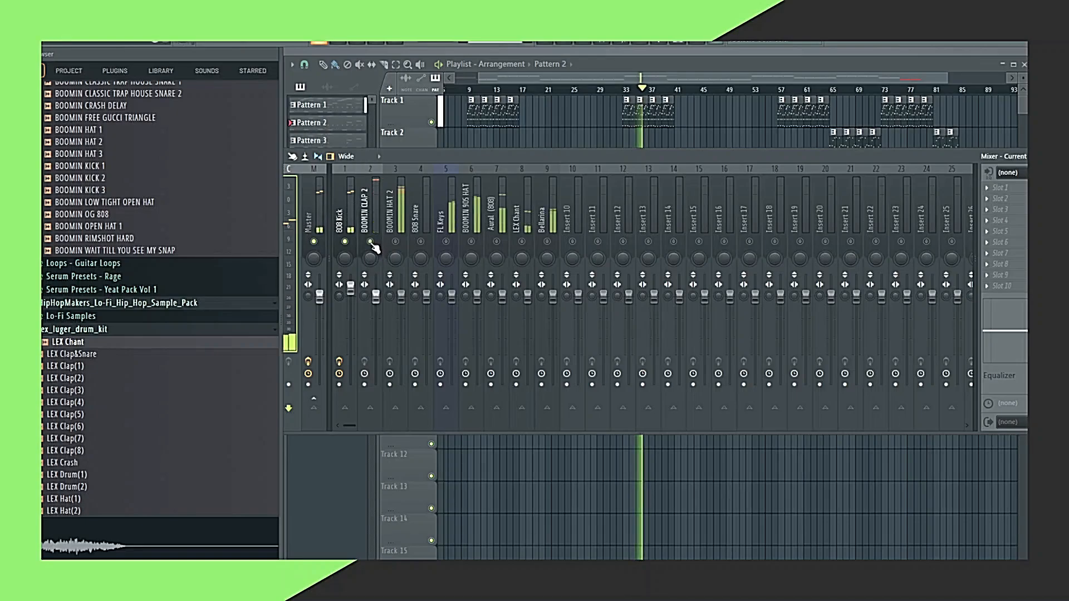
# Unmute the BOOMIN CLAP 2 and BOOMIN HAT 2 mixer tracks, lower both volumes, and pan the hat slightly left.
pyautogui.click(370, 248)
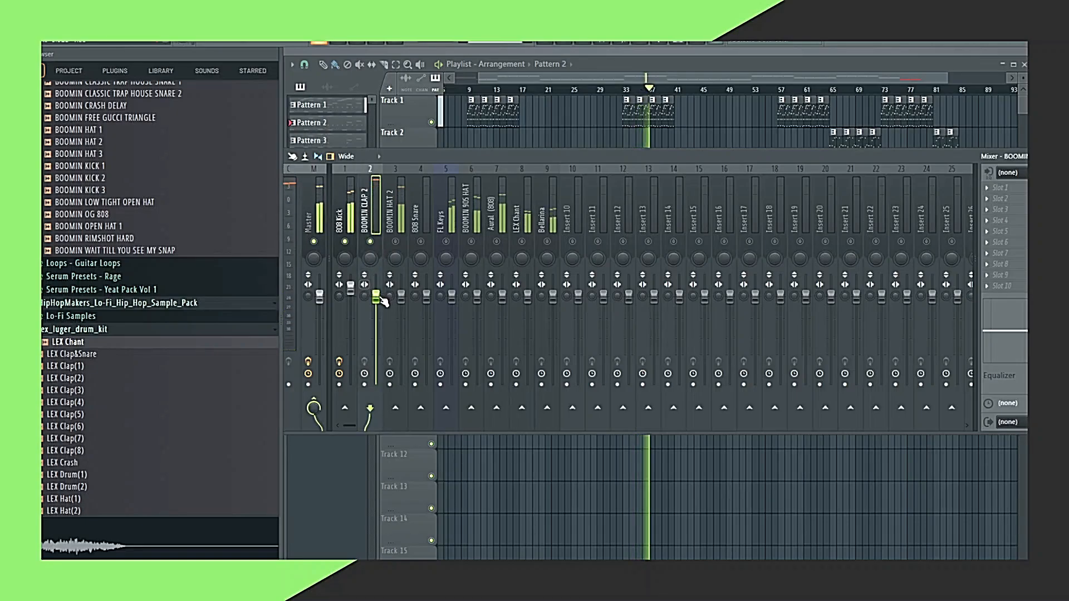
pyautogui.moveTo(376, 315); pyautogui.dragTo(376, 330)
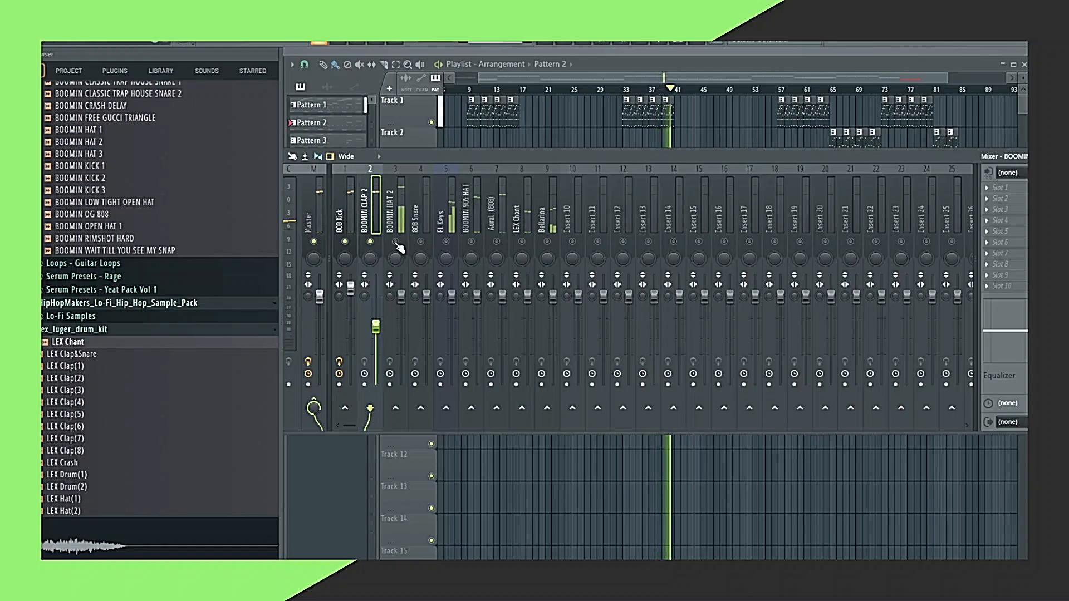
pyautogui.click(394, 229)
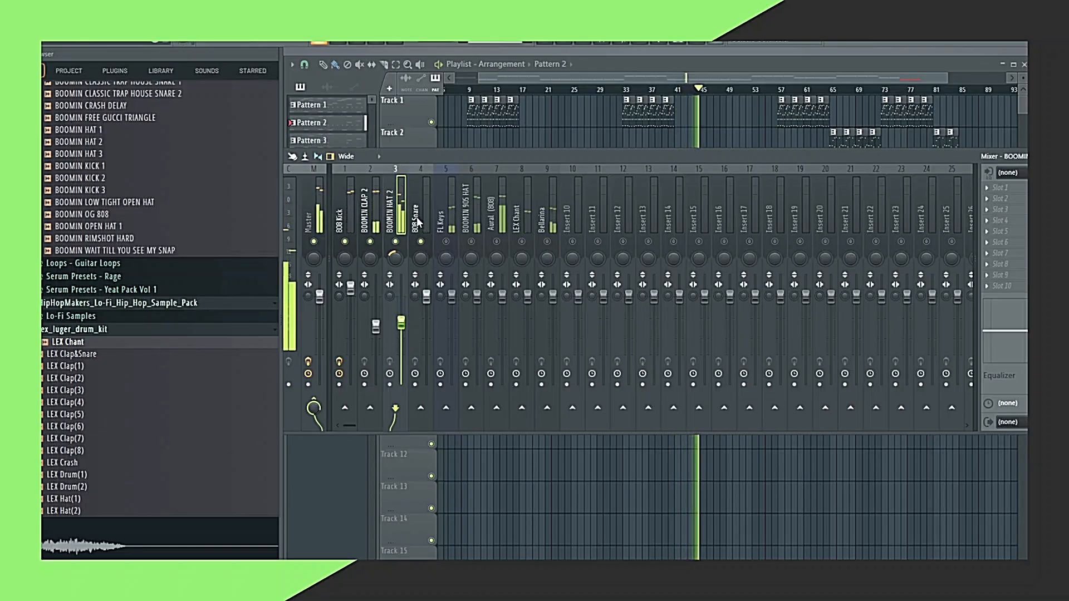
# Unmute the FL Keys and BOOMIN 90S HAT mixer tracks, and slightly lower the hat's volume and pan it right.
pyautogui.click(443, 231)
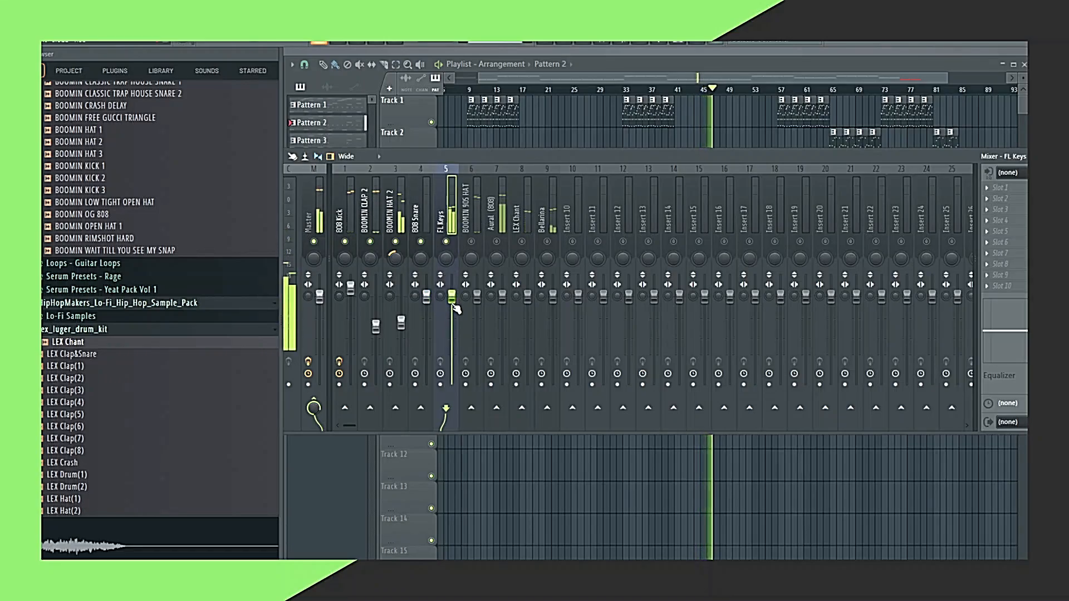
pyautogui.click(473, 254)
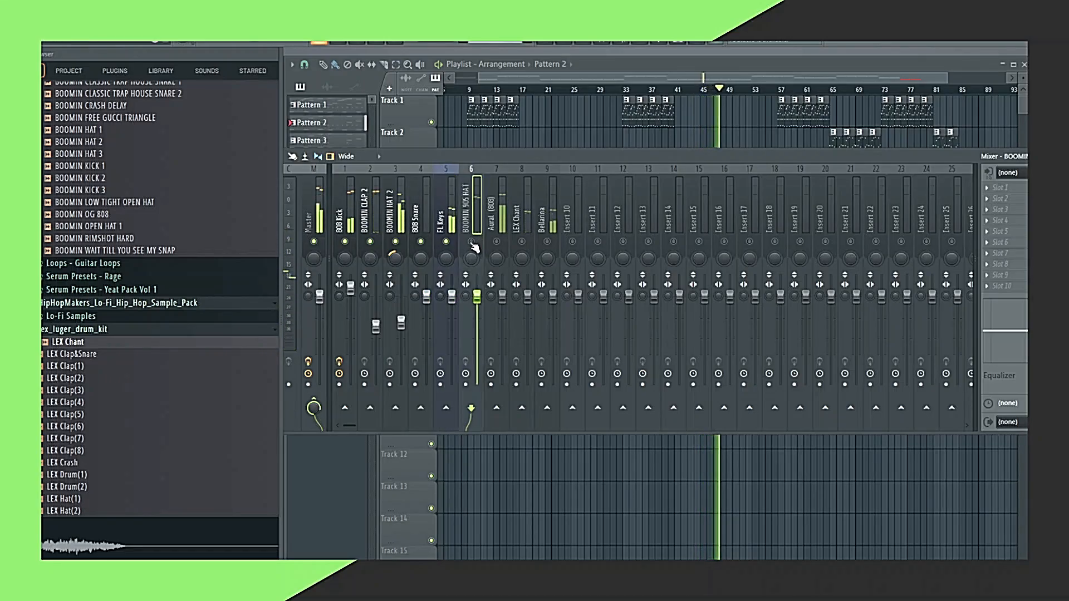
pyautogui.moveTo(477, 295)
pyautogui.mouseDown()
pyautogui.moveTo(476, 307)
pyautogui.moveTo(477, 298)
pyautogui.mouseUp()
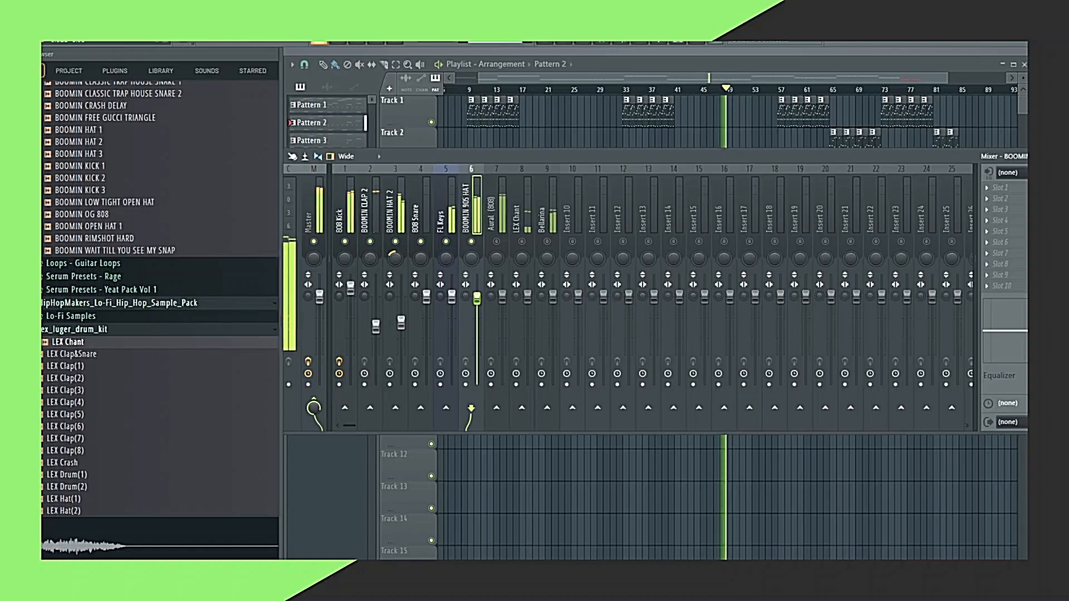
pyautogui.moveTo(471, 259); pyautogui.dragTo(472, 251)
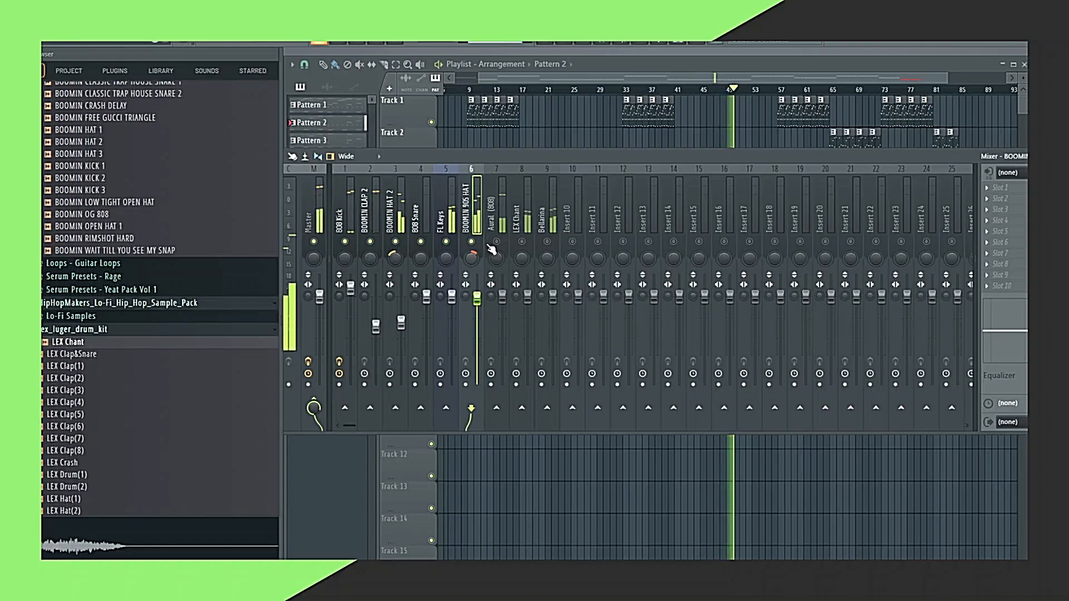
# Unmute the Aural (808), LEX Chant and Bellarina mixer tracks, leaving Bellarina selected.
pyautogui.click(504, 296)
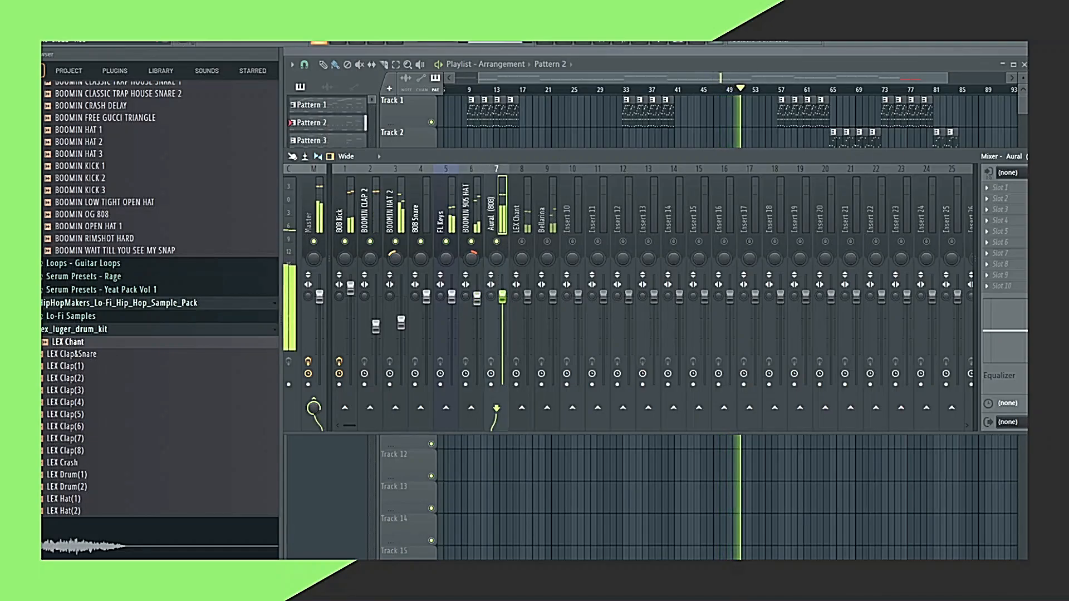
pyautogui.click(519, 225)
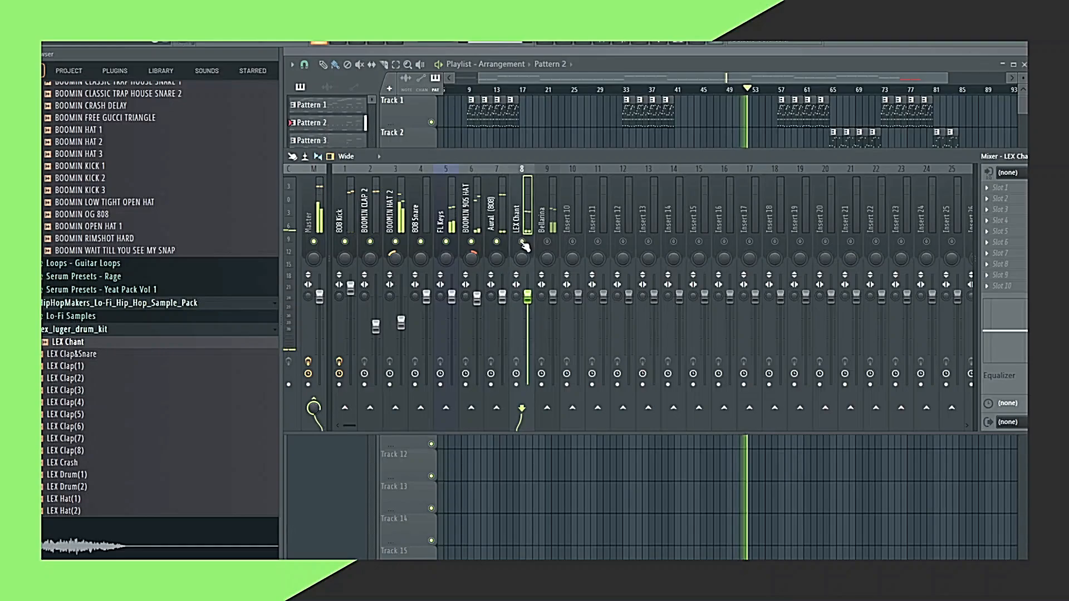
pyautogui.click(549, 242)
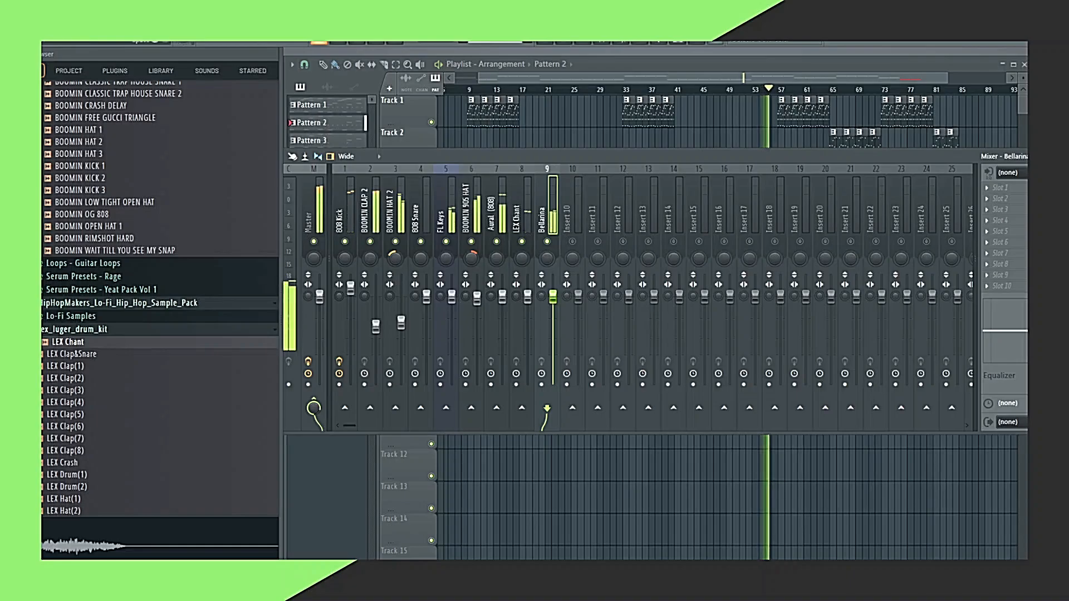
# Try Soundgoodizer in the tenth effect slot of the Bellarina mixer track, and delete the plugin again.
pyautogui.click(989, 289)
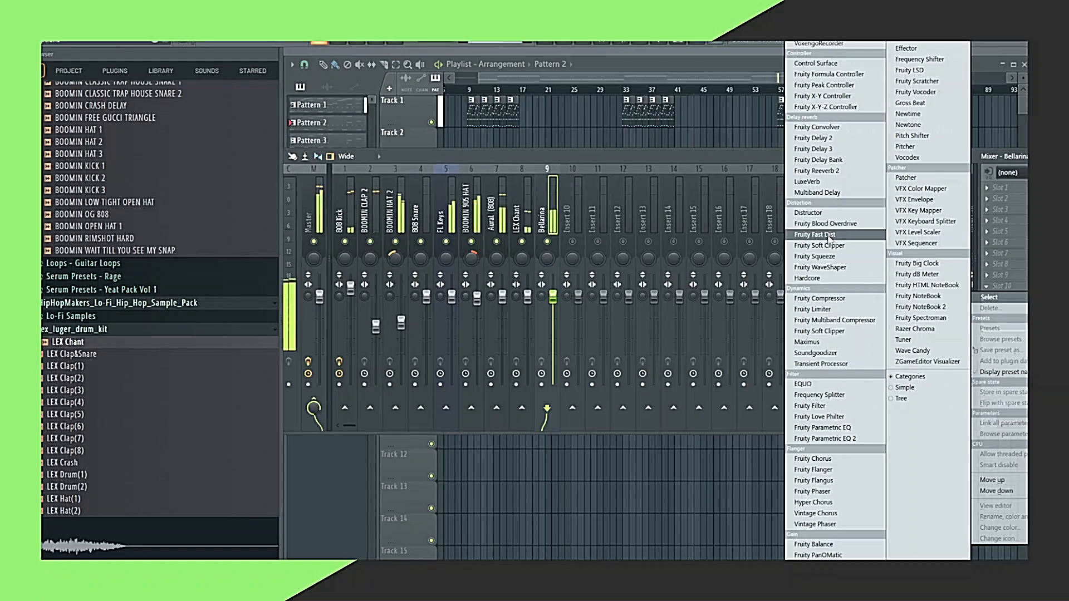
pyautogui.click(814, 354)
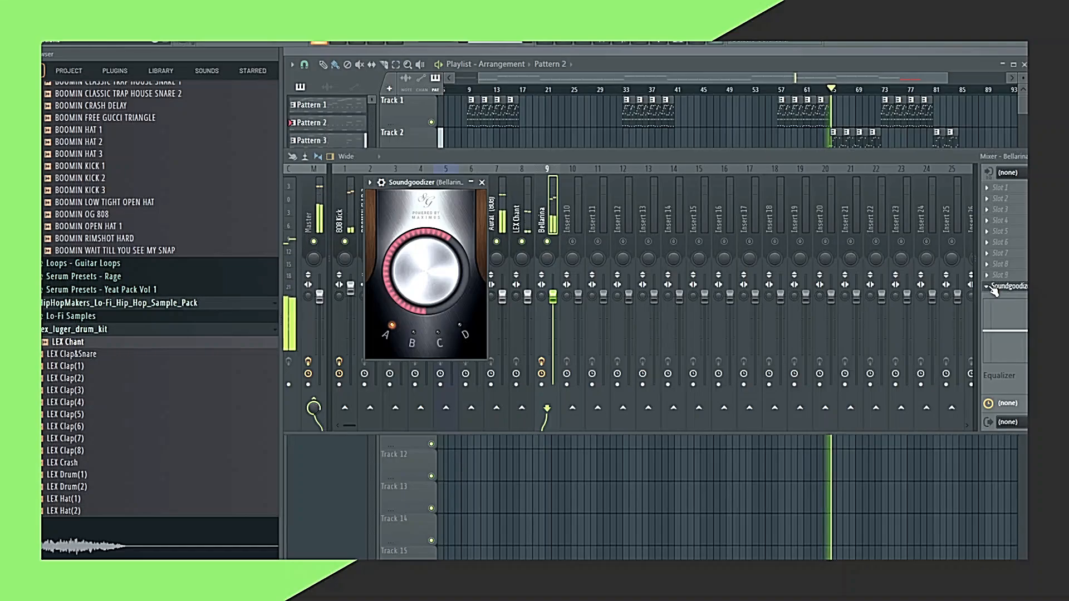
pyautogui.click(996, 288)
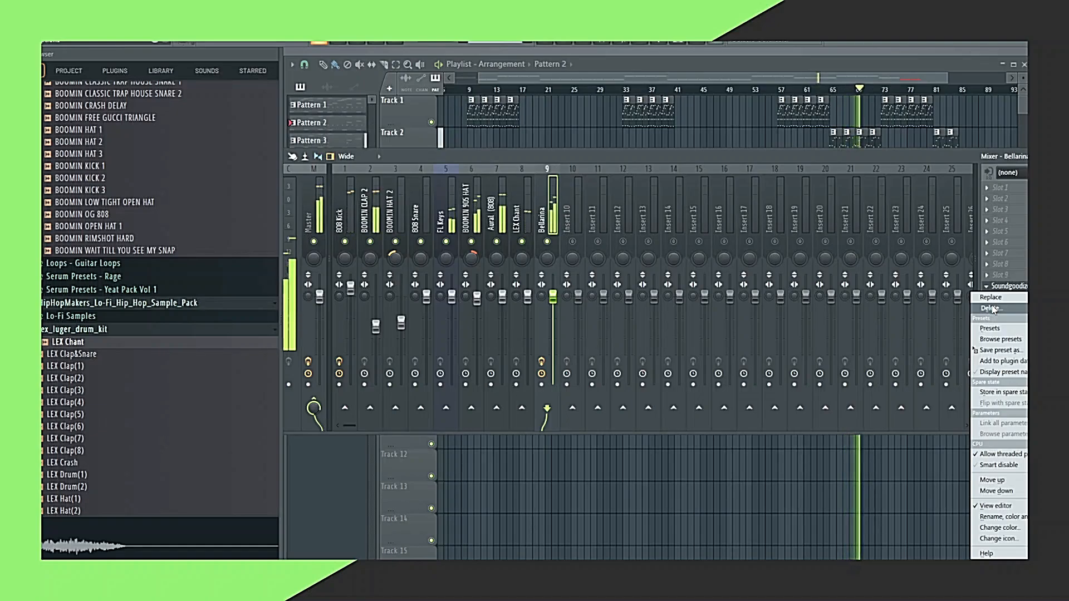
pyautogui.click(991, 310)
pyautogui.click(991, 310)
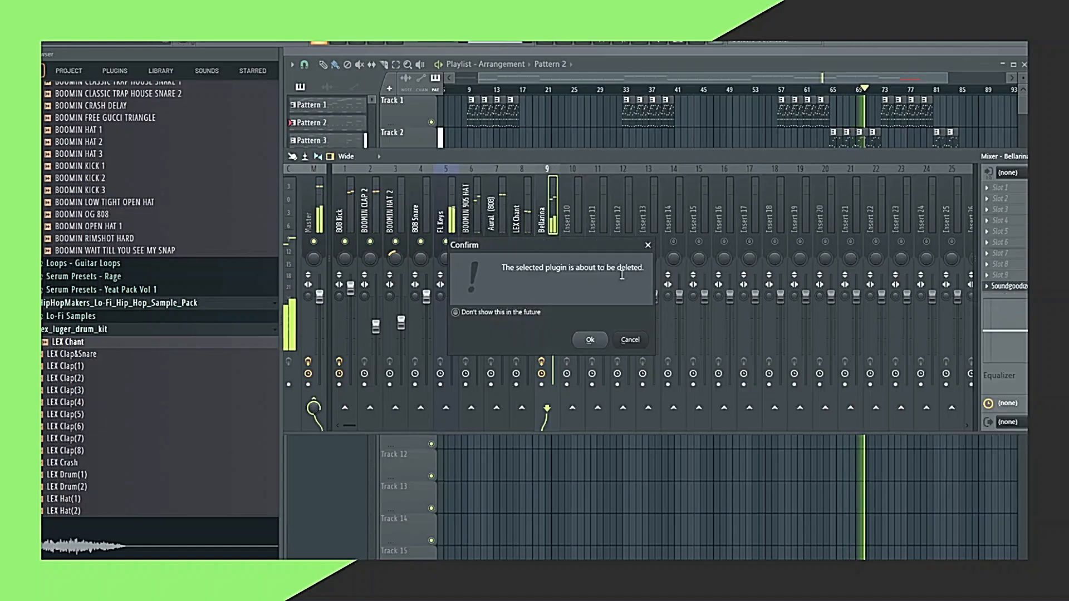
pyautogui.click(587, 337)
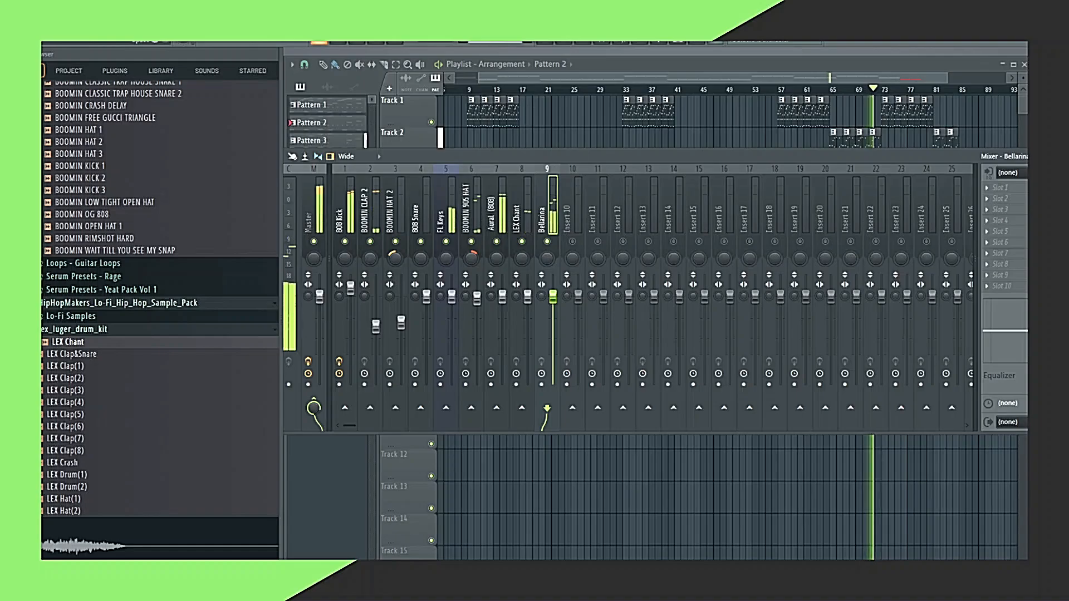